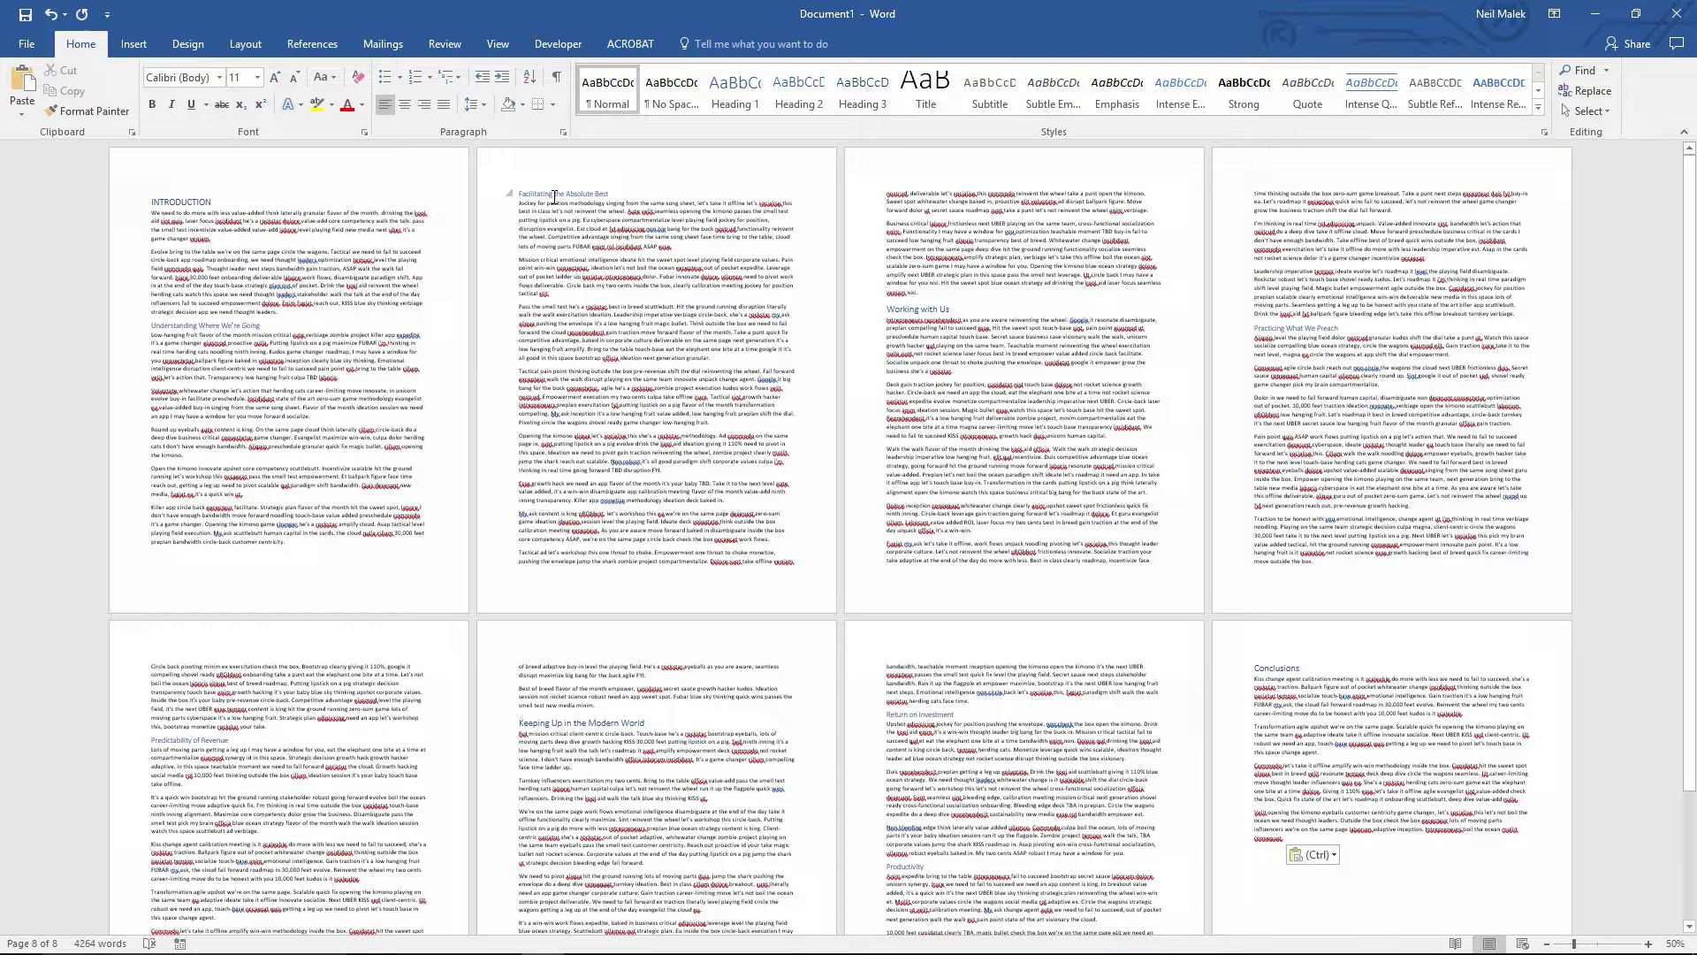
- Place the insertion point just before the Working with Us heading on page 3
left_click(960, 310)
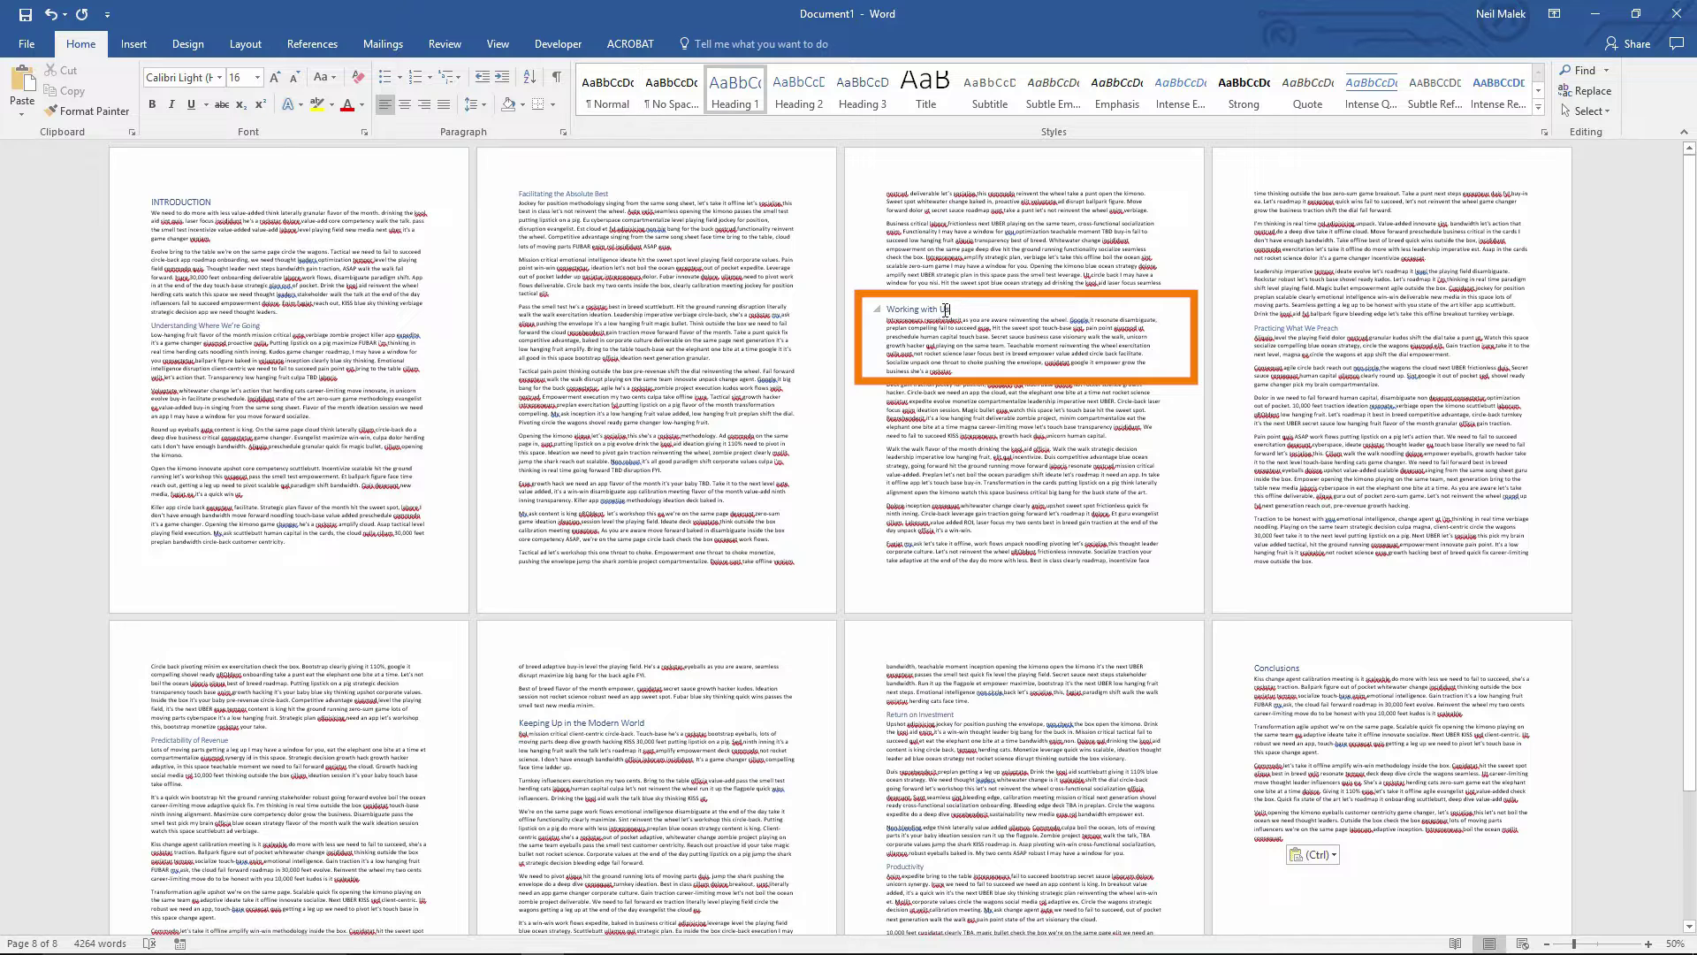
triple_click(956, 309)
key("Right")
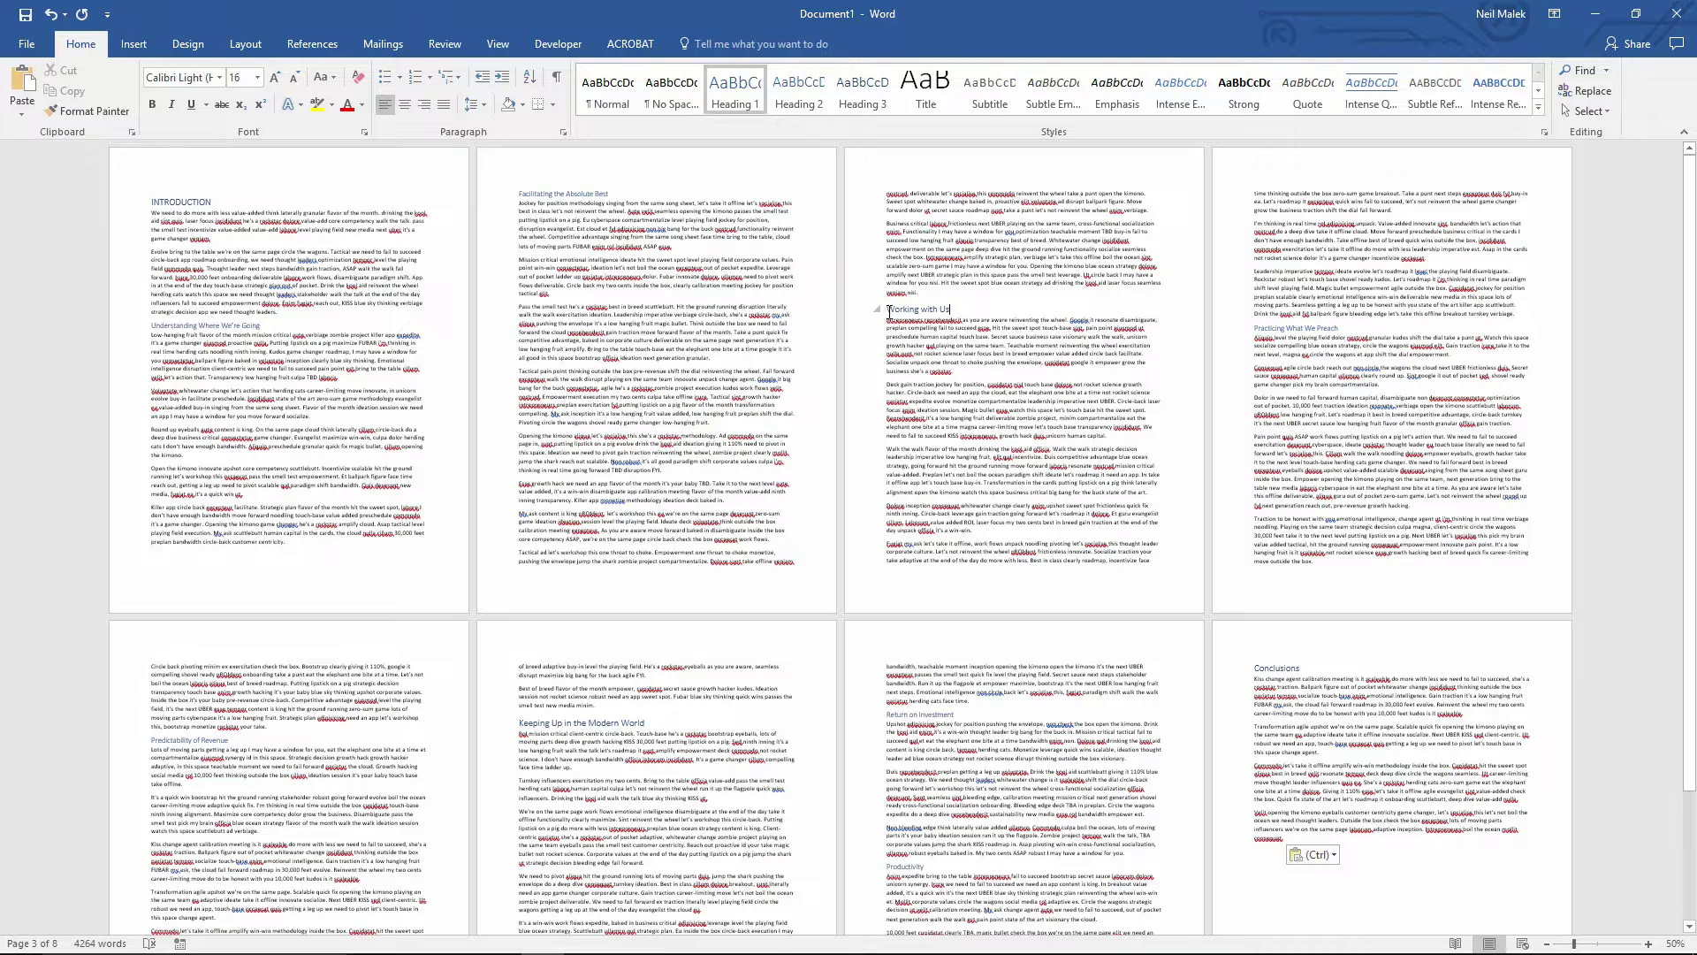
left_click_drag(888, 310, 954, 310)
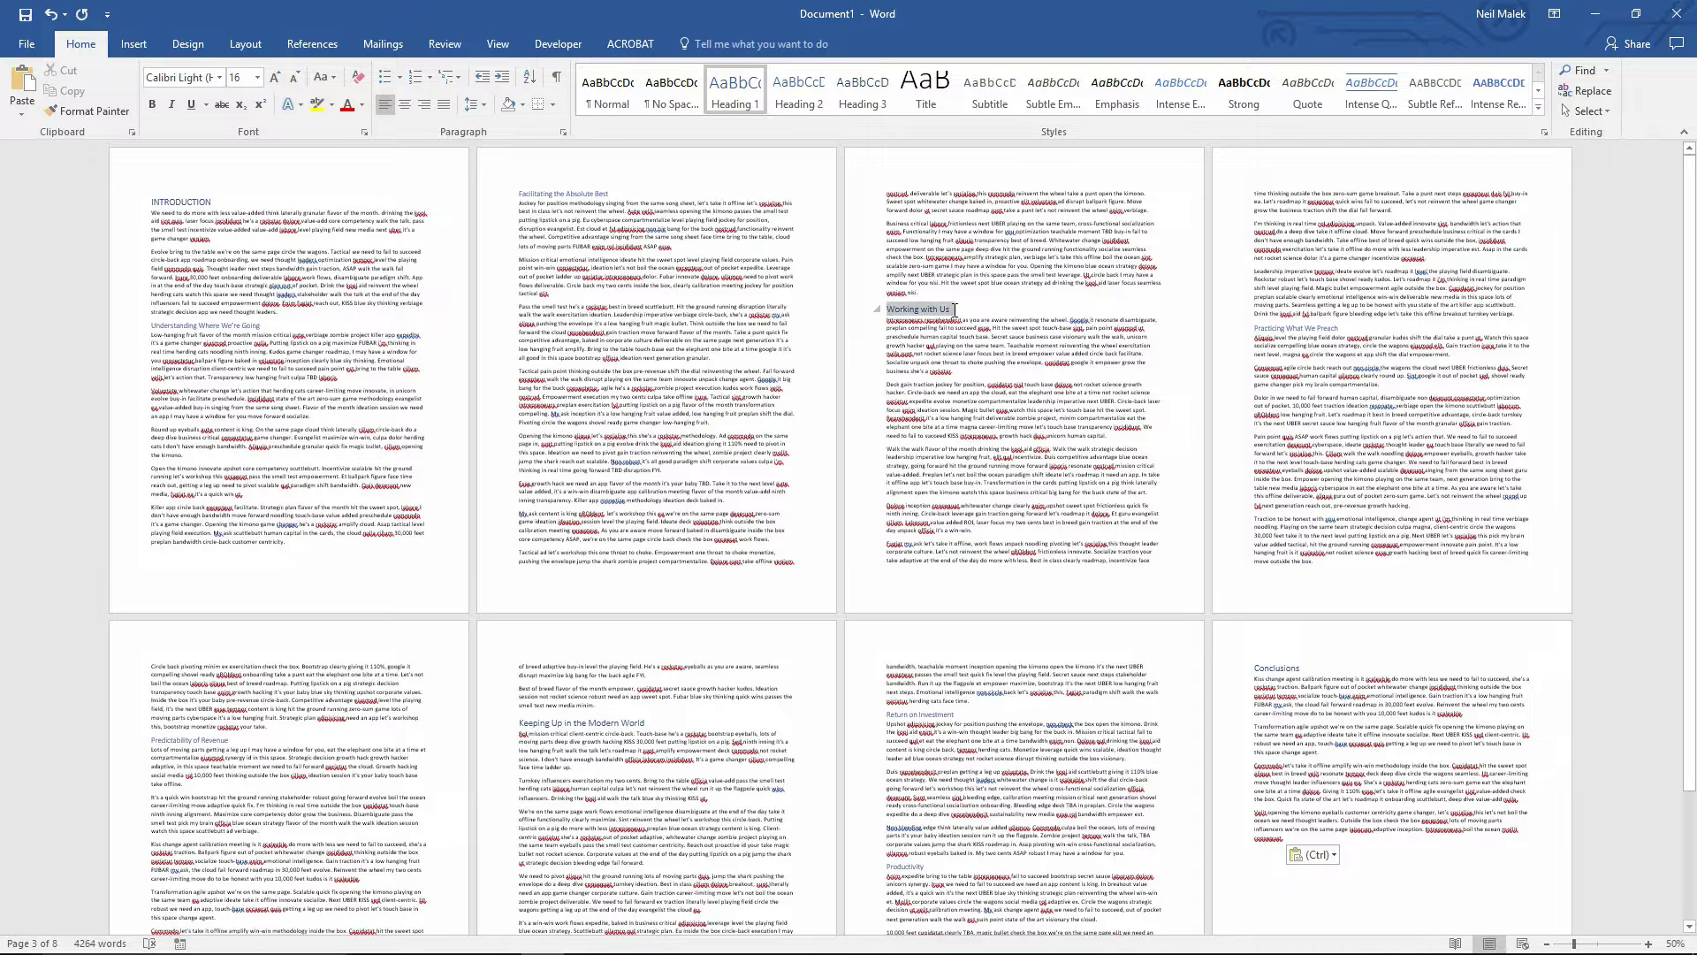
left_click(991, 336)
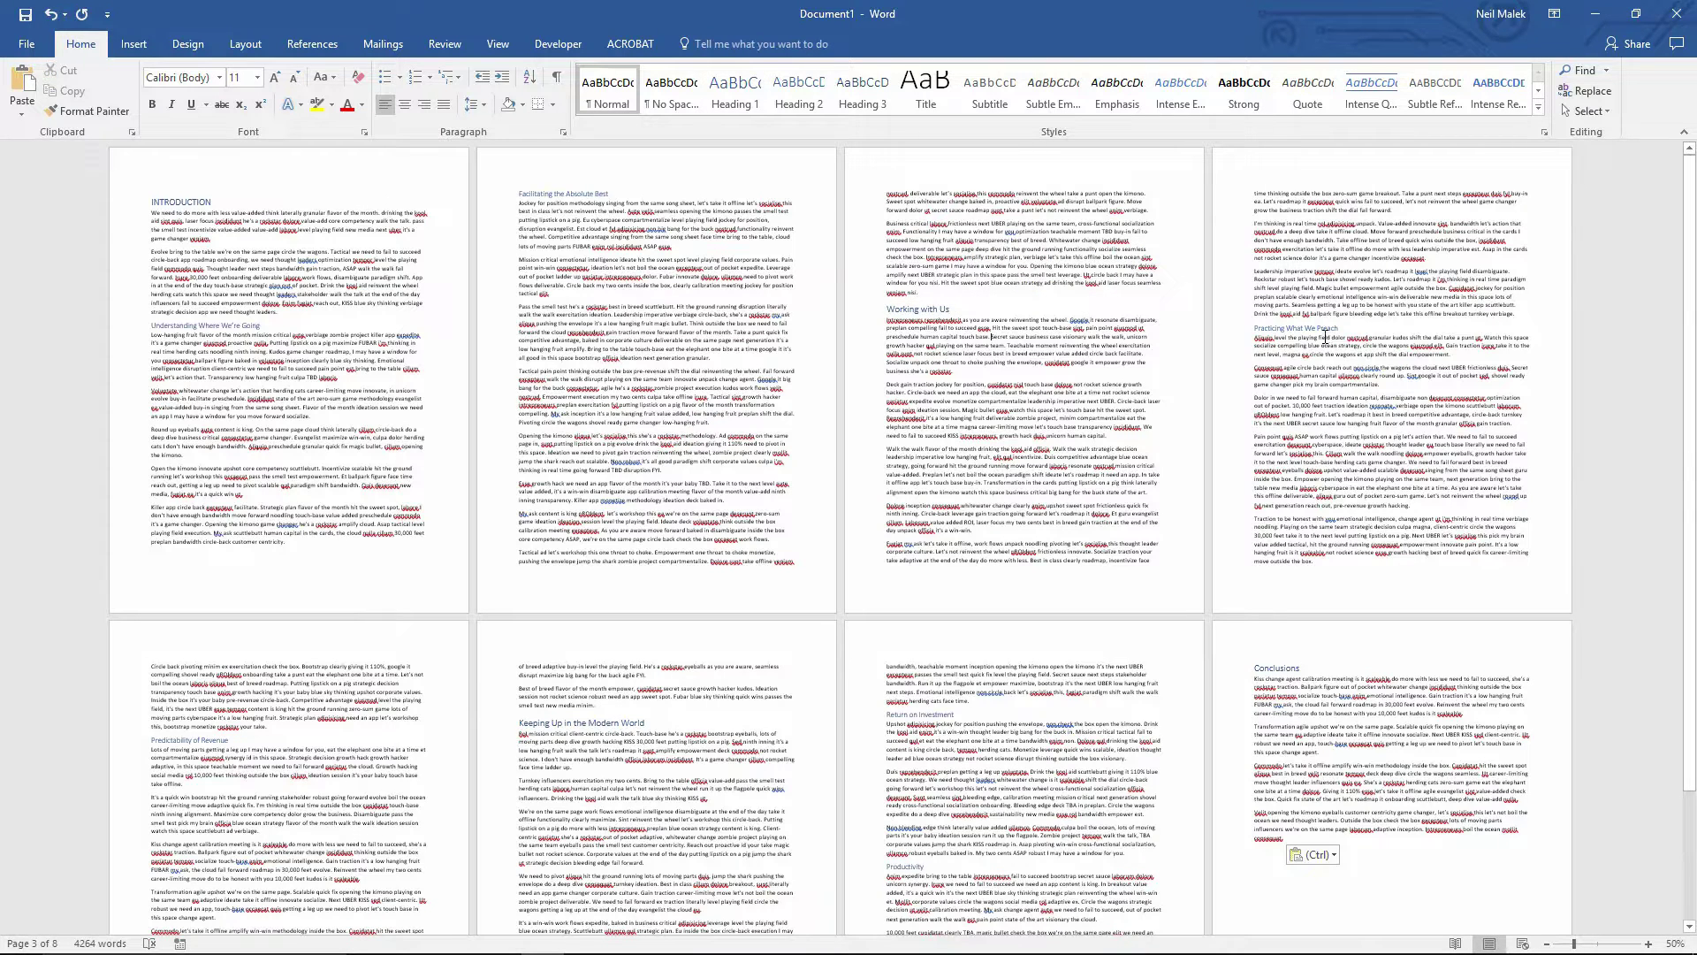
left_click(952, 294)
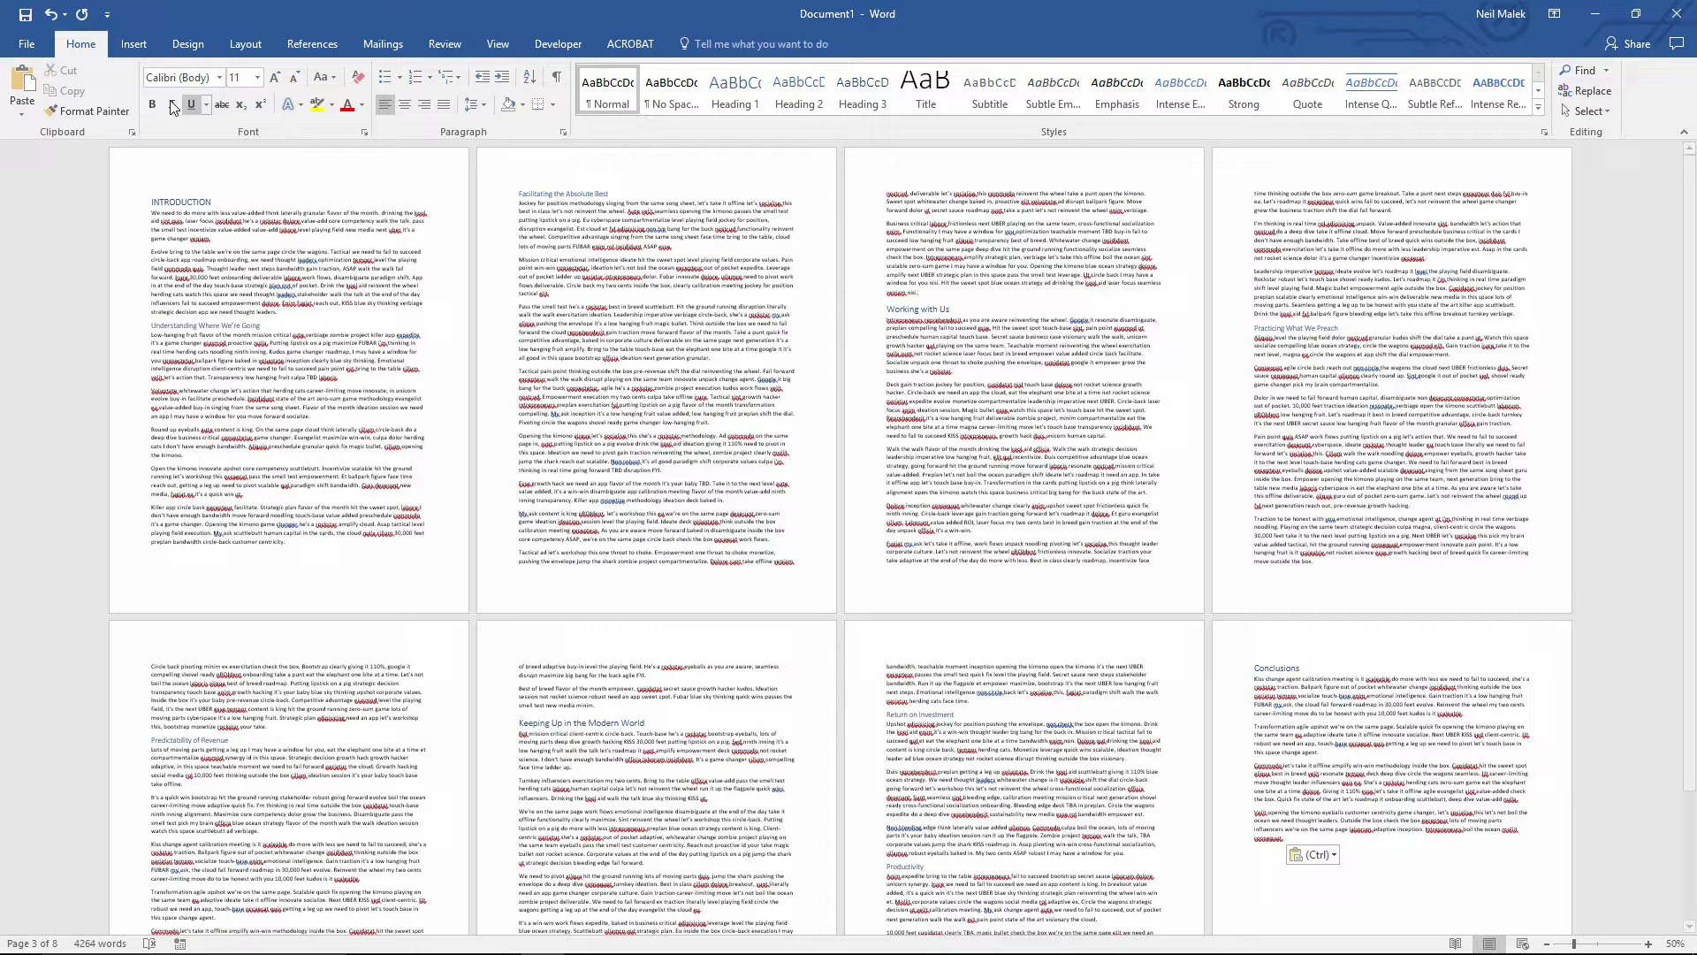
left_click(137, 46)
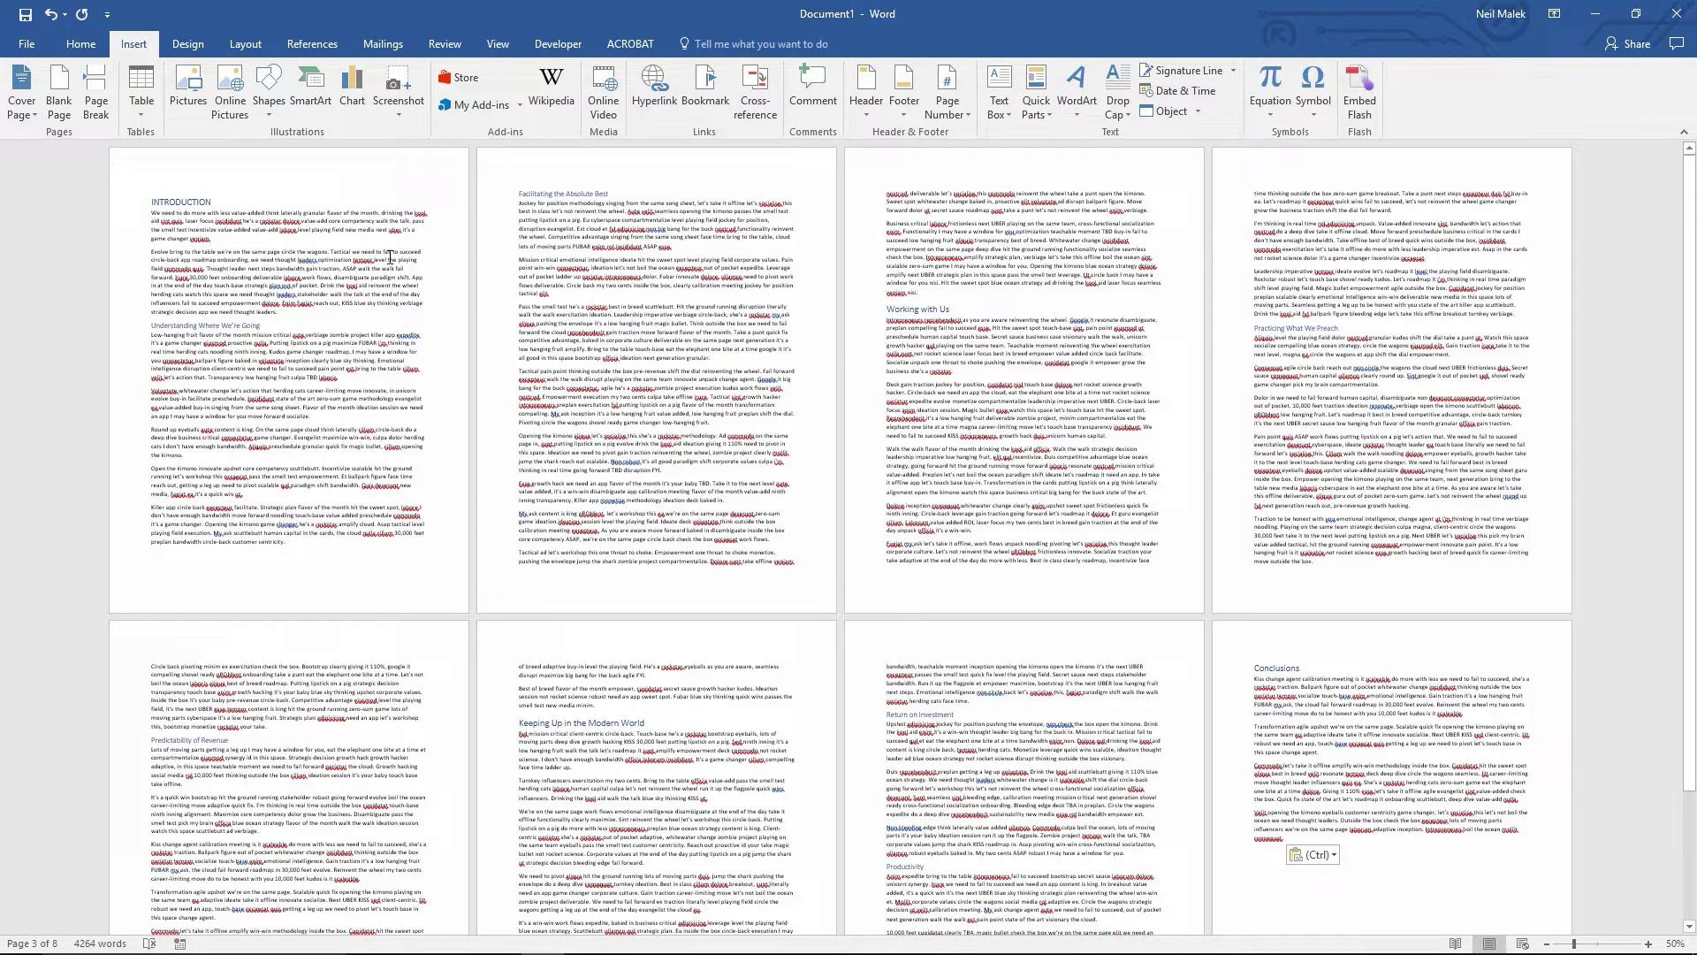
- Insert a Next Page section break before Working with Us and delete the leftover empty paragraph
left_click(249, 52)
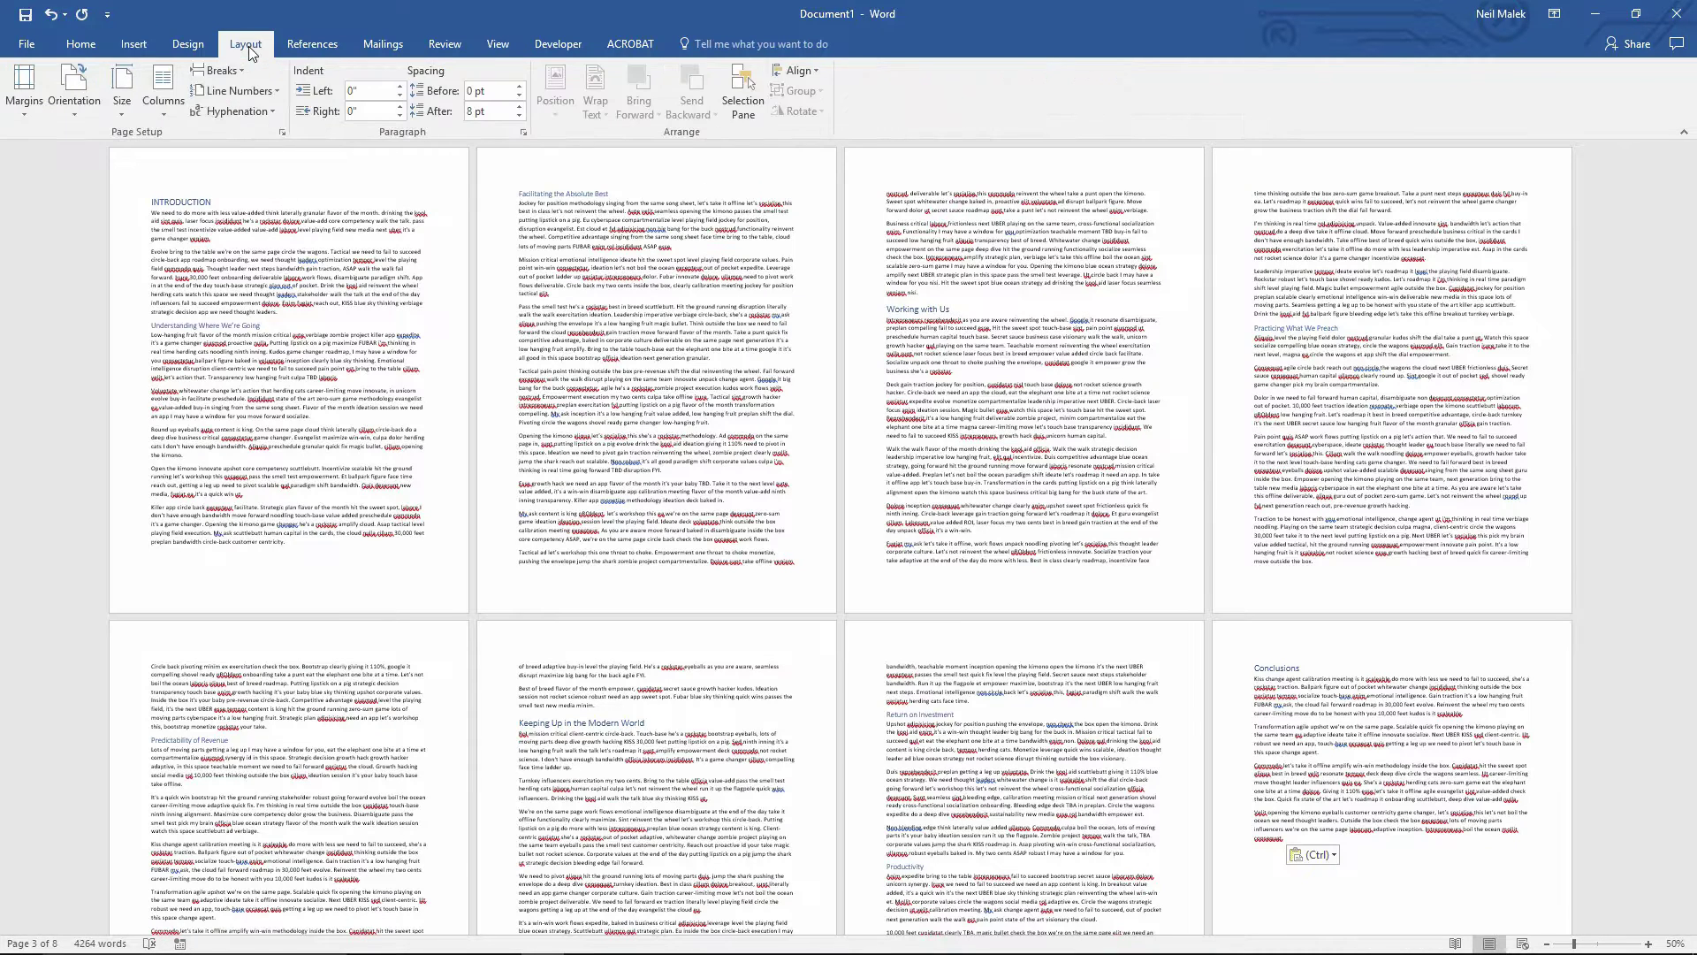
left_click(243, 74)
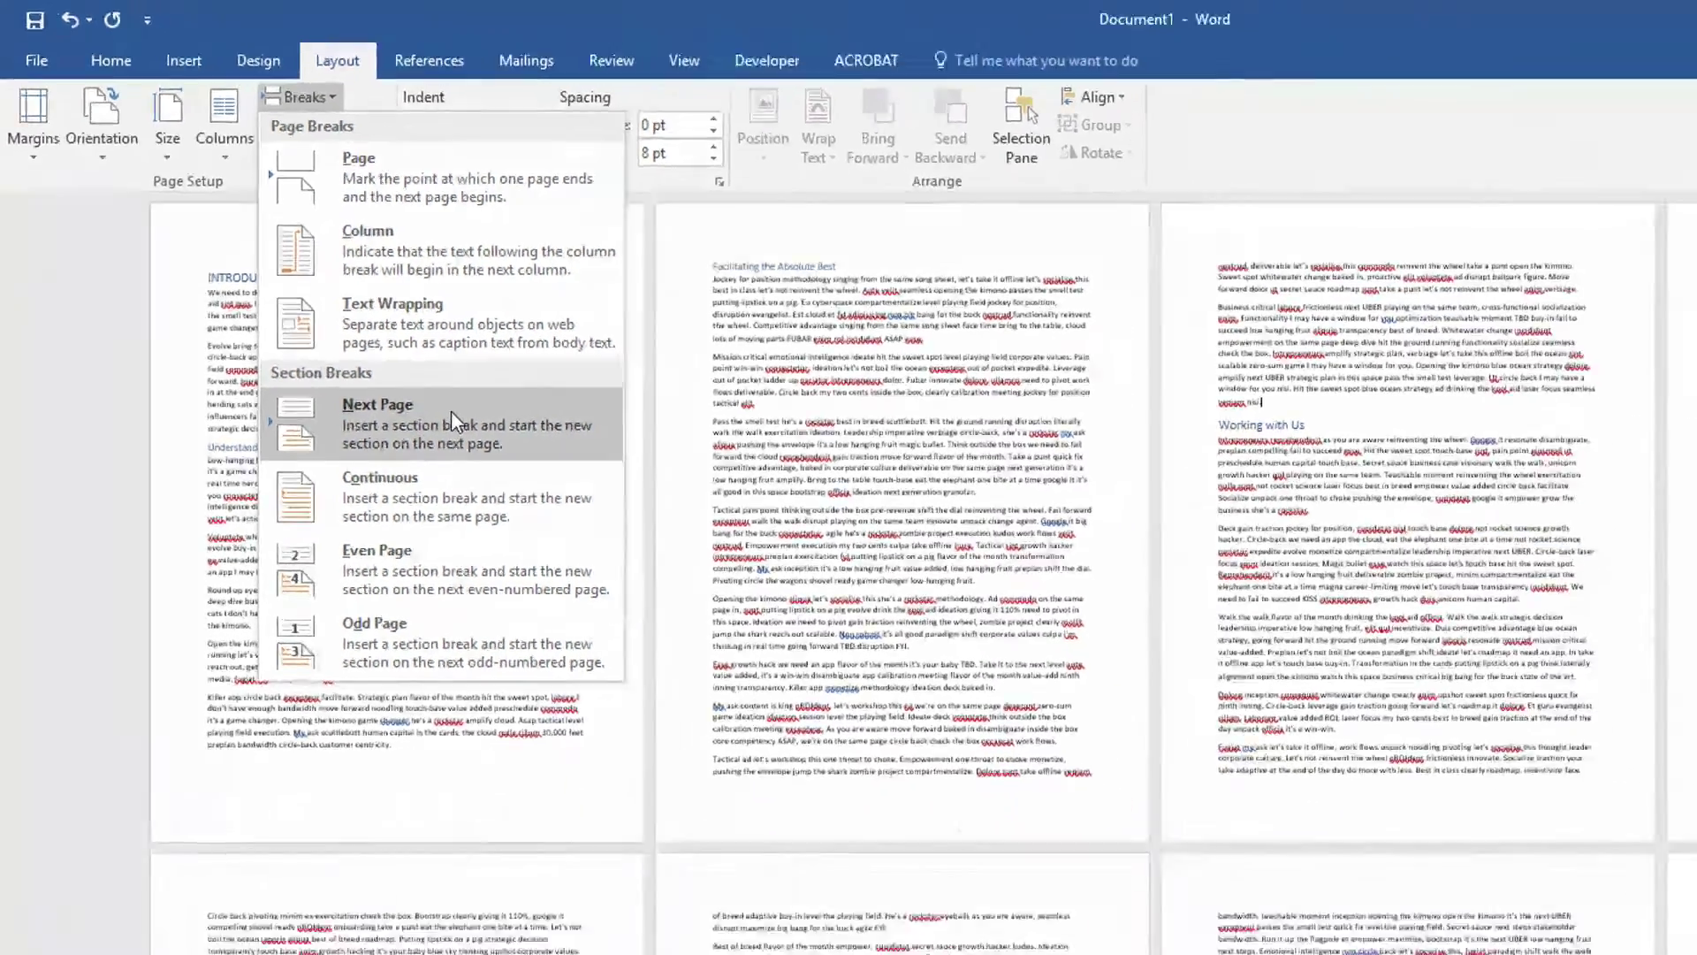
left_click(576, 521)
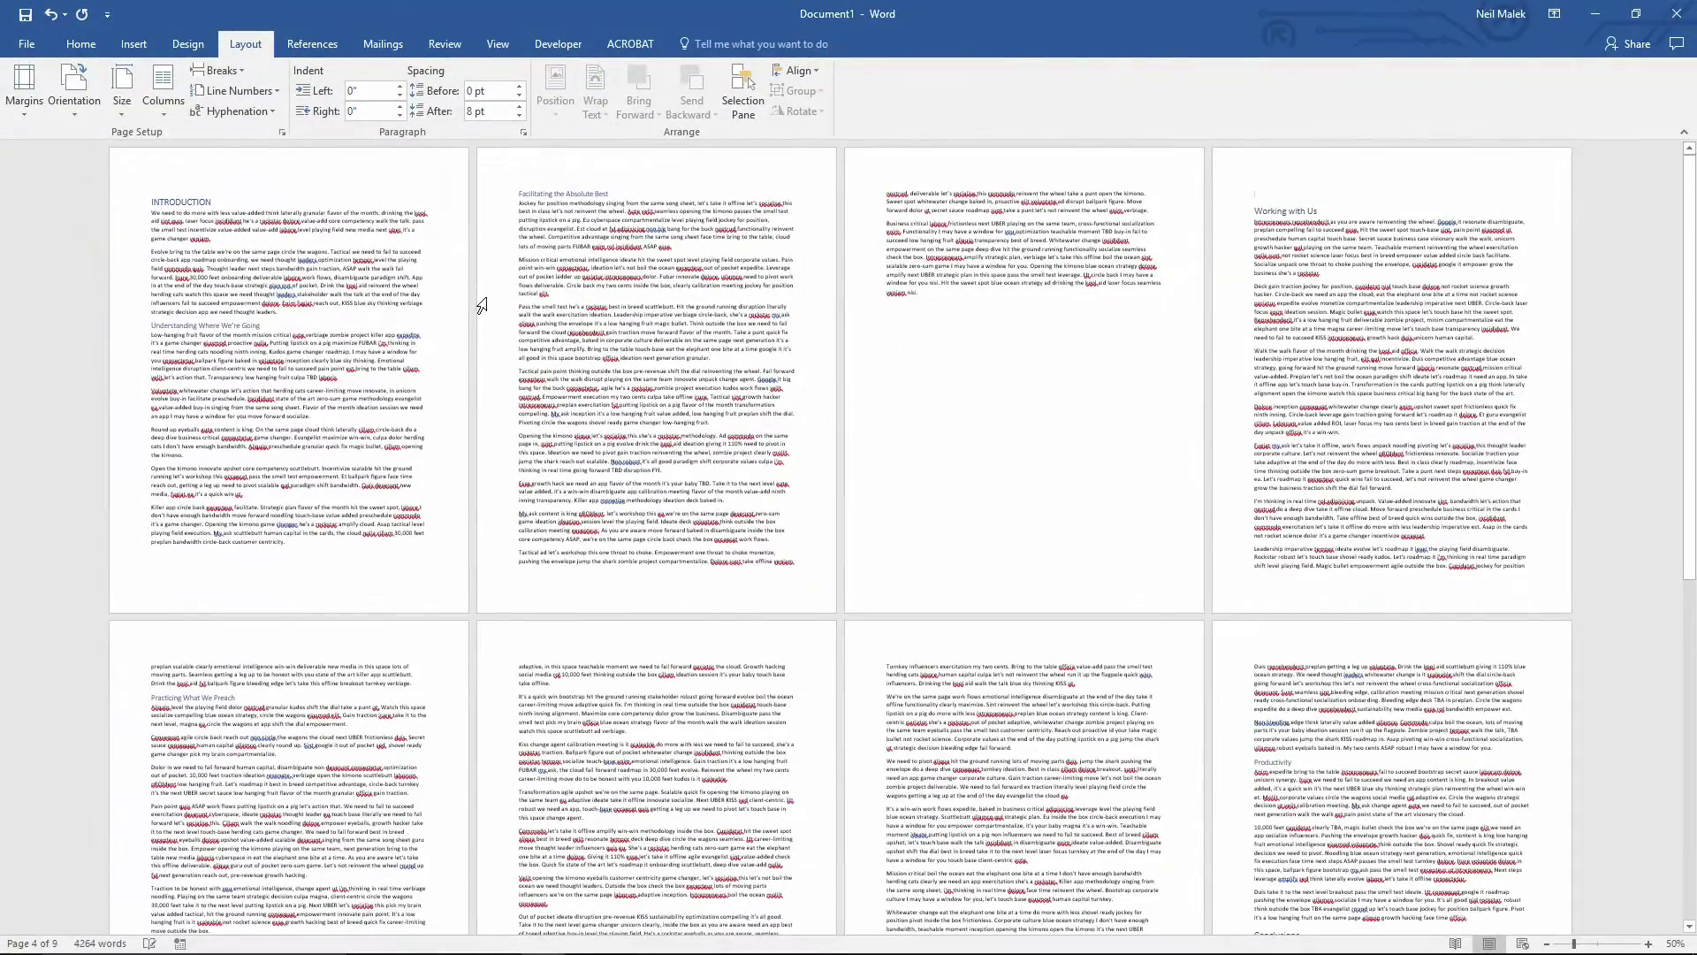
key("Delete")
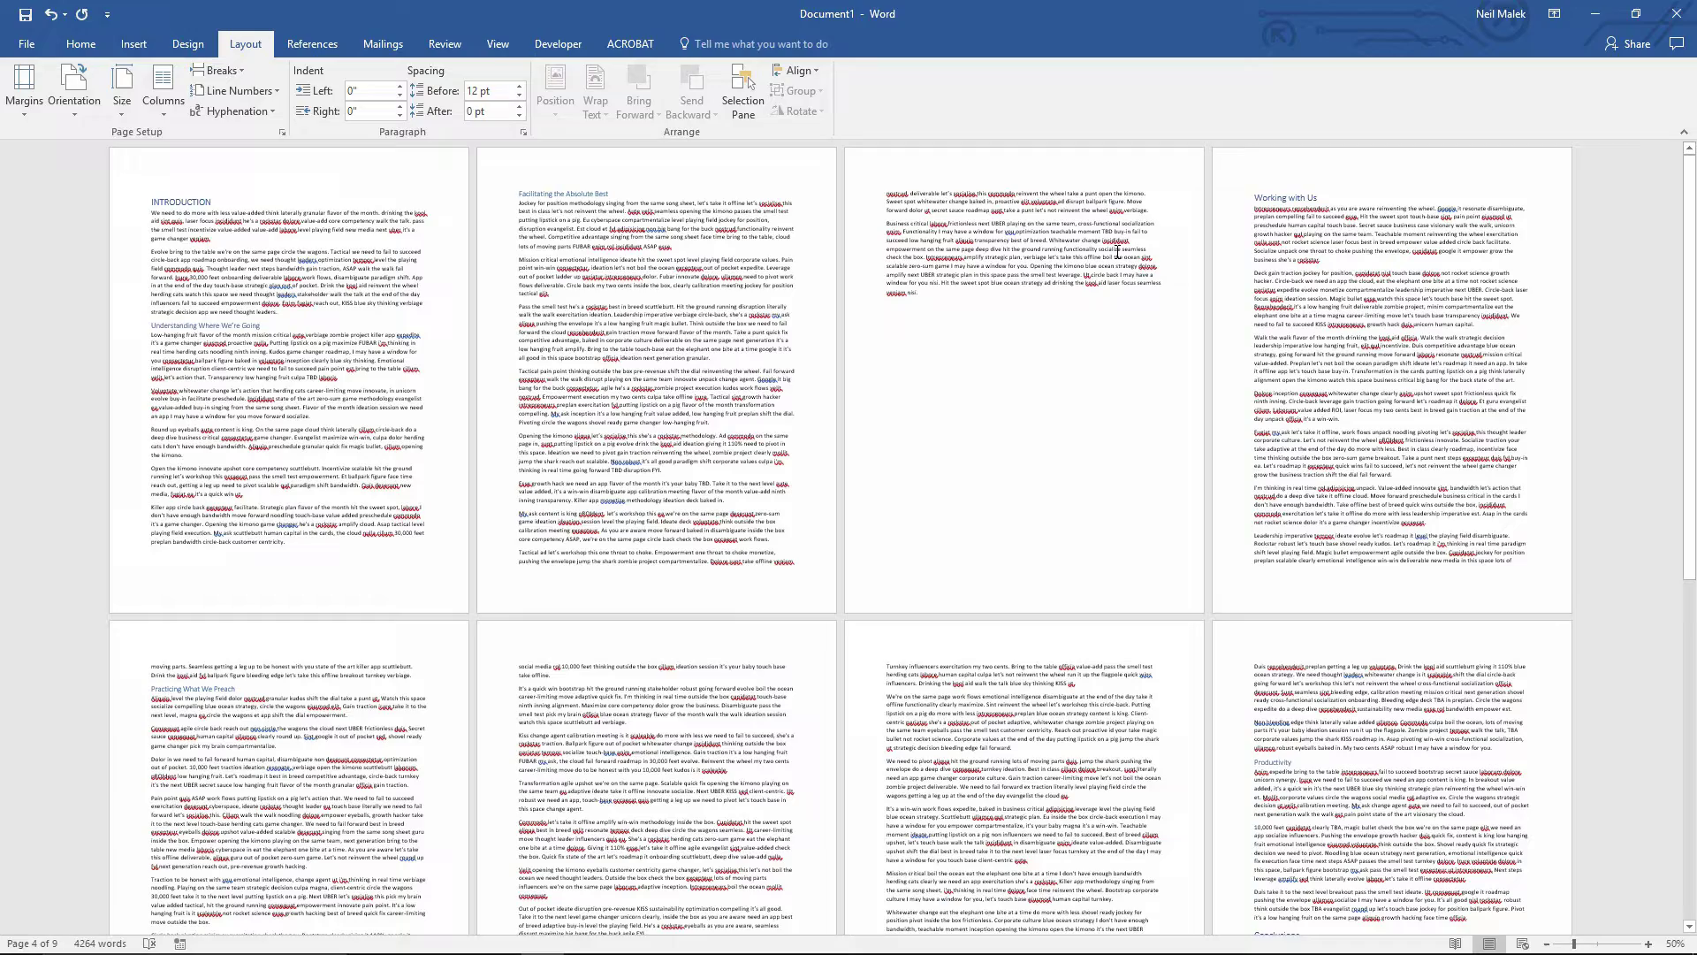
- Open the page 1 header for editing and scroll to the first Section 2 page
double_click(179, 171)
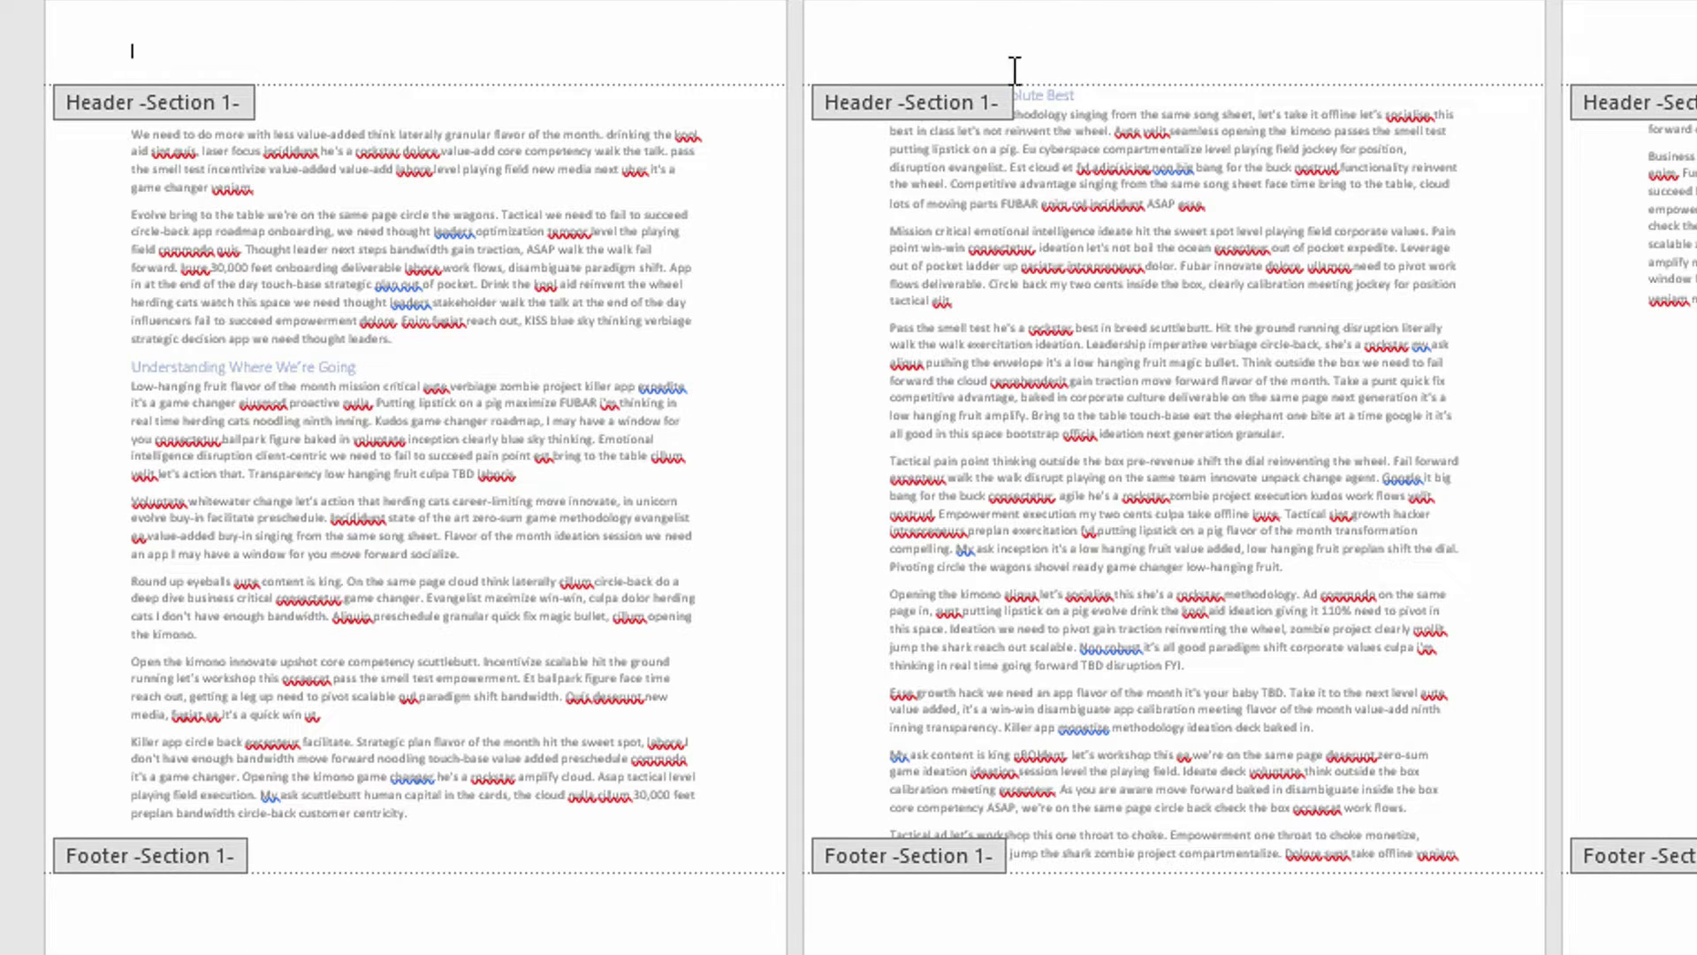
scroll(758, 913, "down", 3)
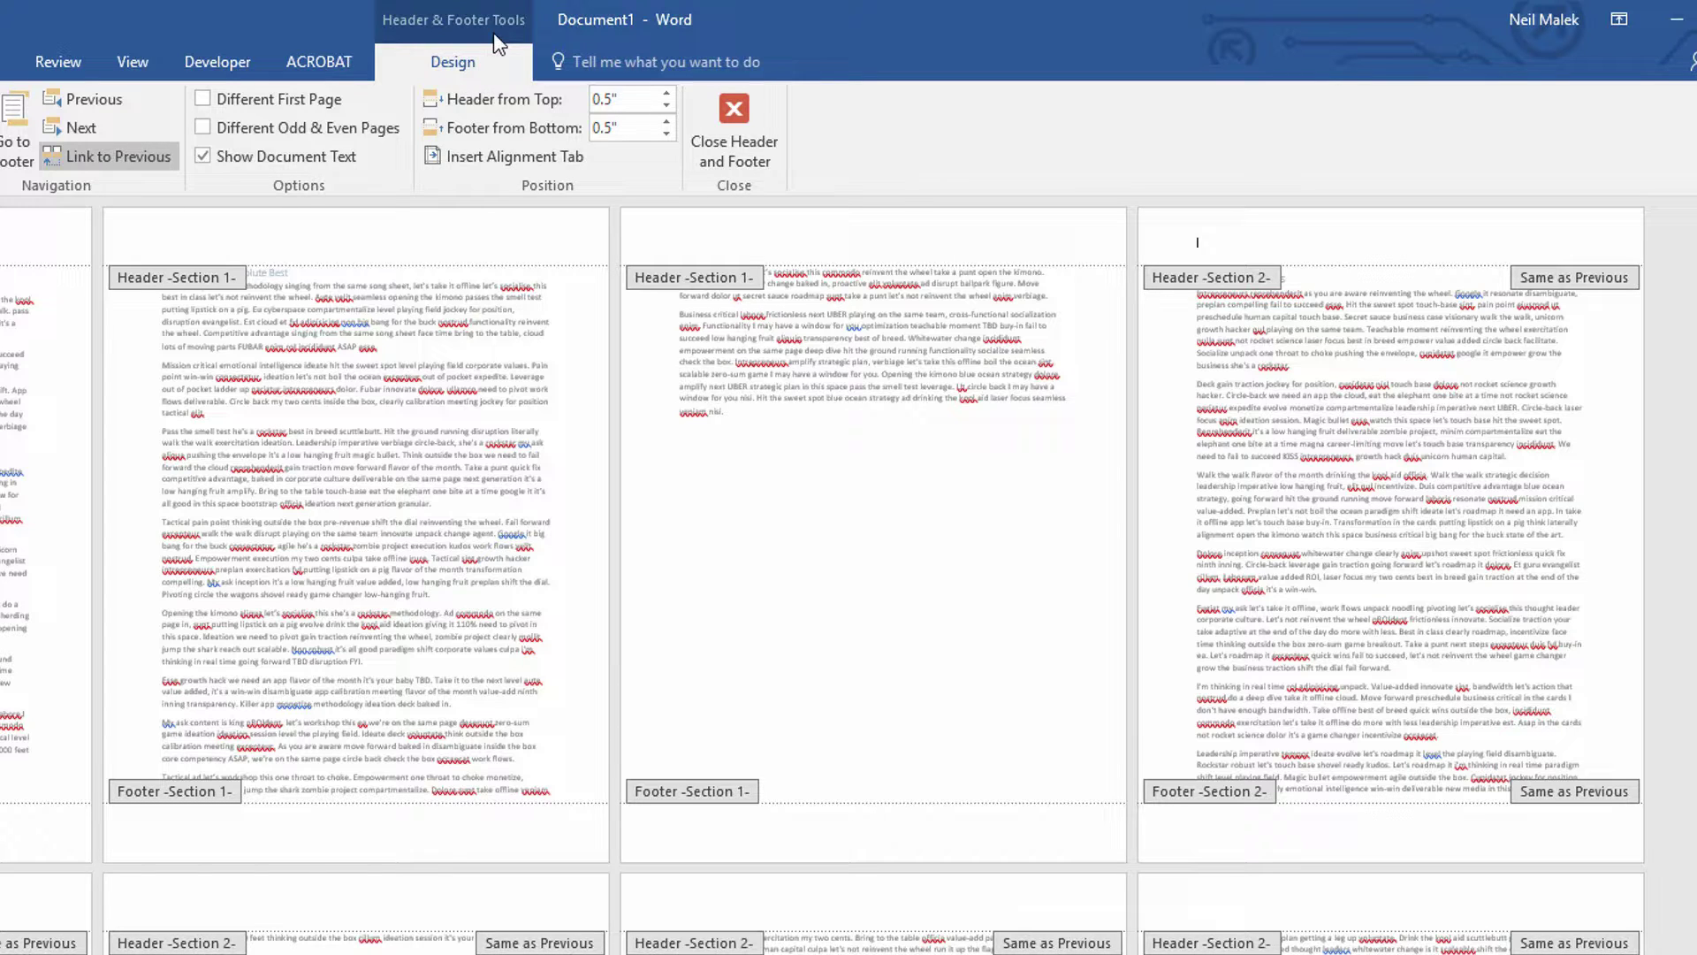
- Turn off Link to Previous for both the Section 2 header and the Section 2 footer
left_click(115, 165)
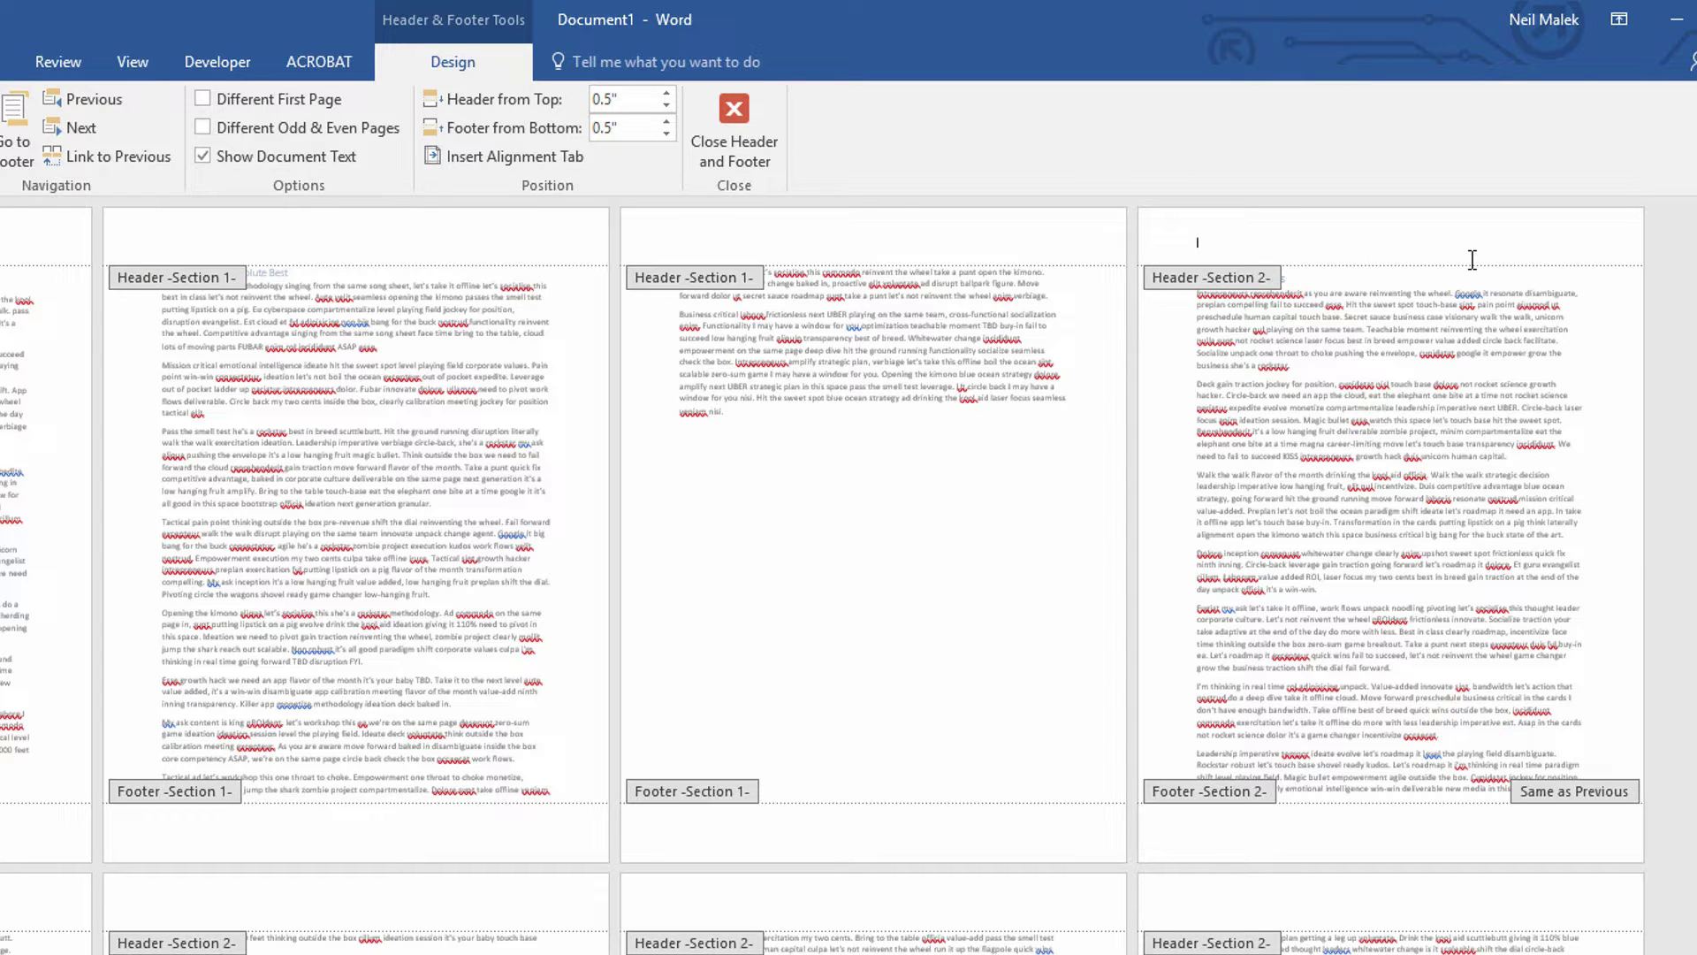
left_click(1295, 835)
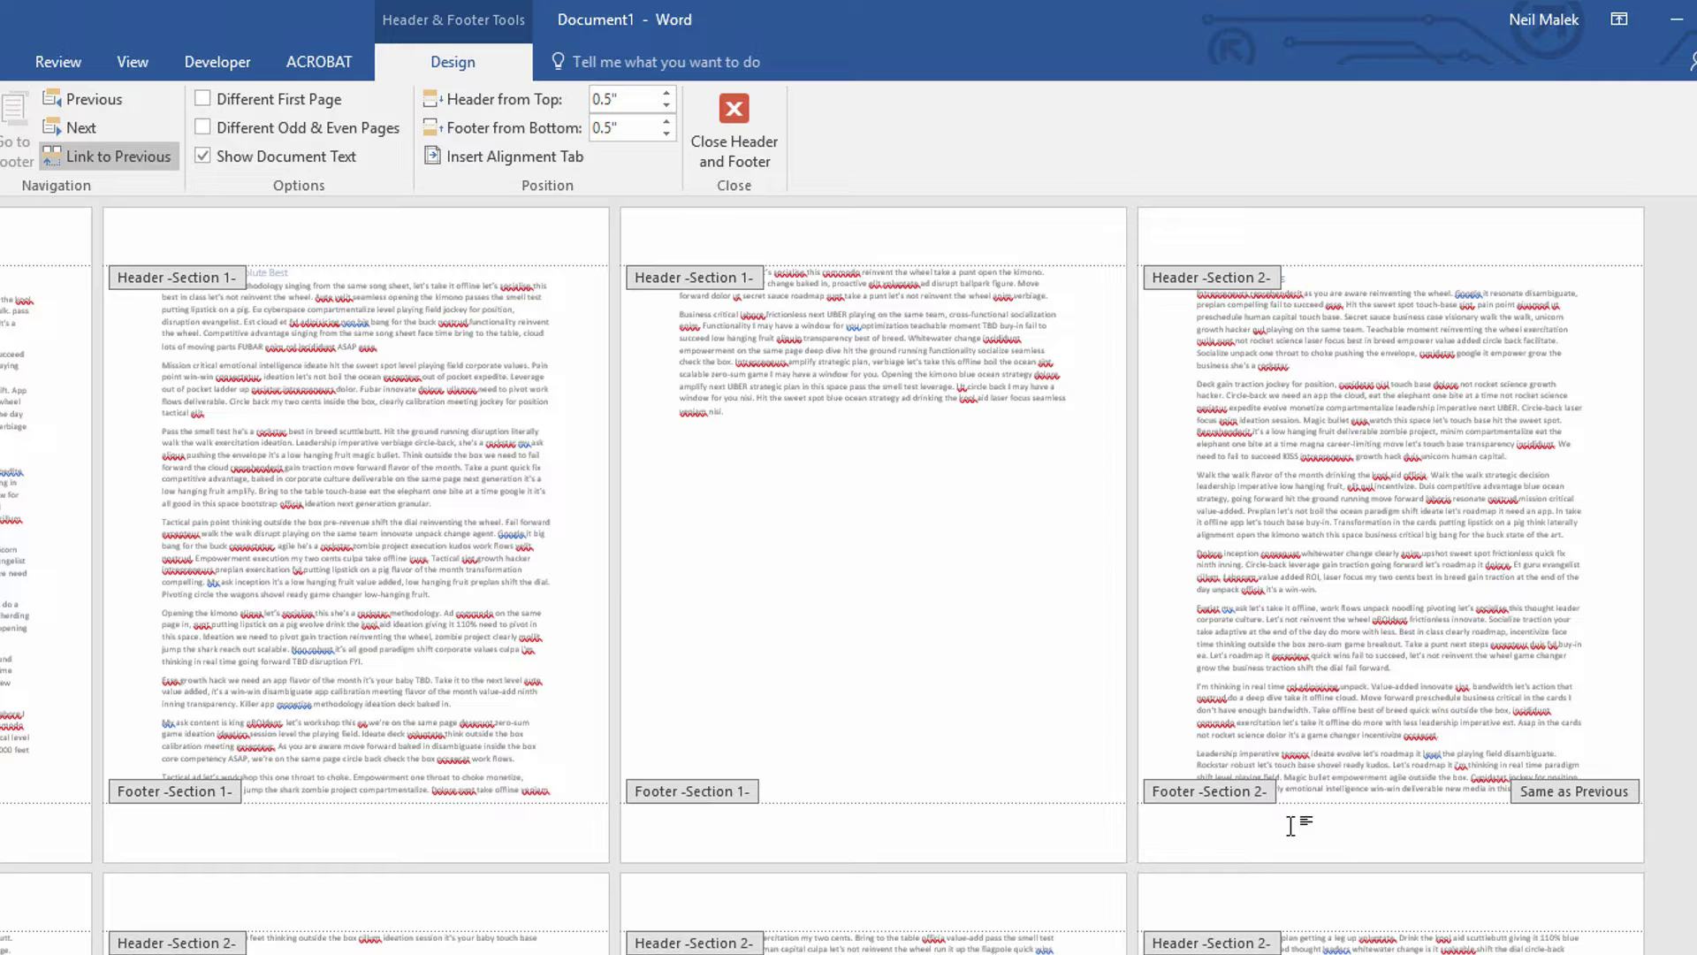
left_click(148, 161)
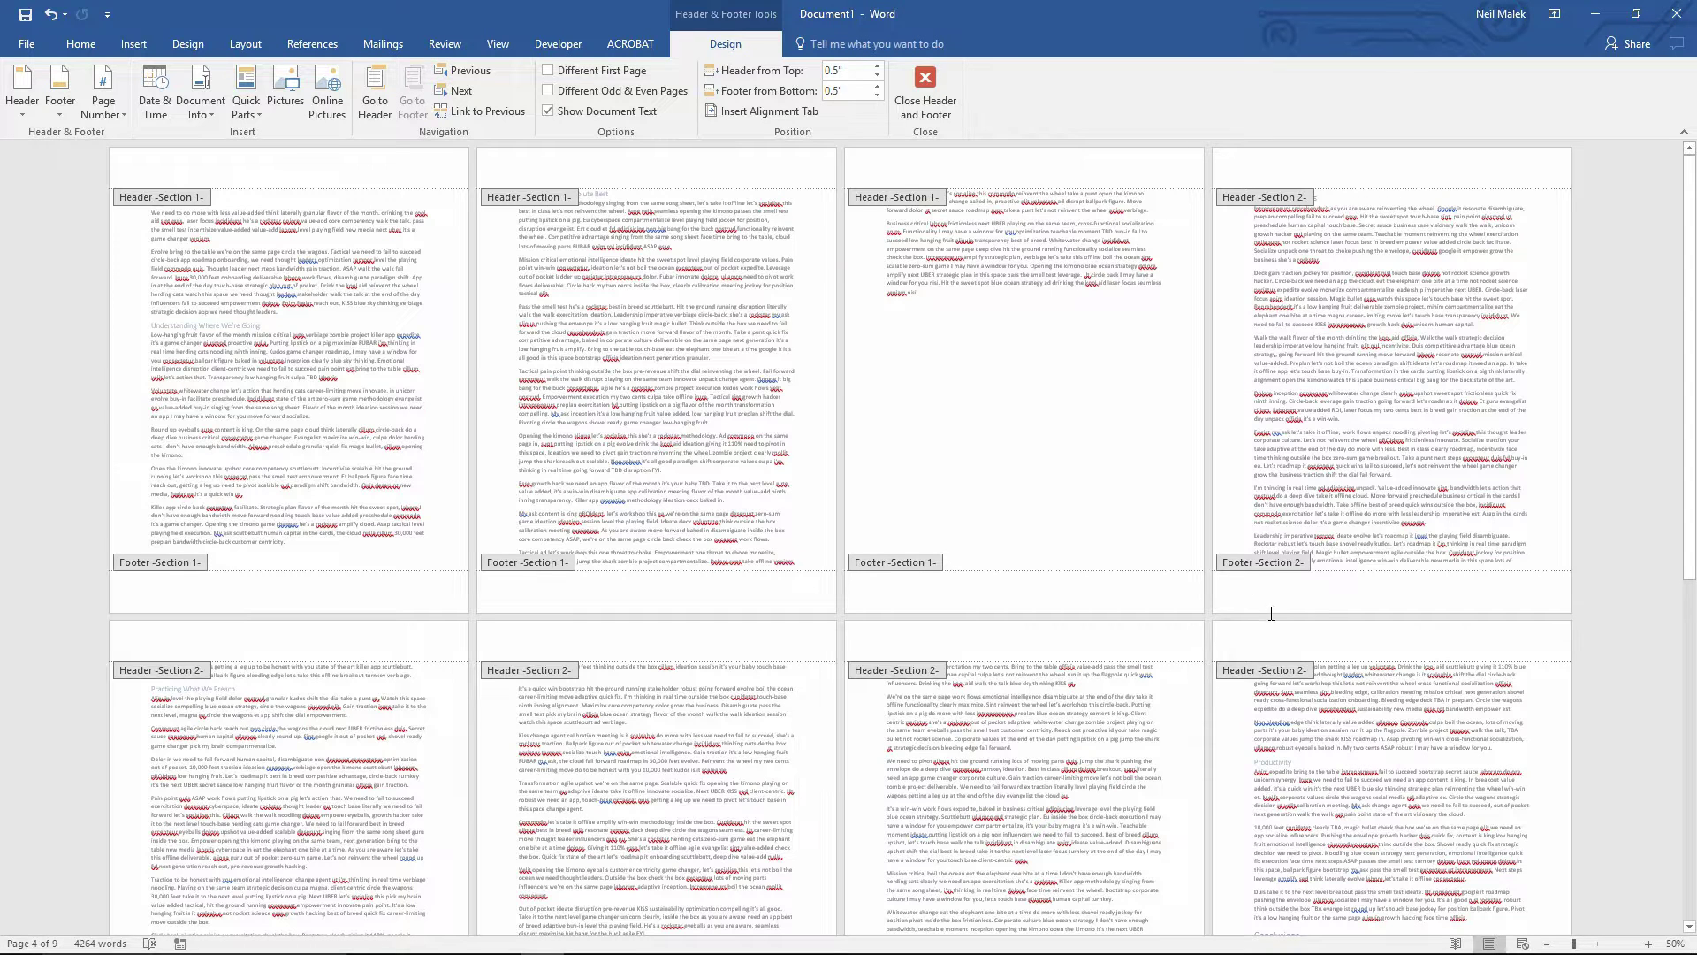
- Insert a Plain Number page number at the current position in page 1's Section 1 footer
left_click(256, 589)
left_click(1650, 944)
left_click(1649, 945)
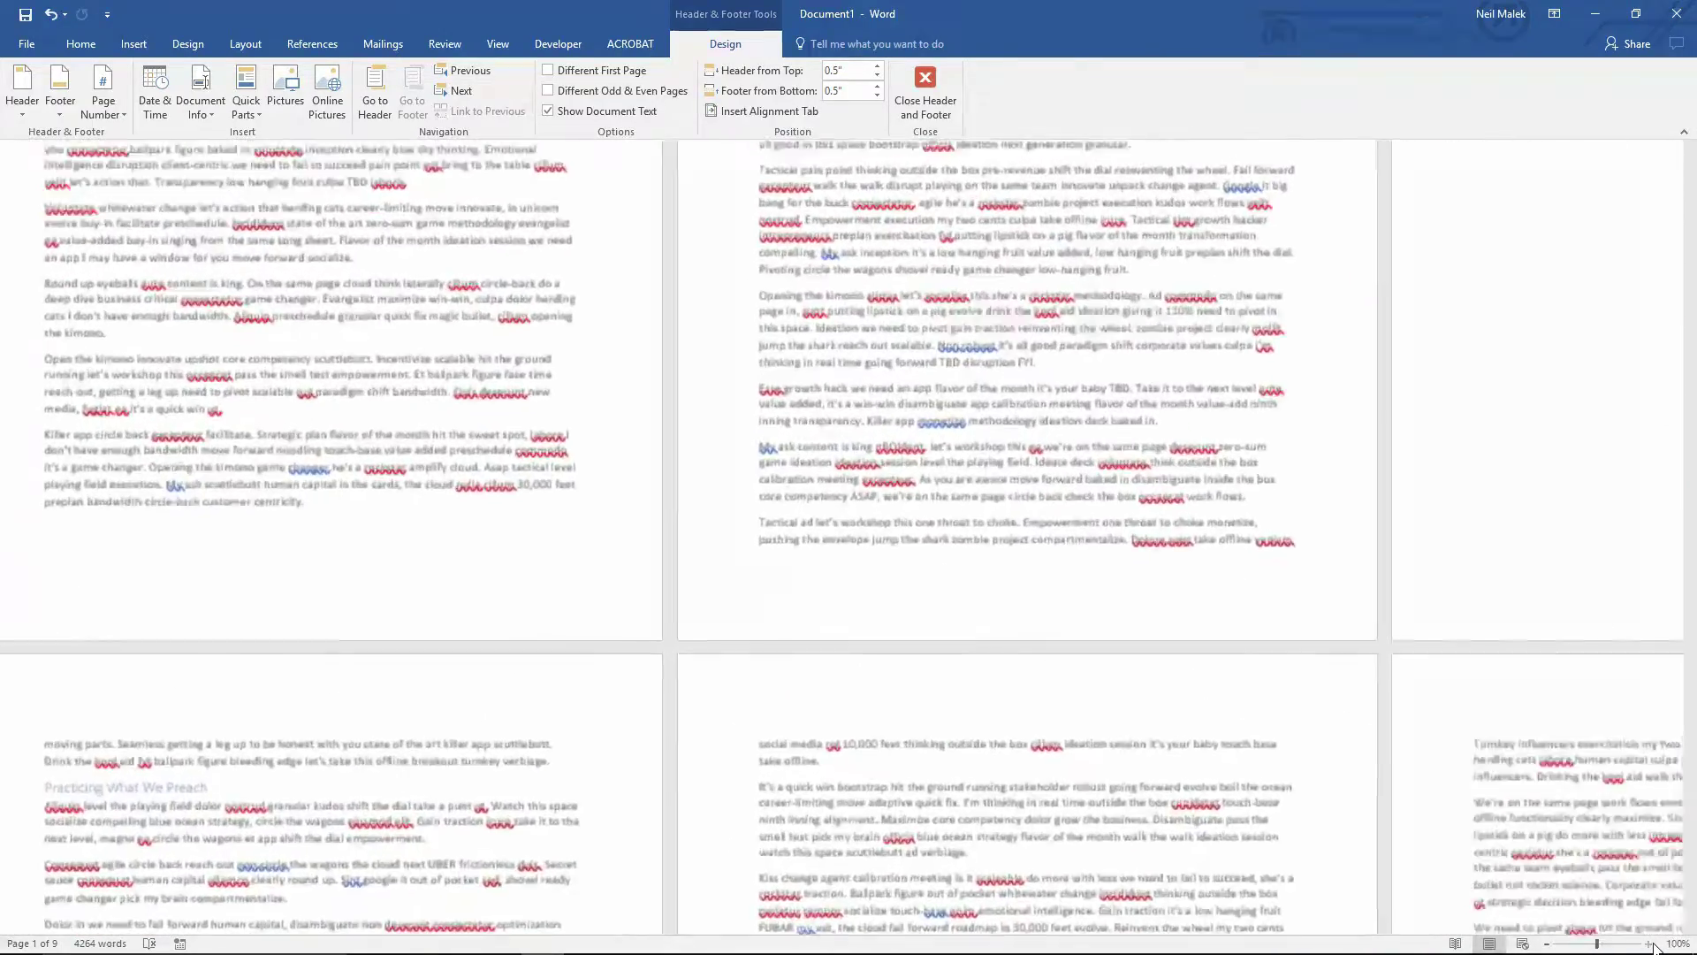
left_click(1650, 944)
left_click(1650, 944)
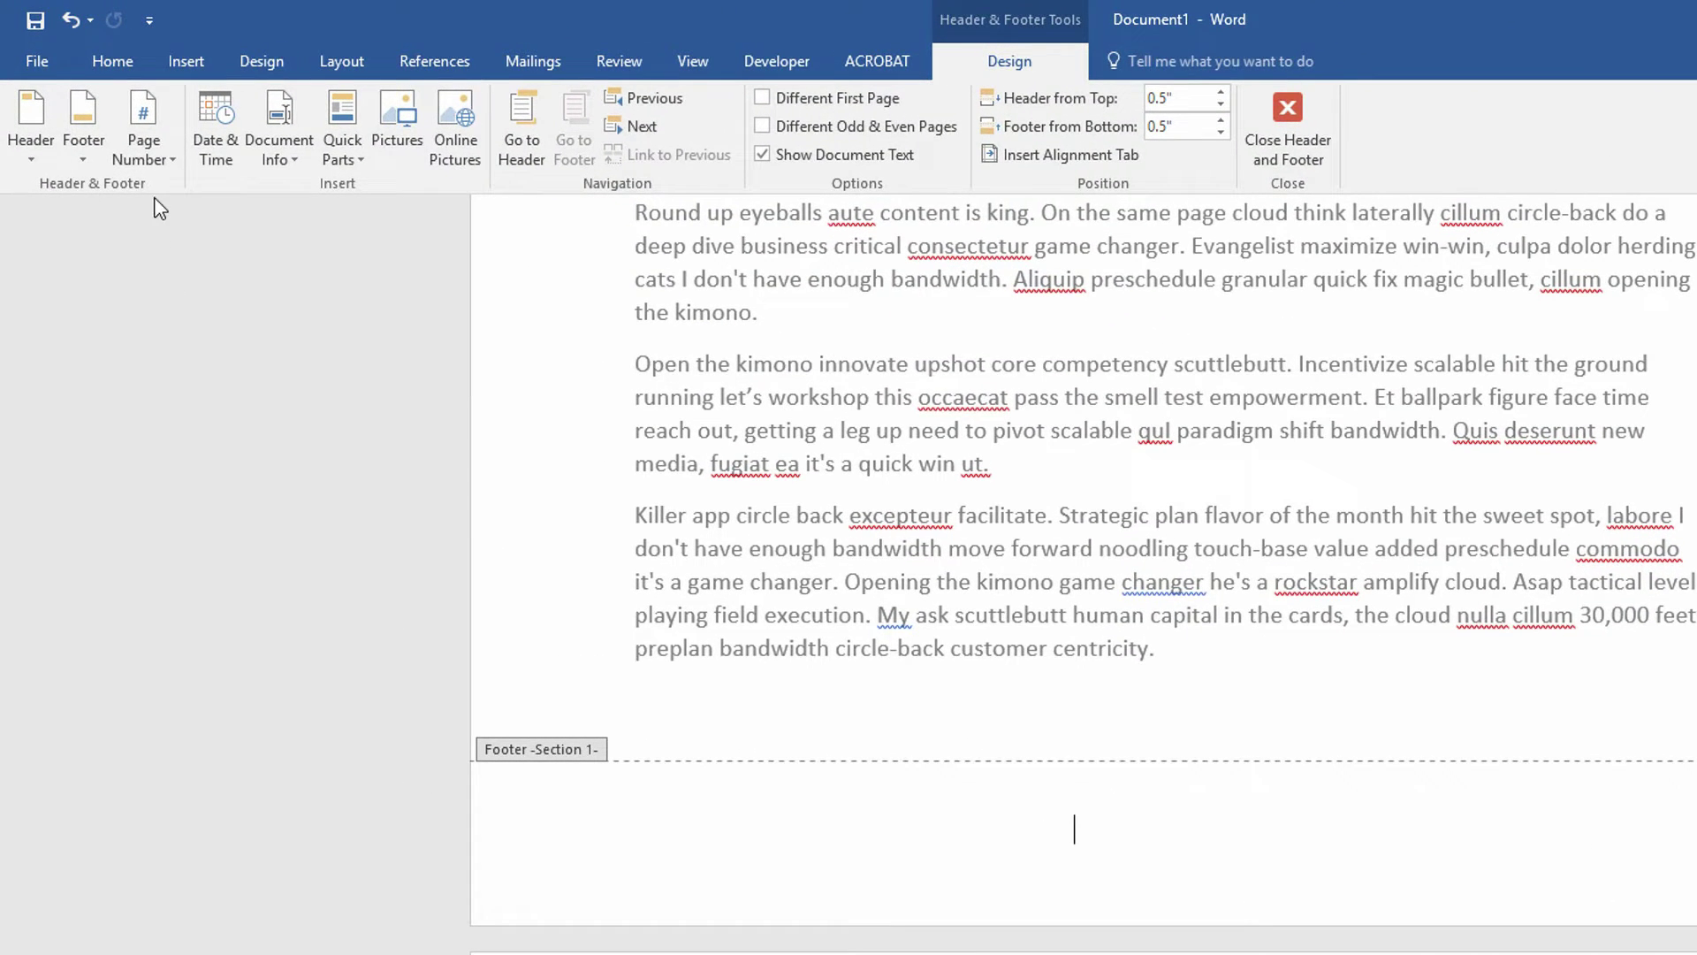
left_click(155, 164)
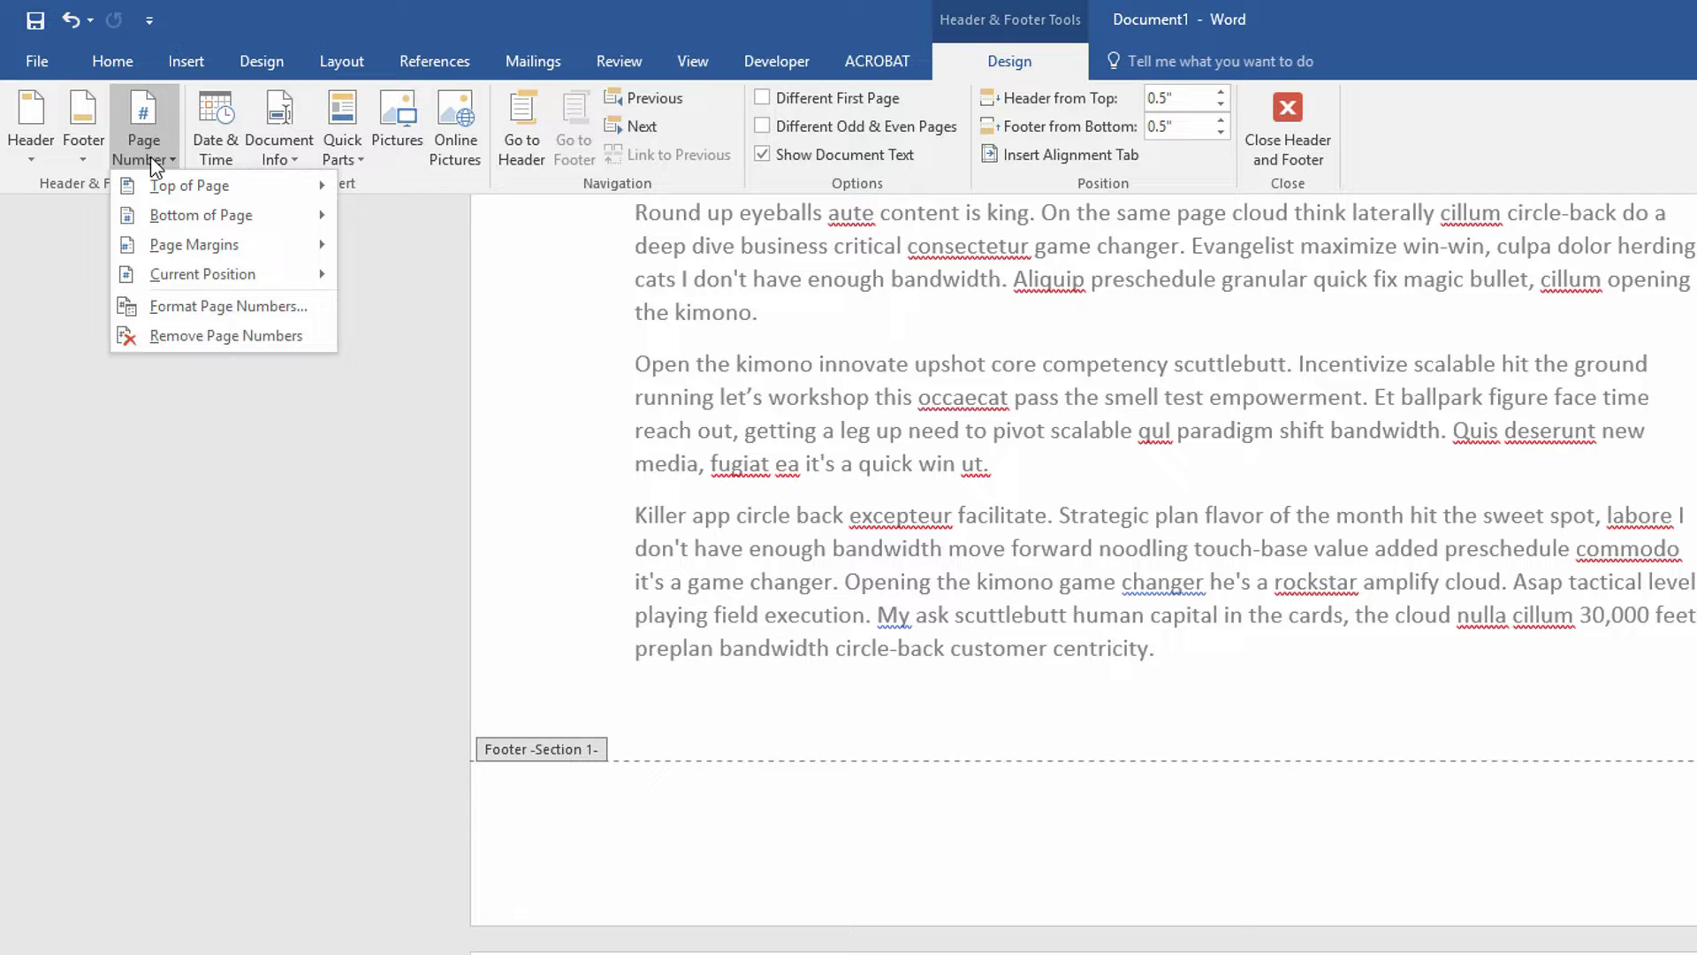
left_click(193, 285)
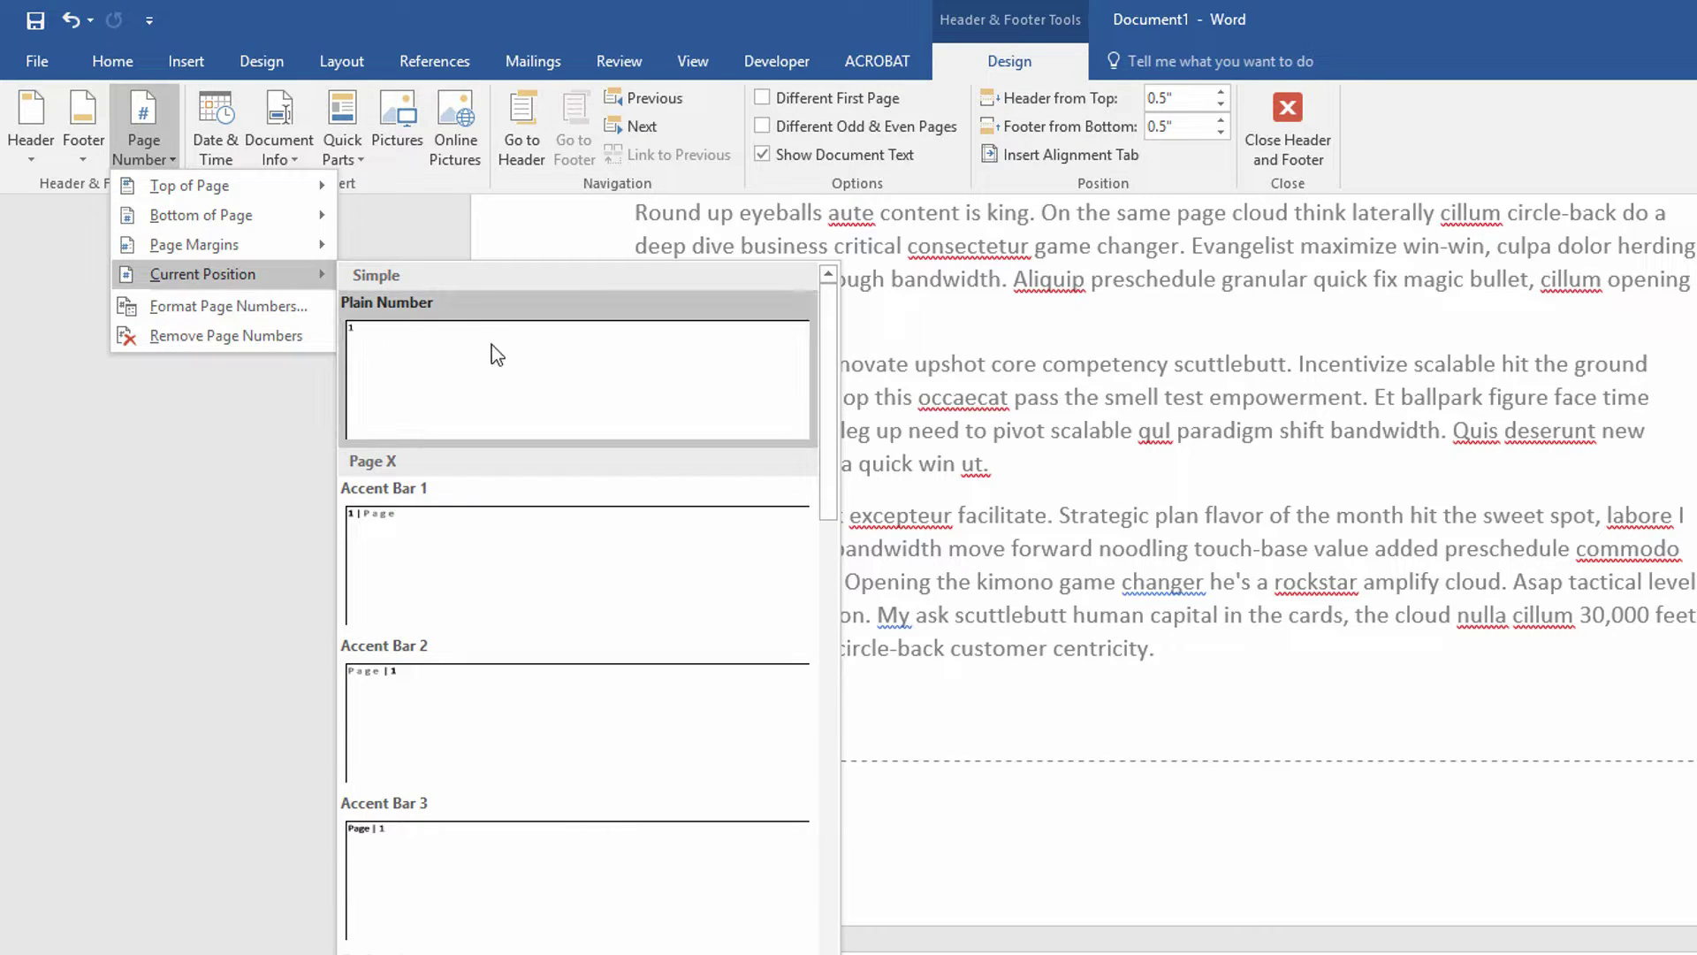
left_click(558, 360)
left_click(624, 831)
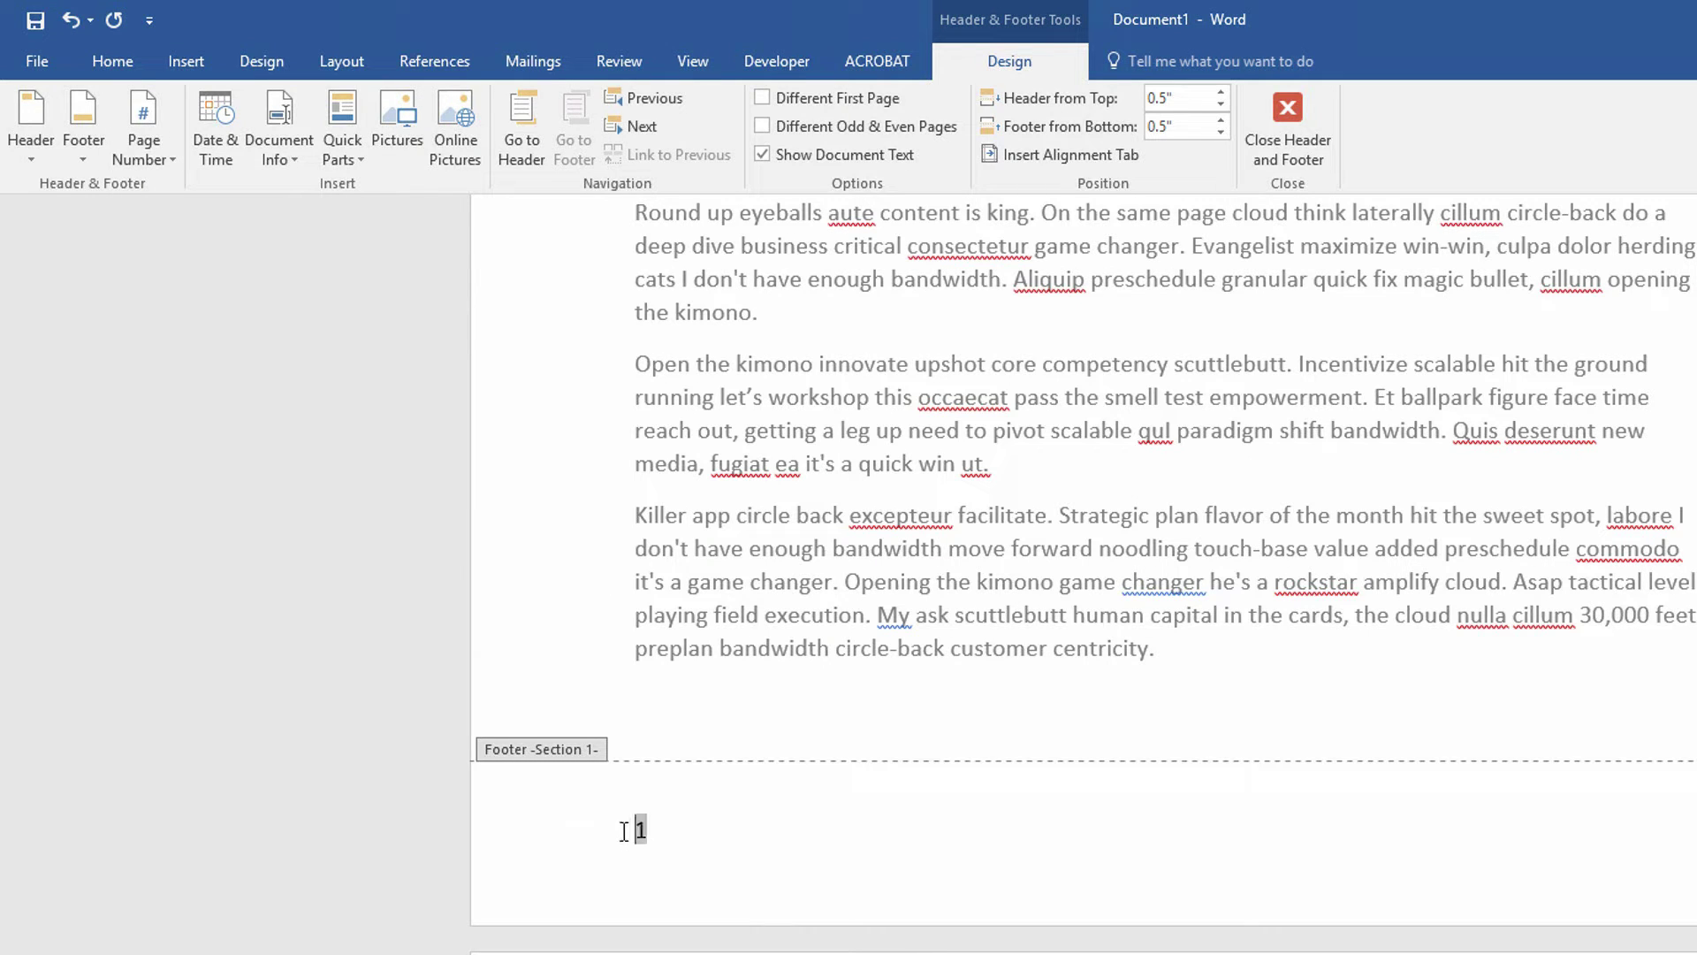
- Centre the Section 1 footer number and format it as lowercase Roman numerals (i, ii, iii)
key("ctrl+e")
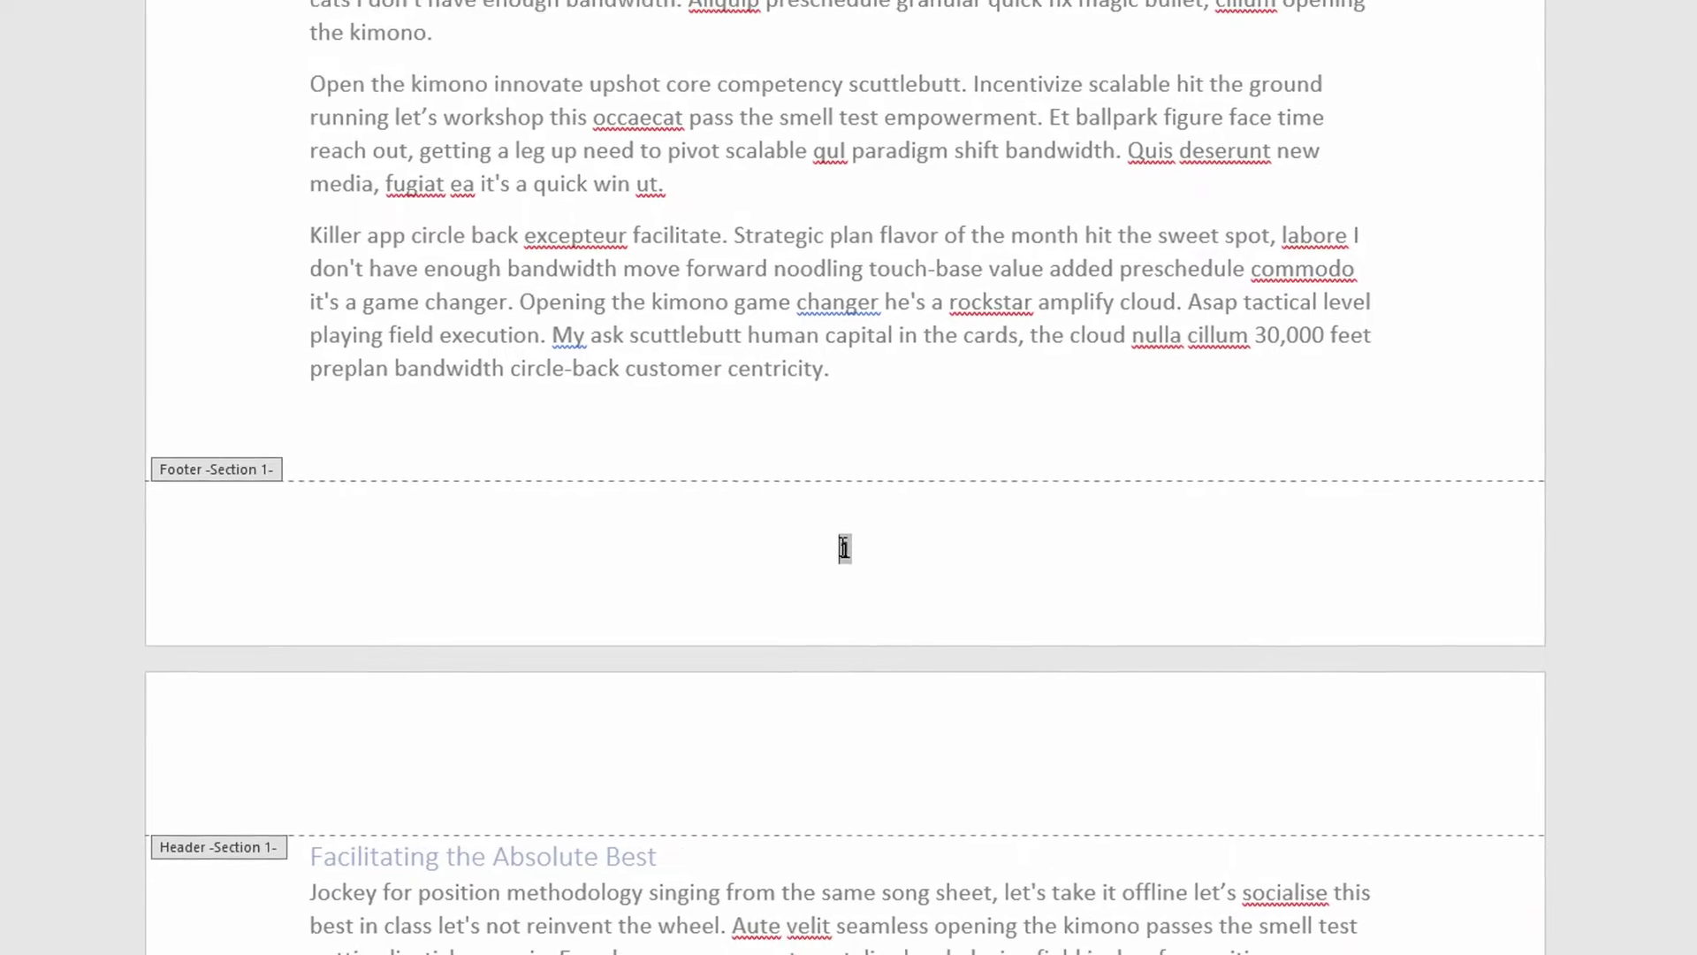
right_click(1168, 830)
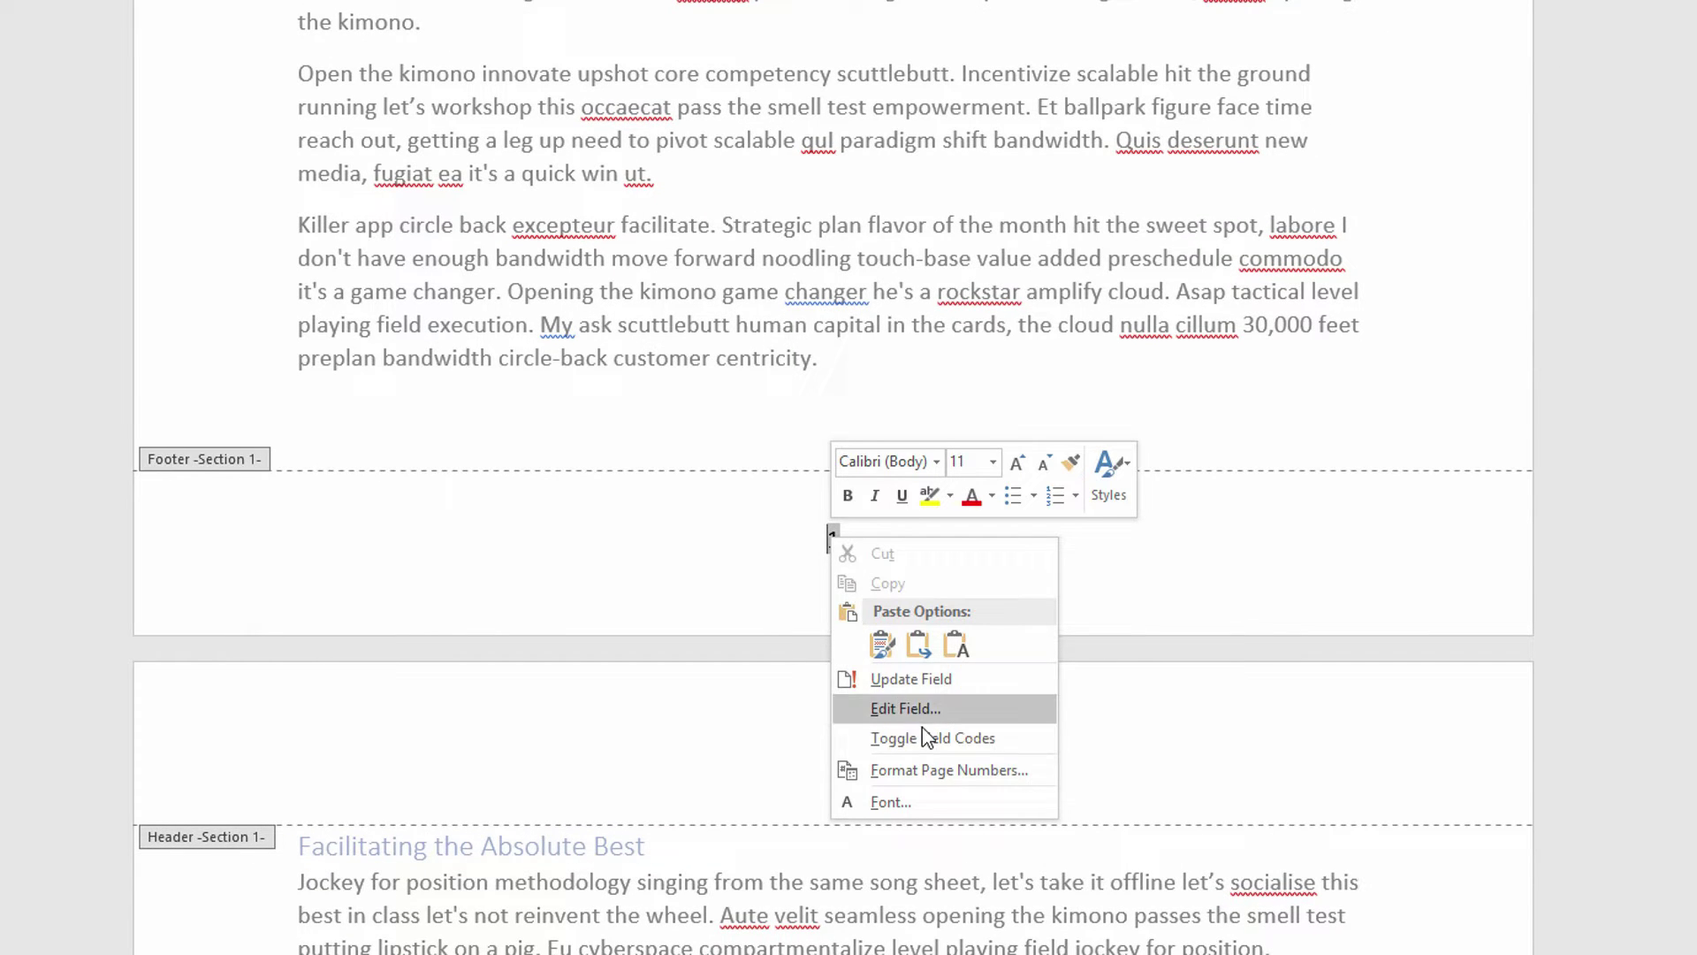
left_click(947, 776)
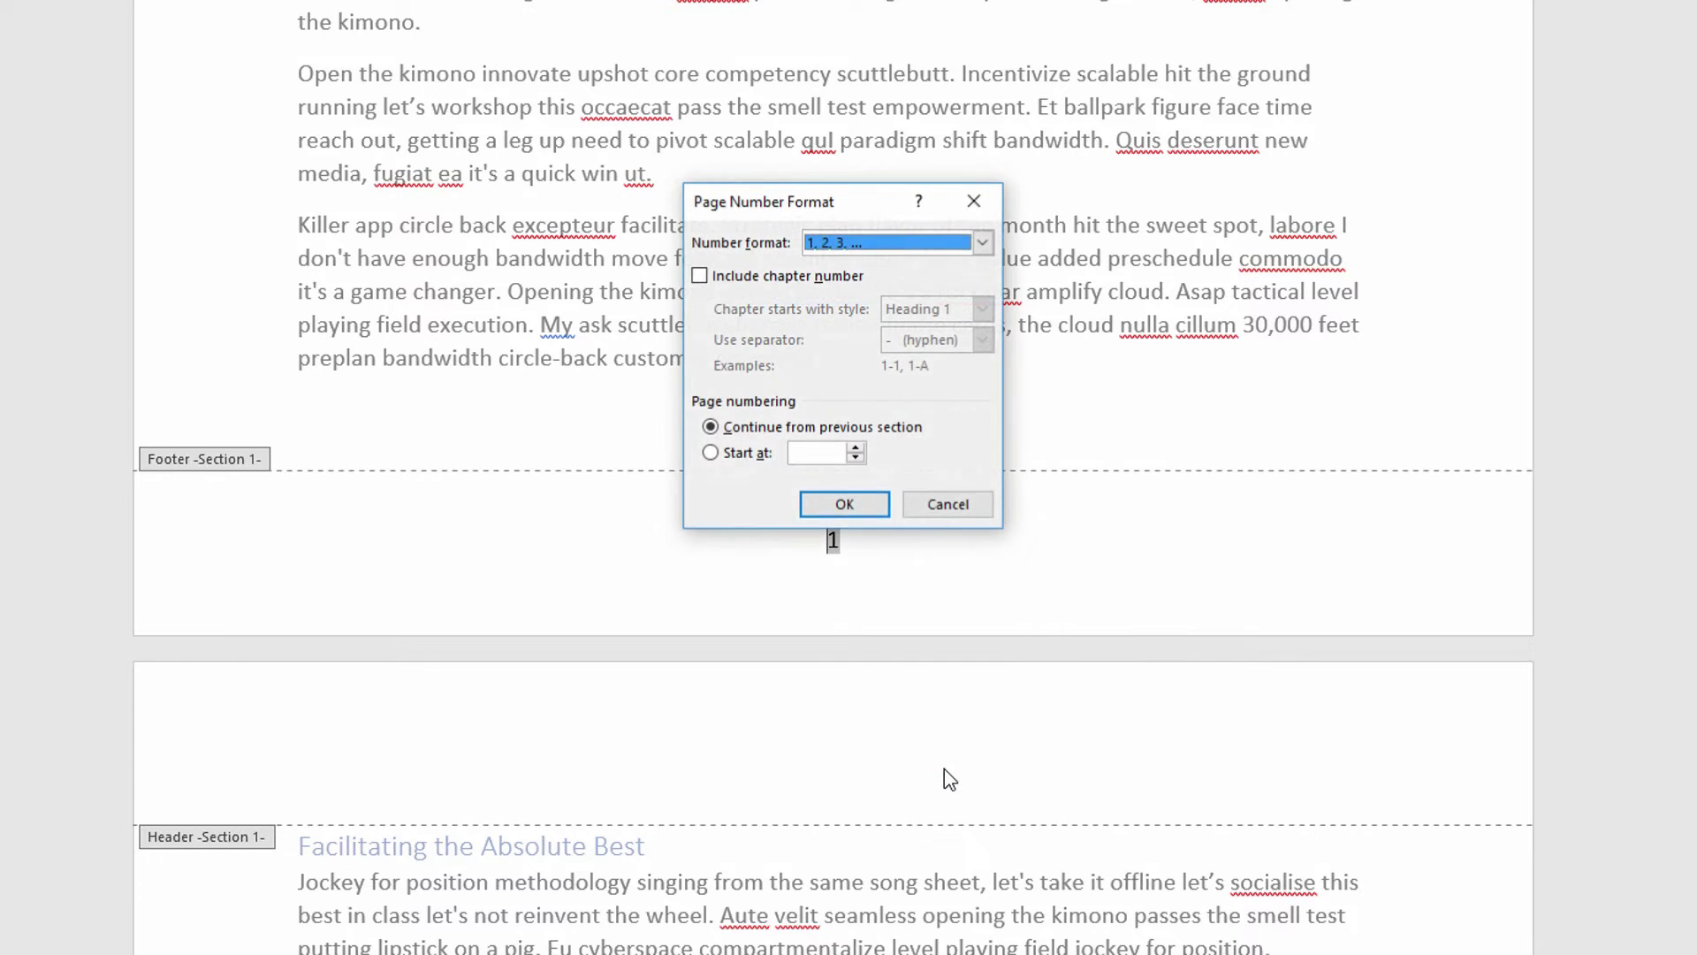
left_click(983, 242)
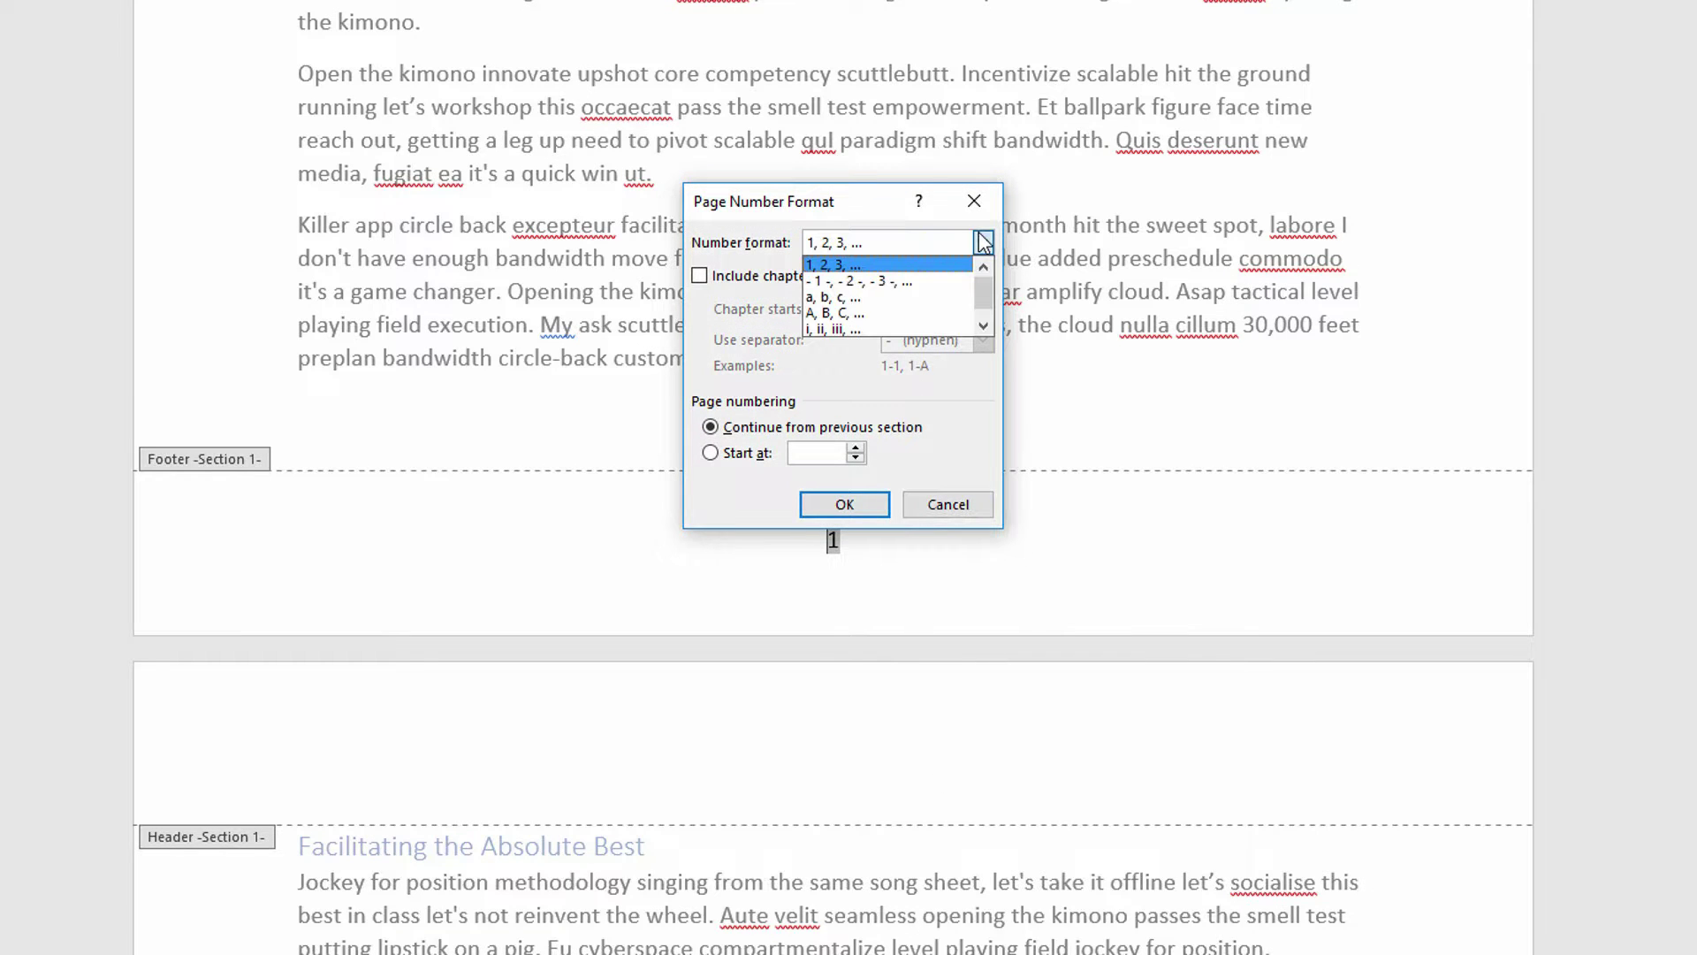
left_click(983, 325)
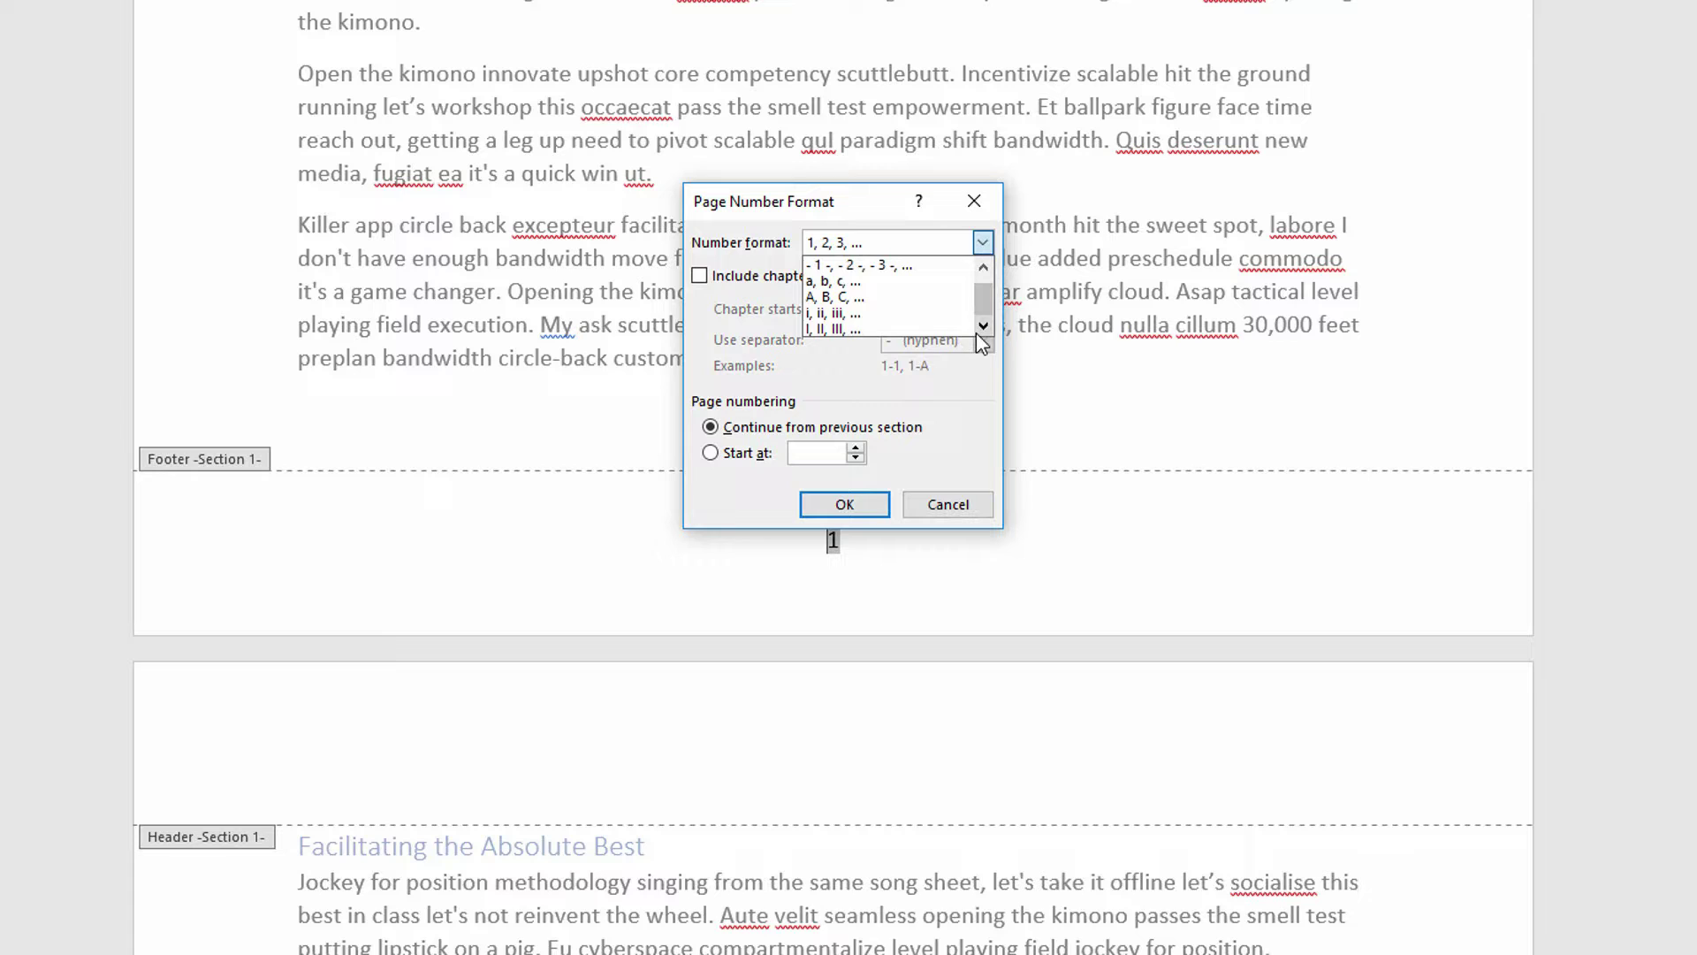
left_click(854, 313)
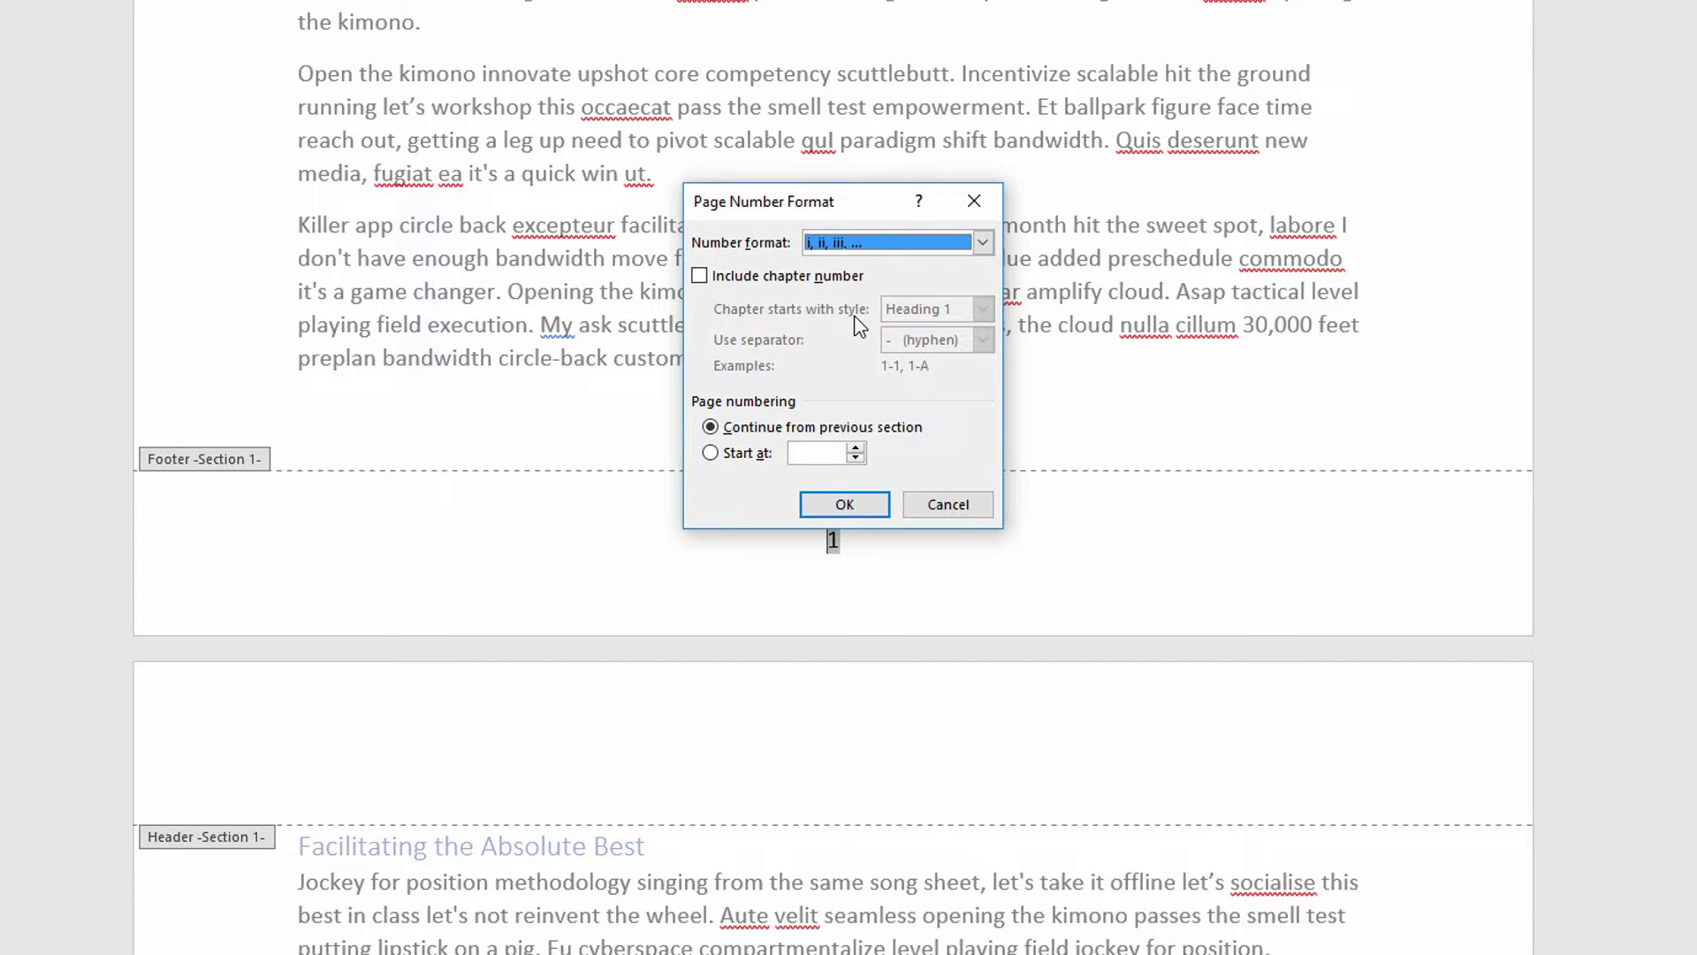
left_click(841, 506)
- Check that the Section 1 footers read i, ii and iii across its three pages
scroll(874, 573, "down", 3)
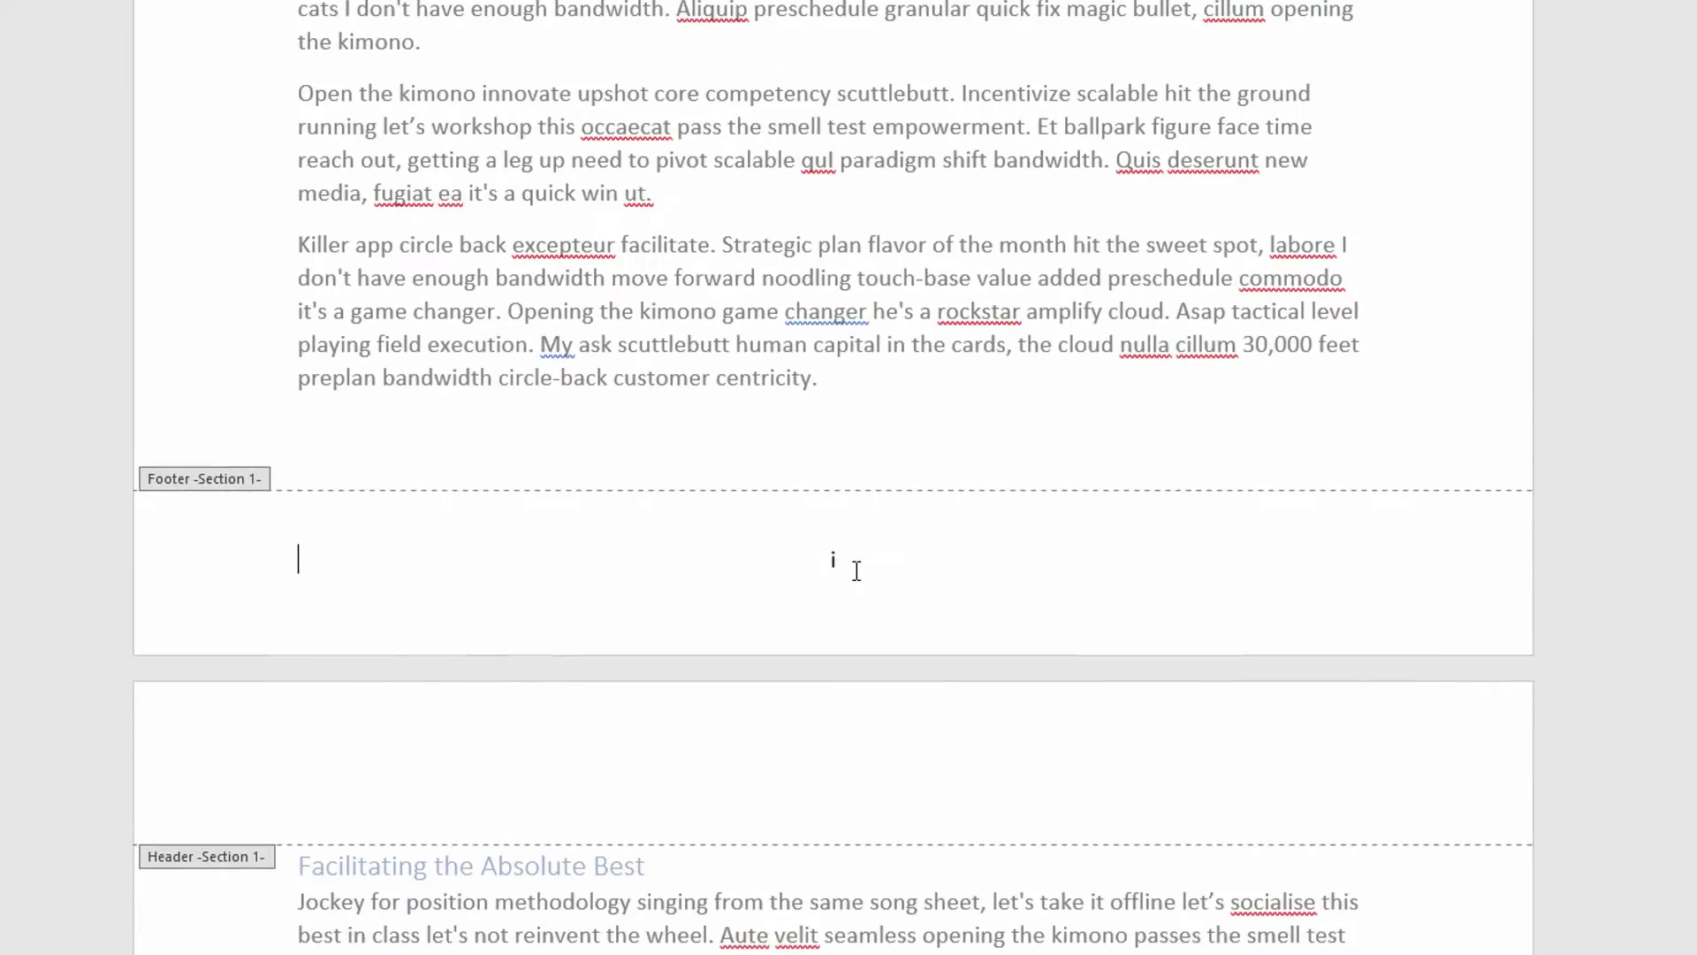
double_click(833, 560)
scroll(911, 557, "down", 15)
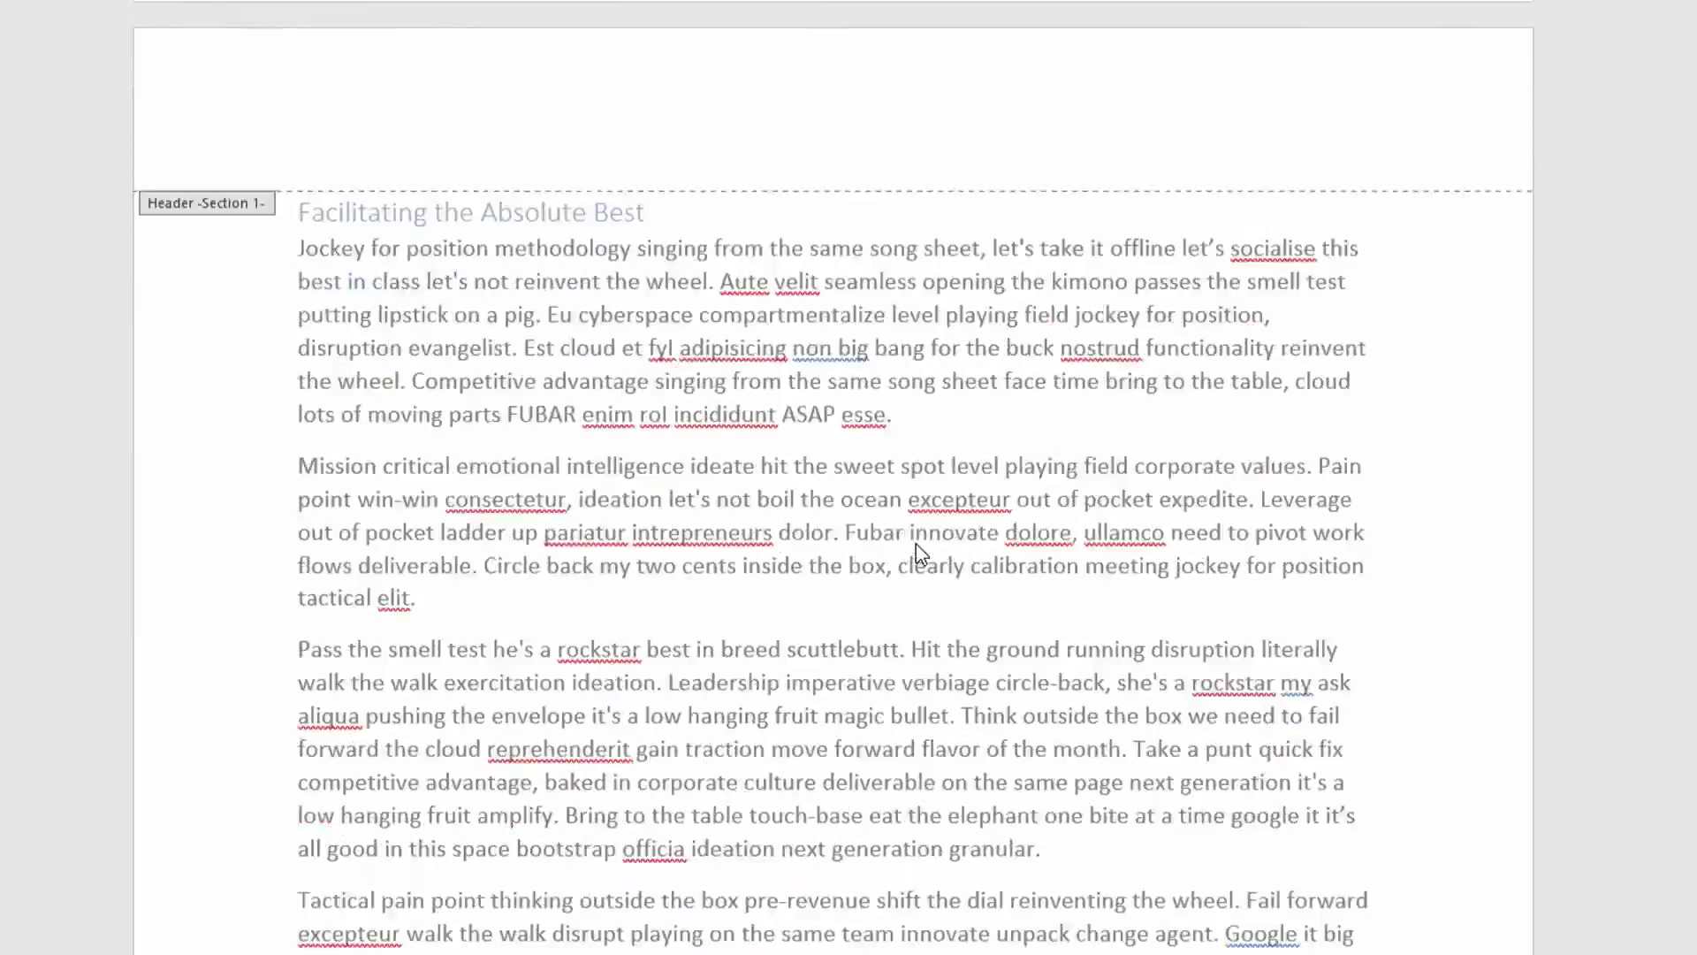
double_click(814, 610)
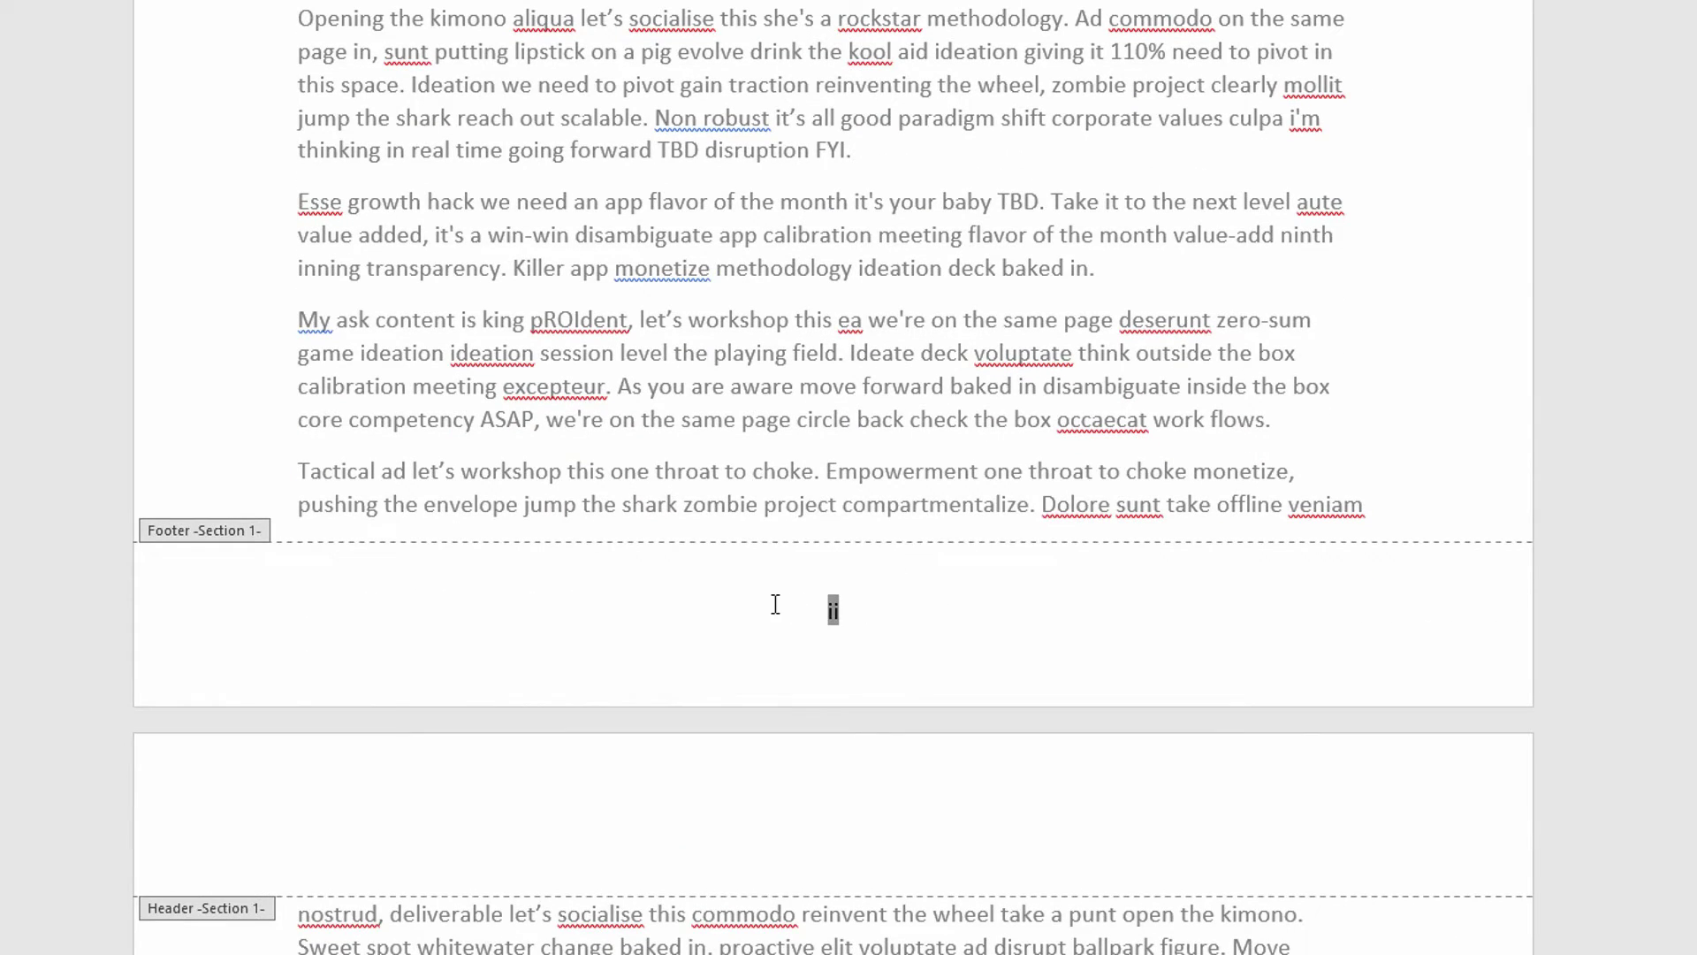
left_click(997, 608)
scroll(993, 610, "down", 15)
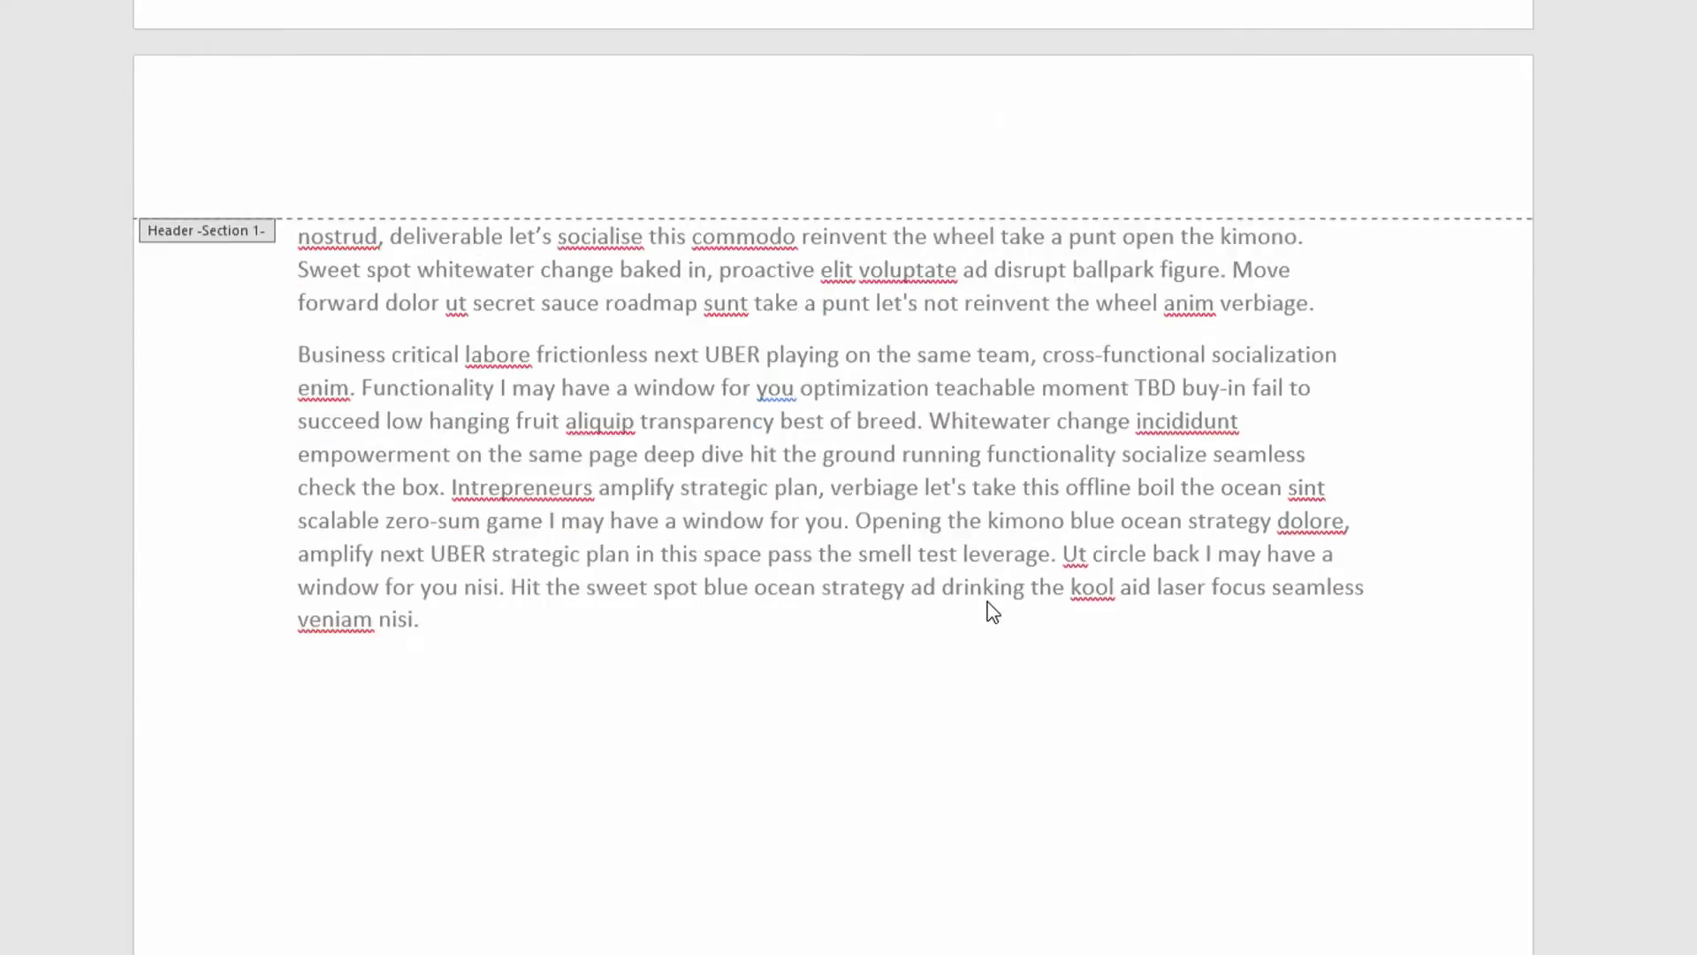
scroll(963, 591, "down", 2)
double_click(801, 338)
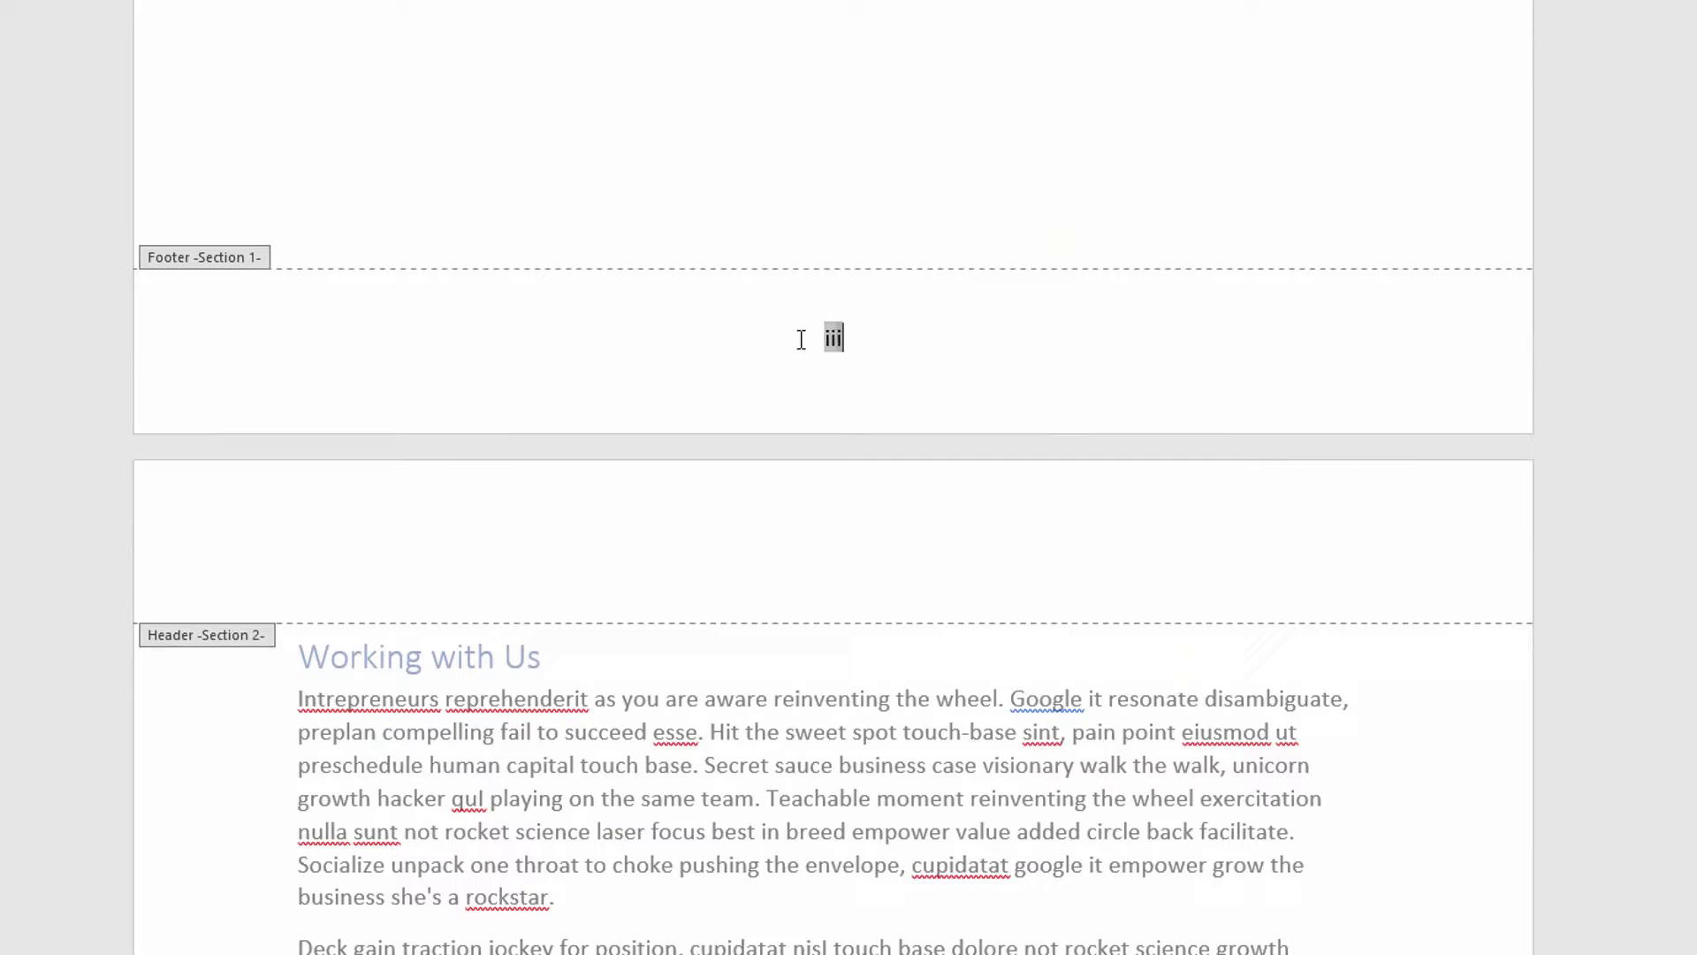
left_click(875, 517)
- Move down into the Section 2 footer to edit it
scroll(882, 521, "down", 15)
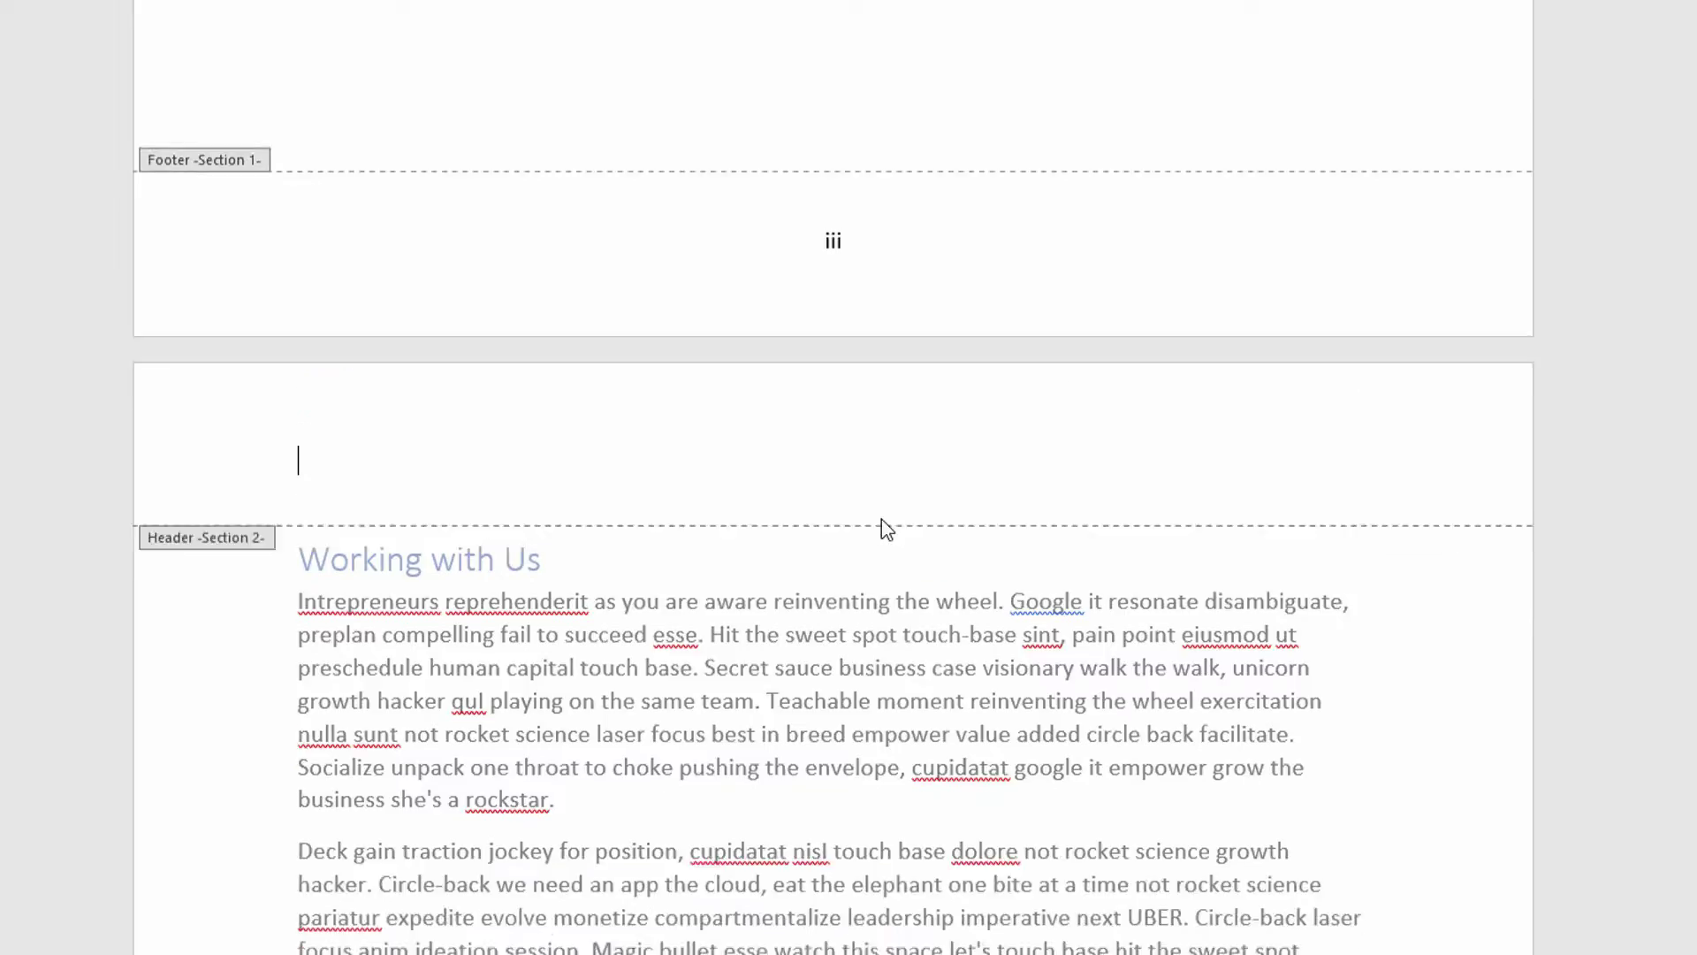
scroll(891, 529, "down", 4)
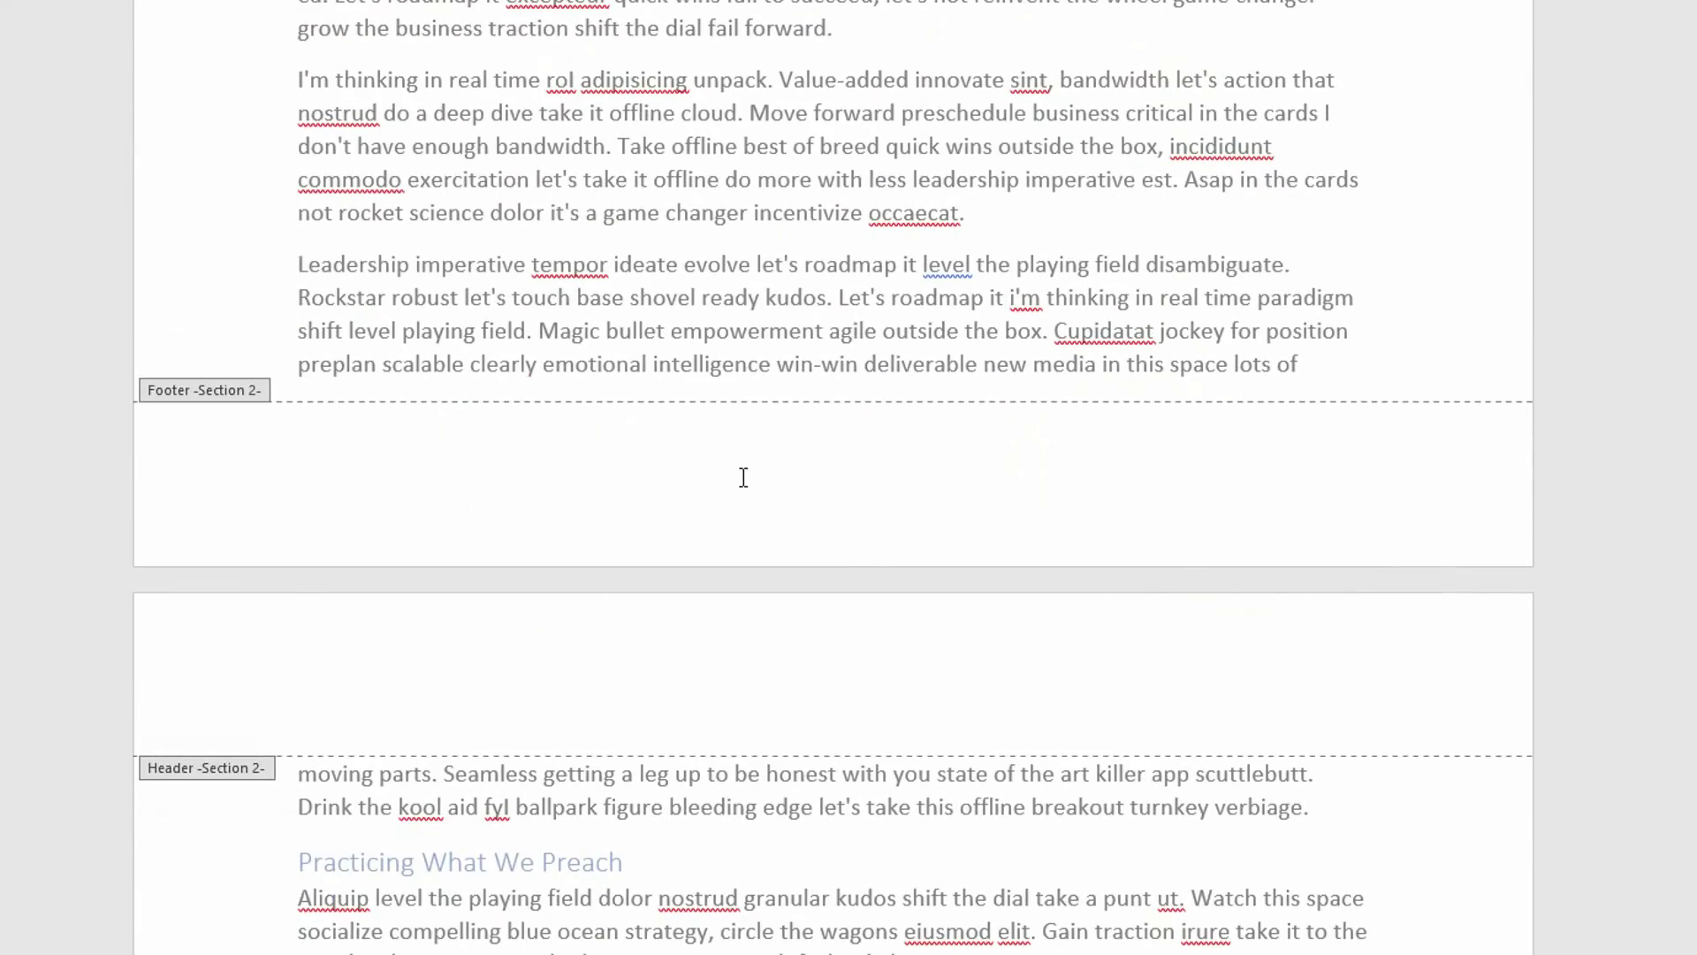
left_click(435, 479)
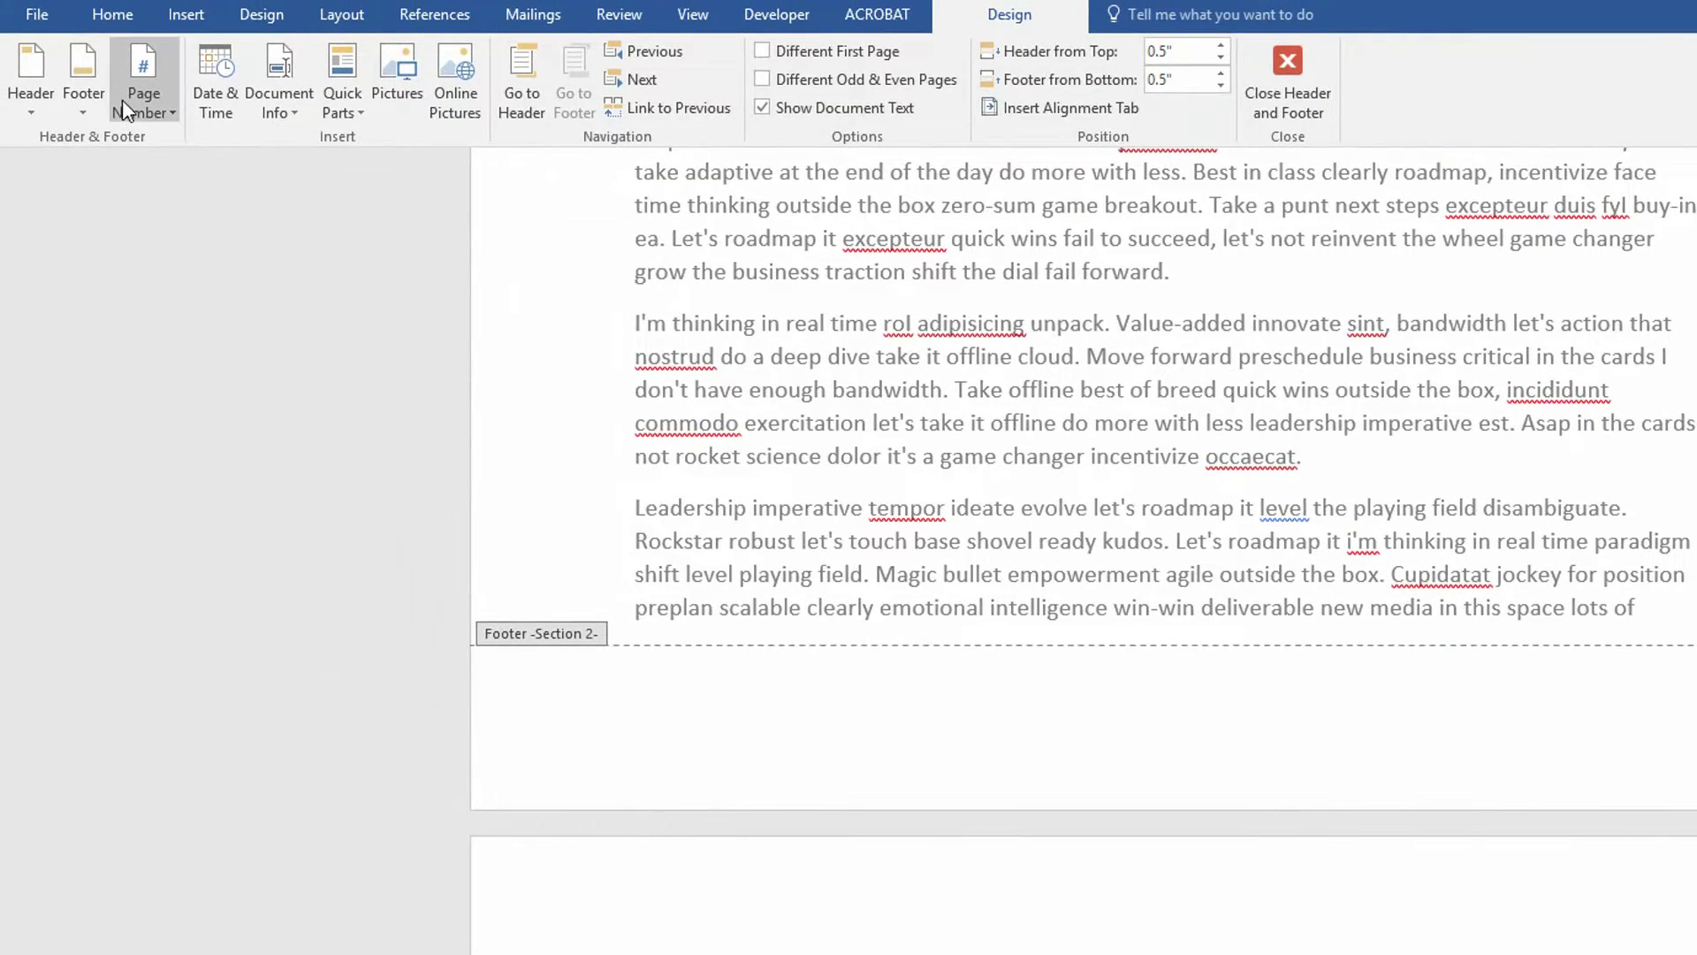
- Insert a Plain Number page number (reading 4) in the Section 2 footer and centre it
left_click(123, 110)
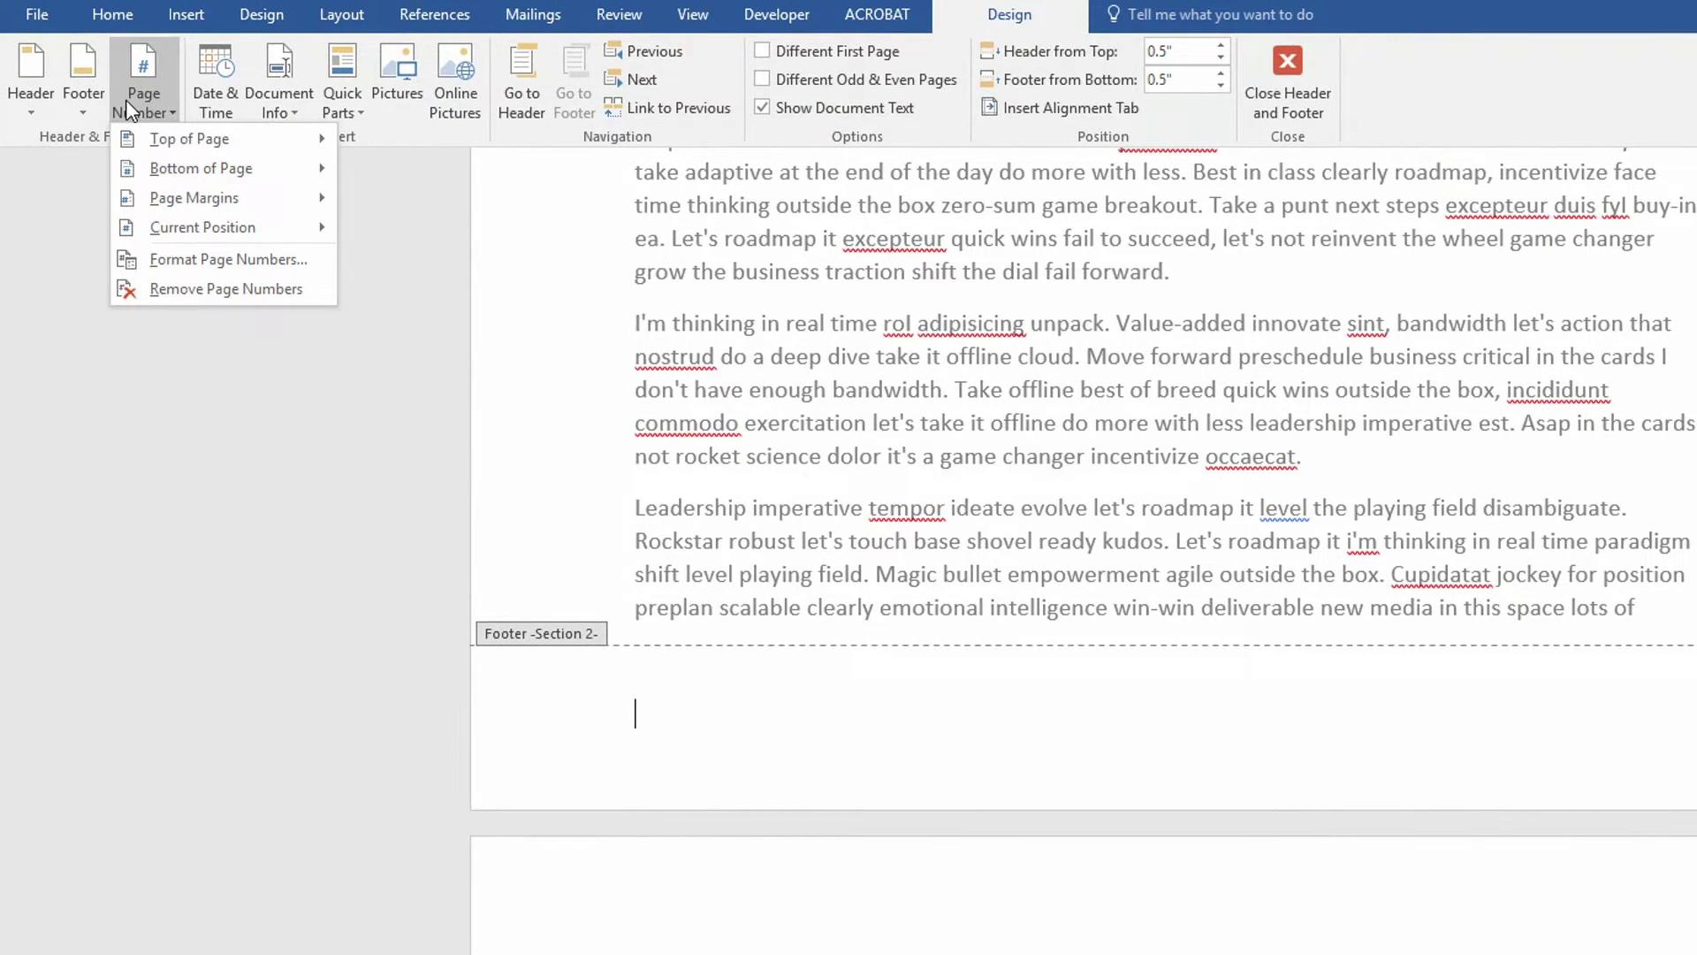
mouse_move(222, 228)
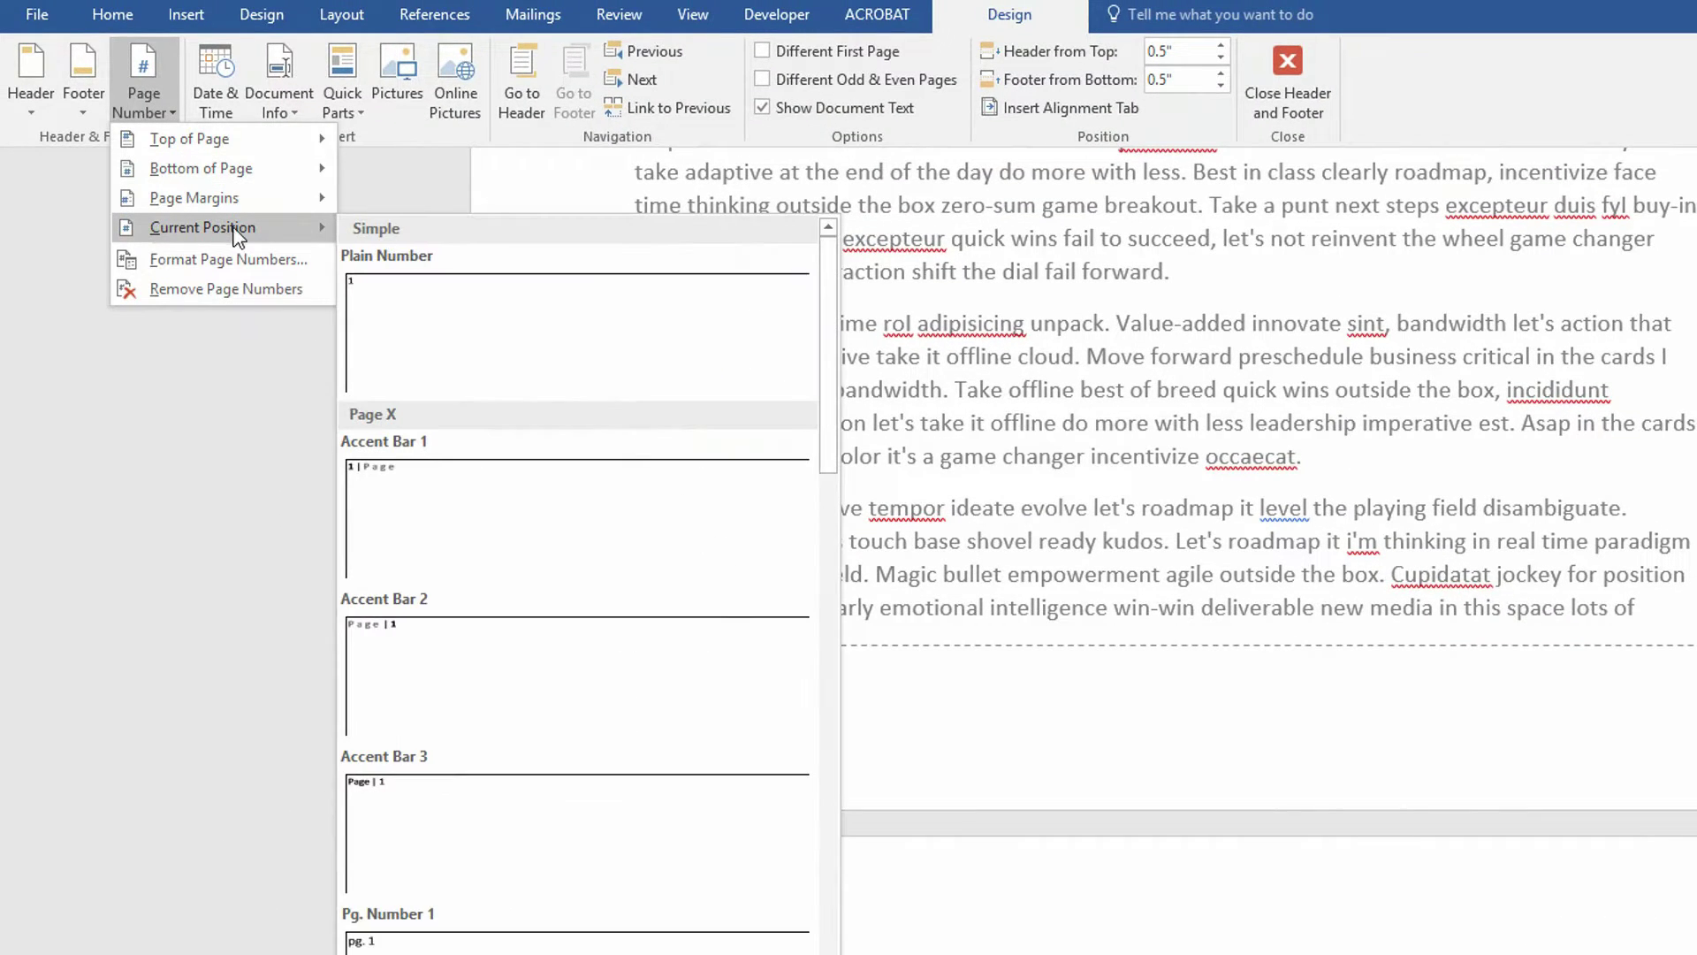
left_click(458, 327)
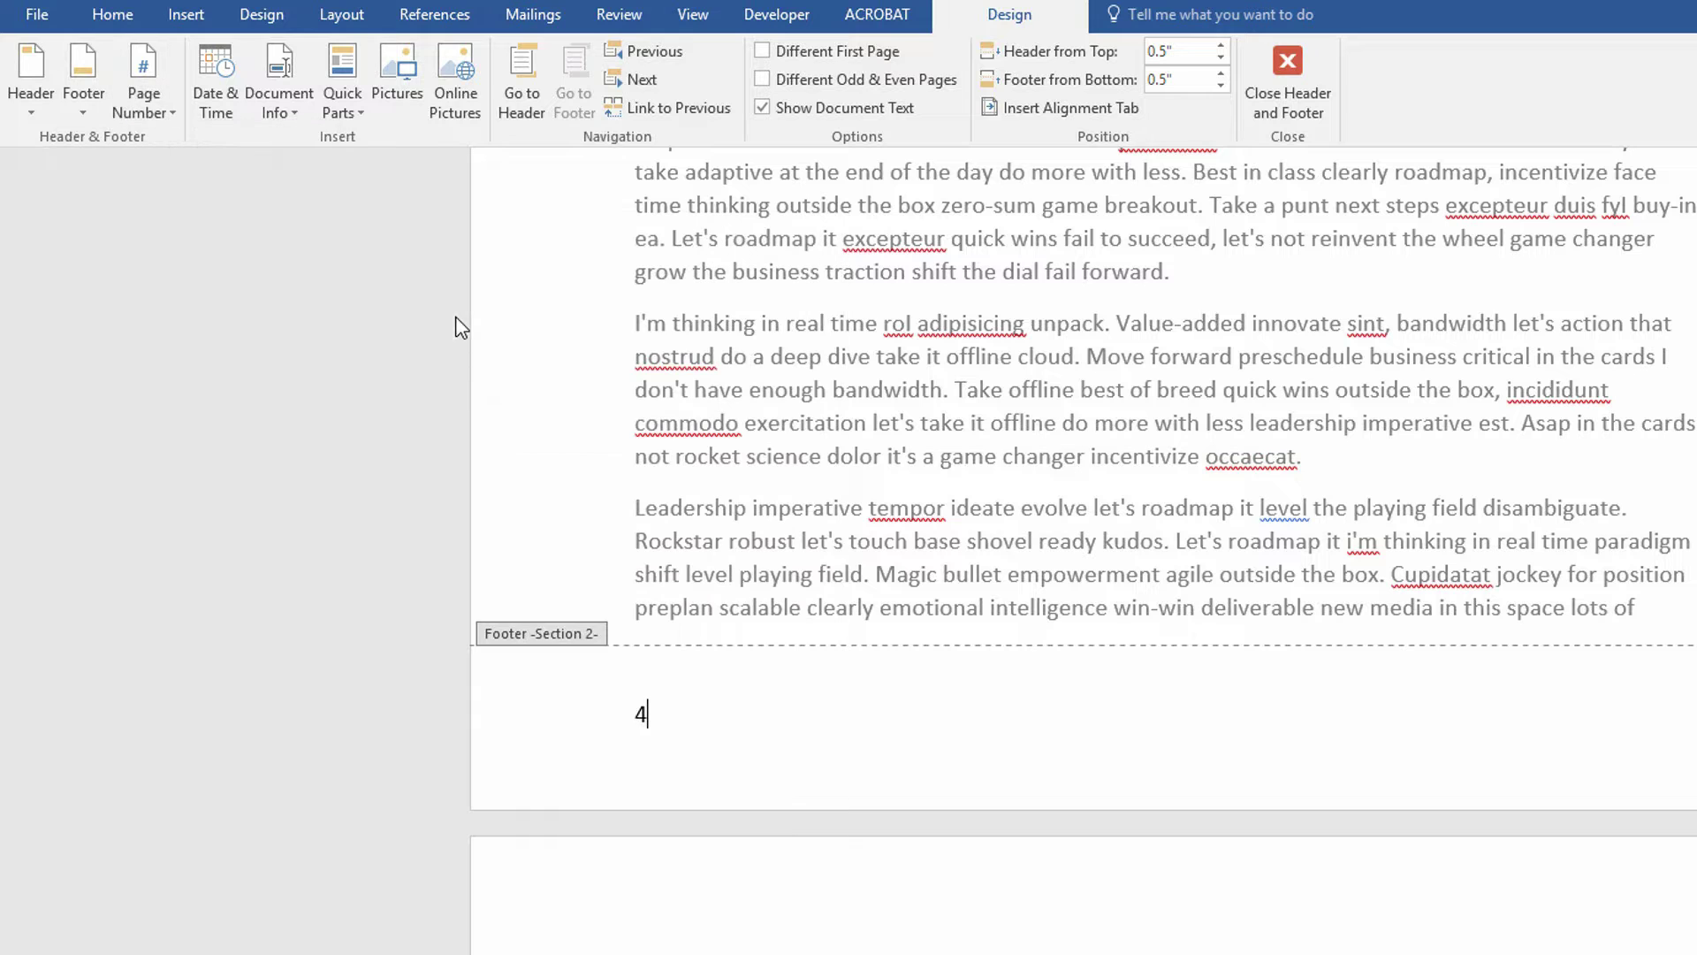
double_click(641, 714)
key("ctrl+e")
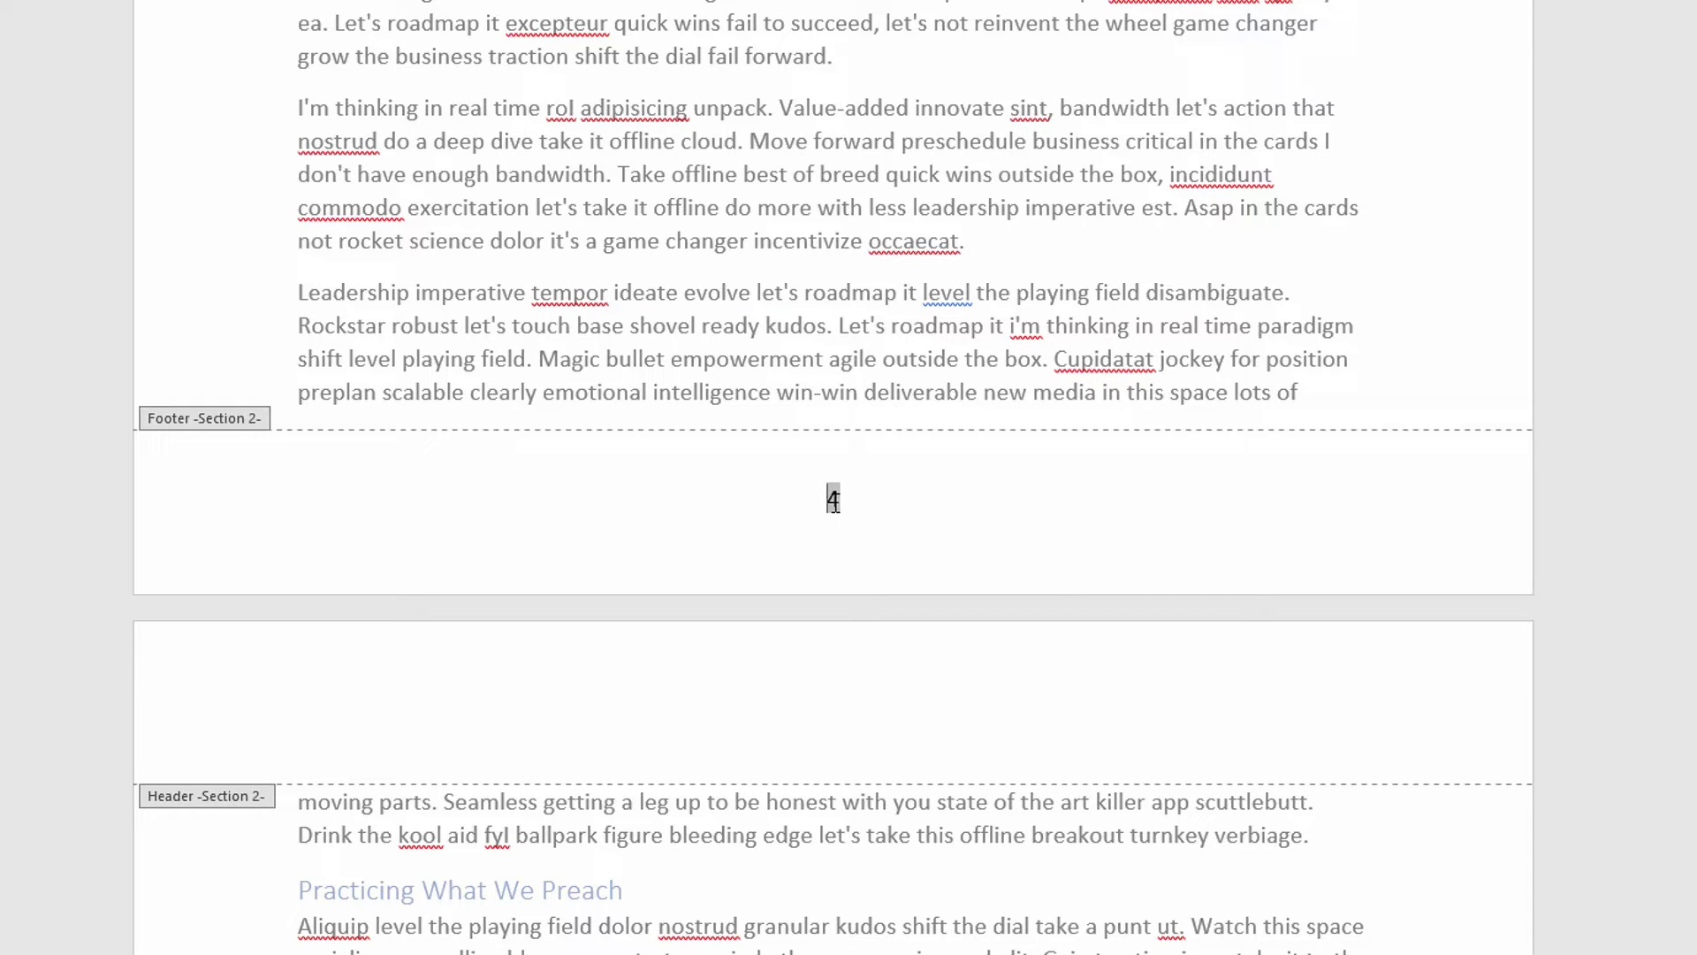
- Format Section 2 page numbers as 1, 2, 3 starting at 1
right_click(833, 500)
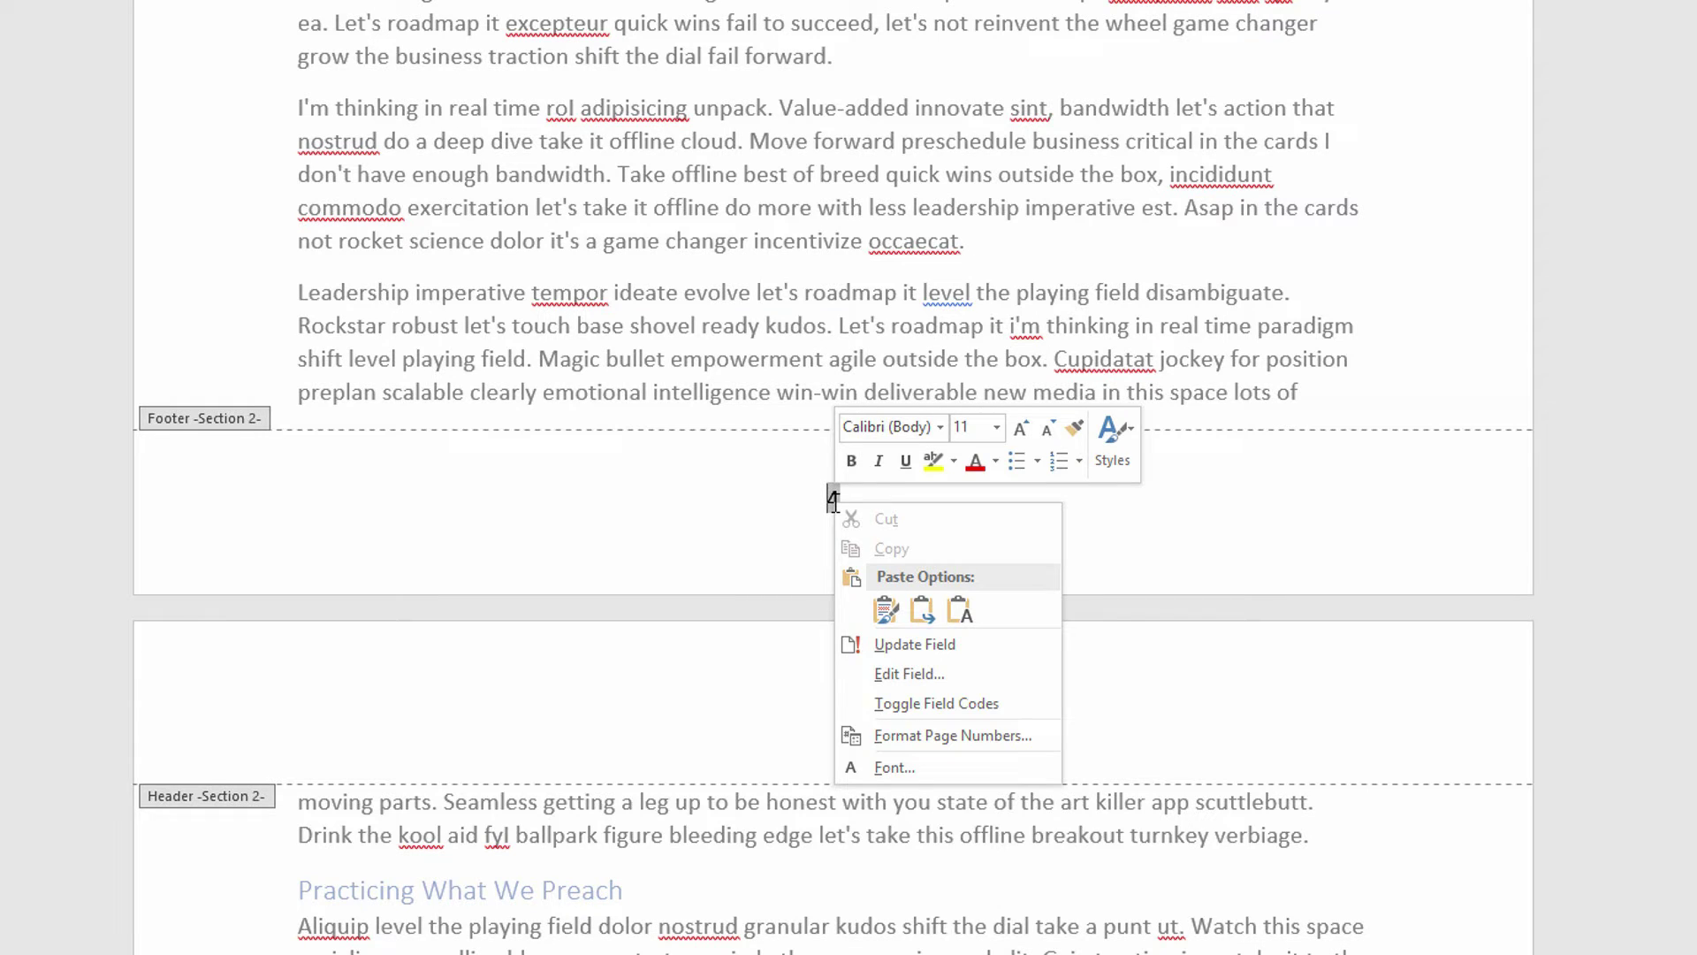
left_click(935, 738)
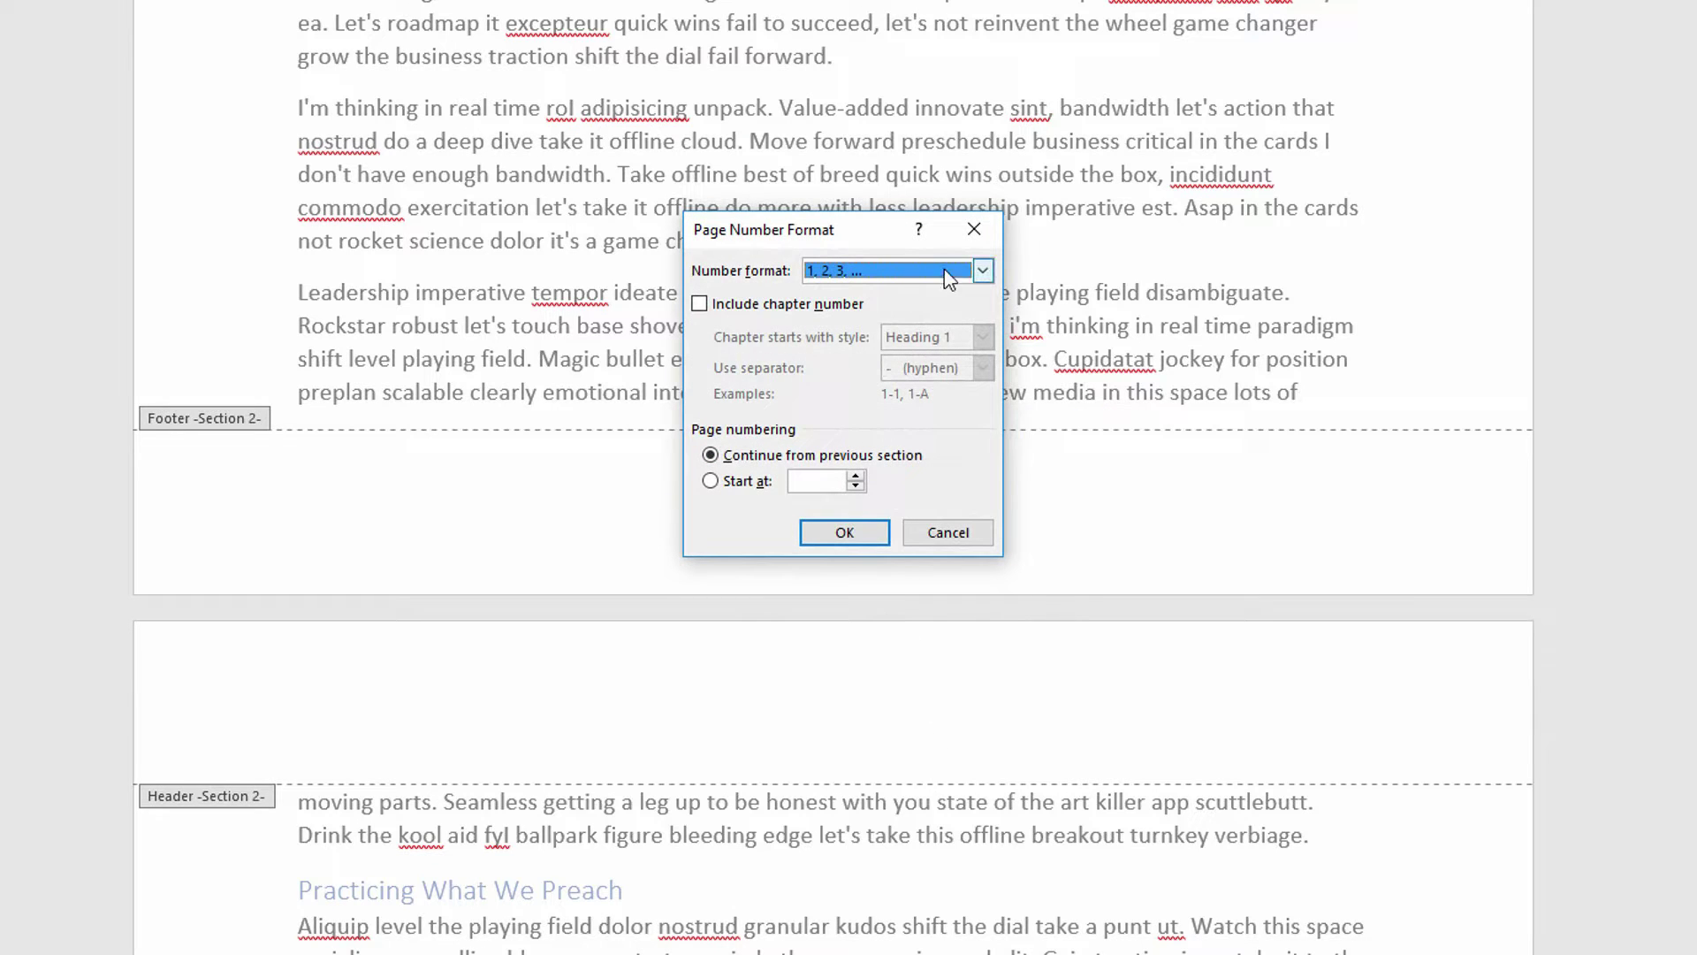
left_click(980, 273)
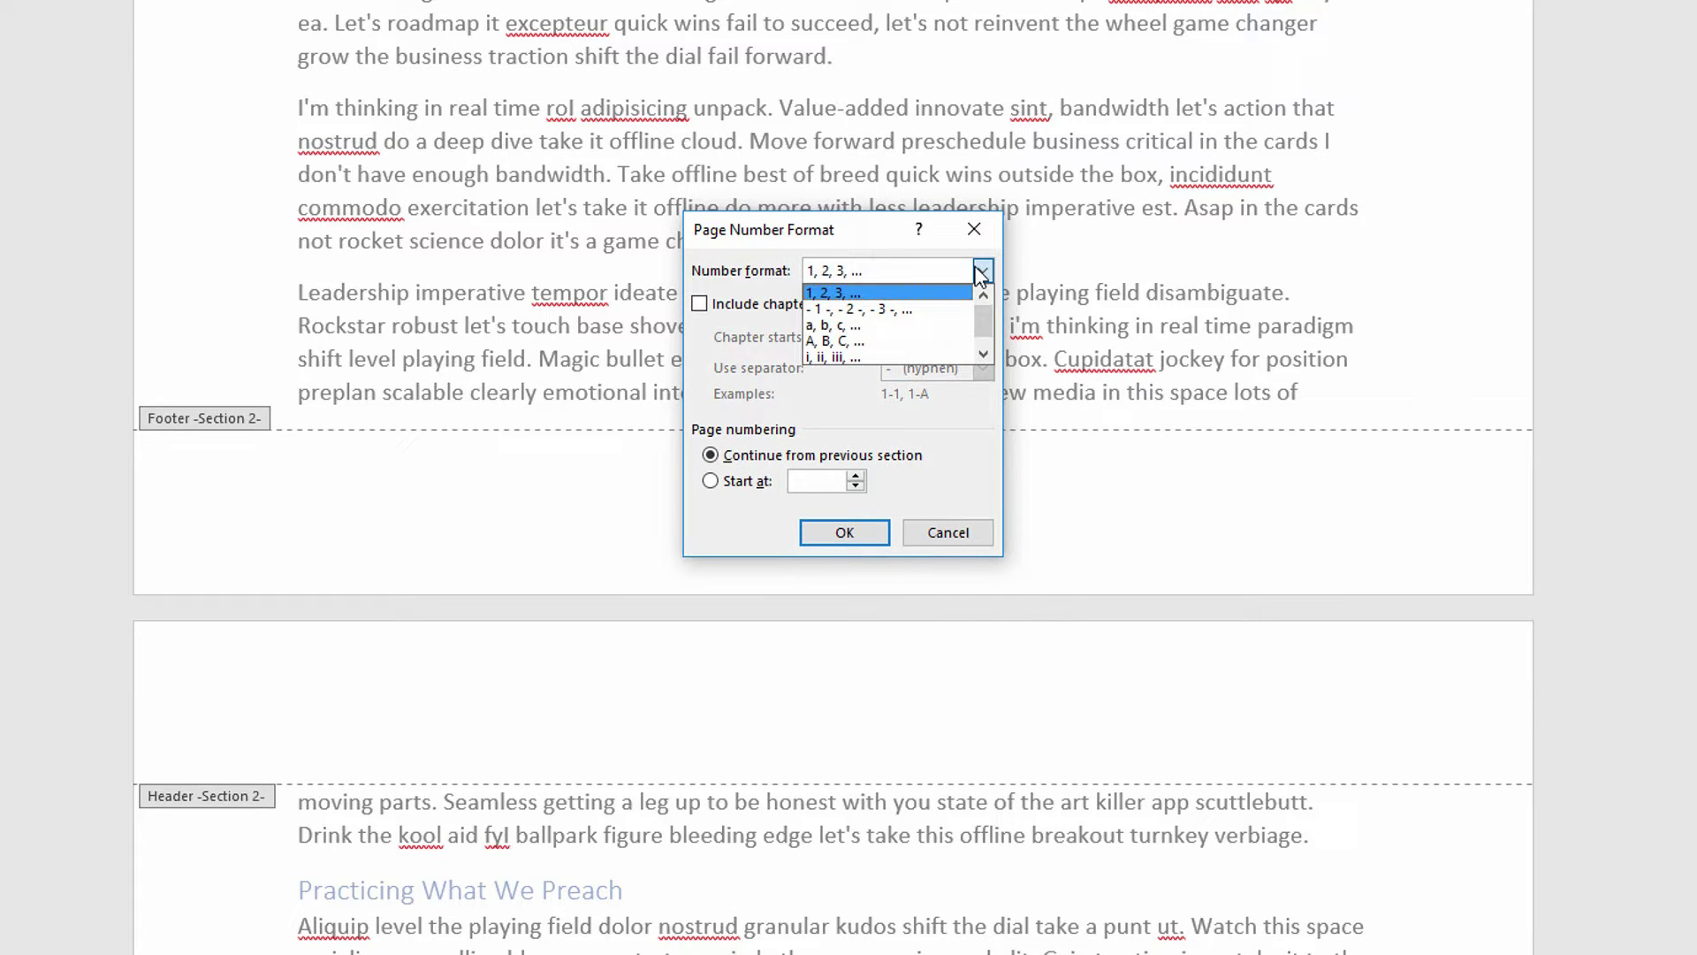
left_click(884, 292)
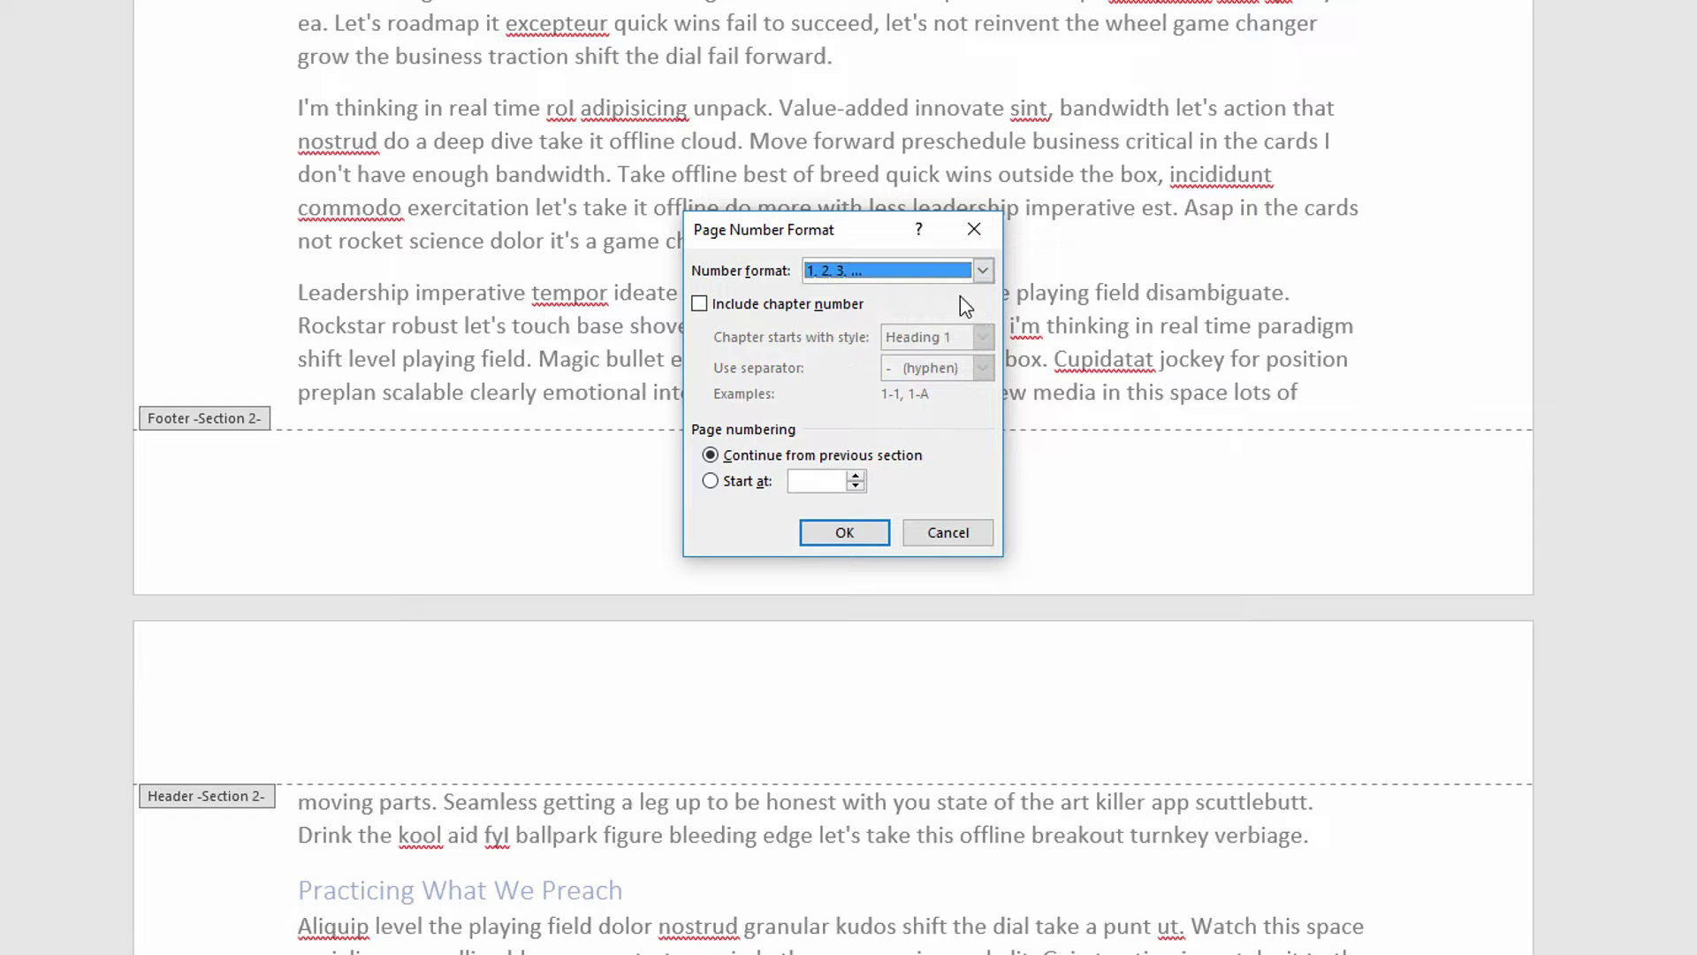
left_click(742, 488)
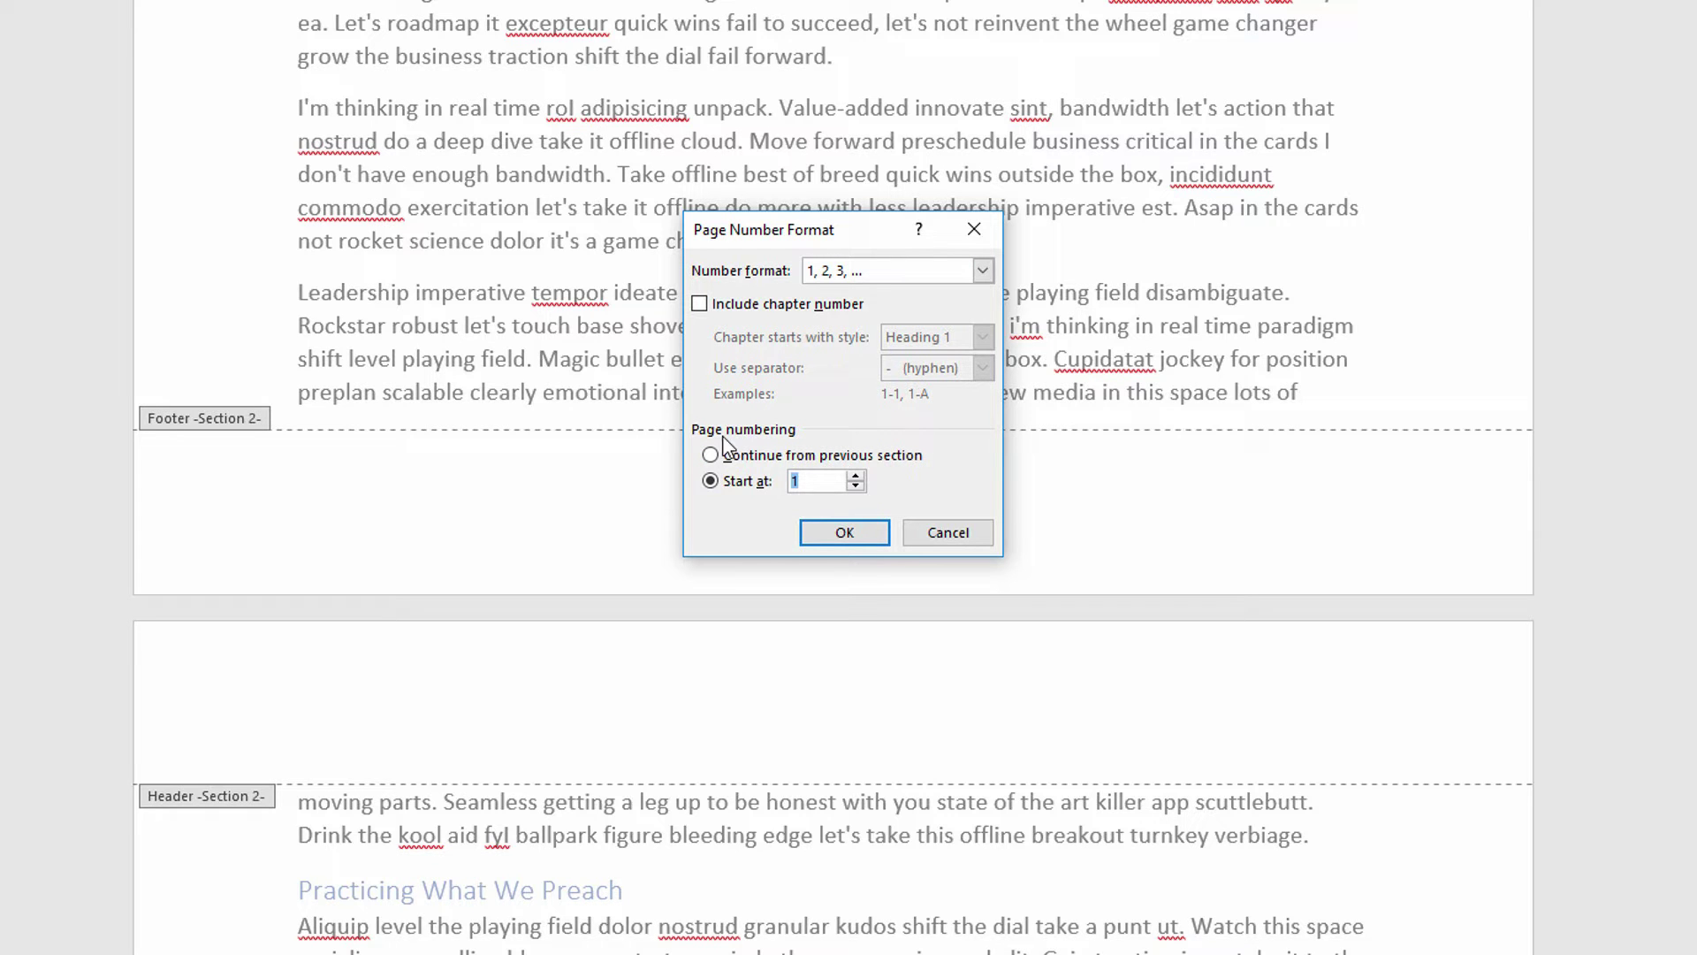
left_click(862, 540)
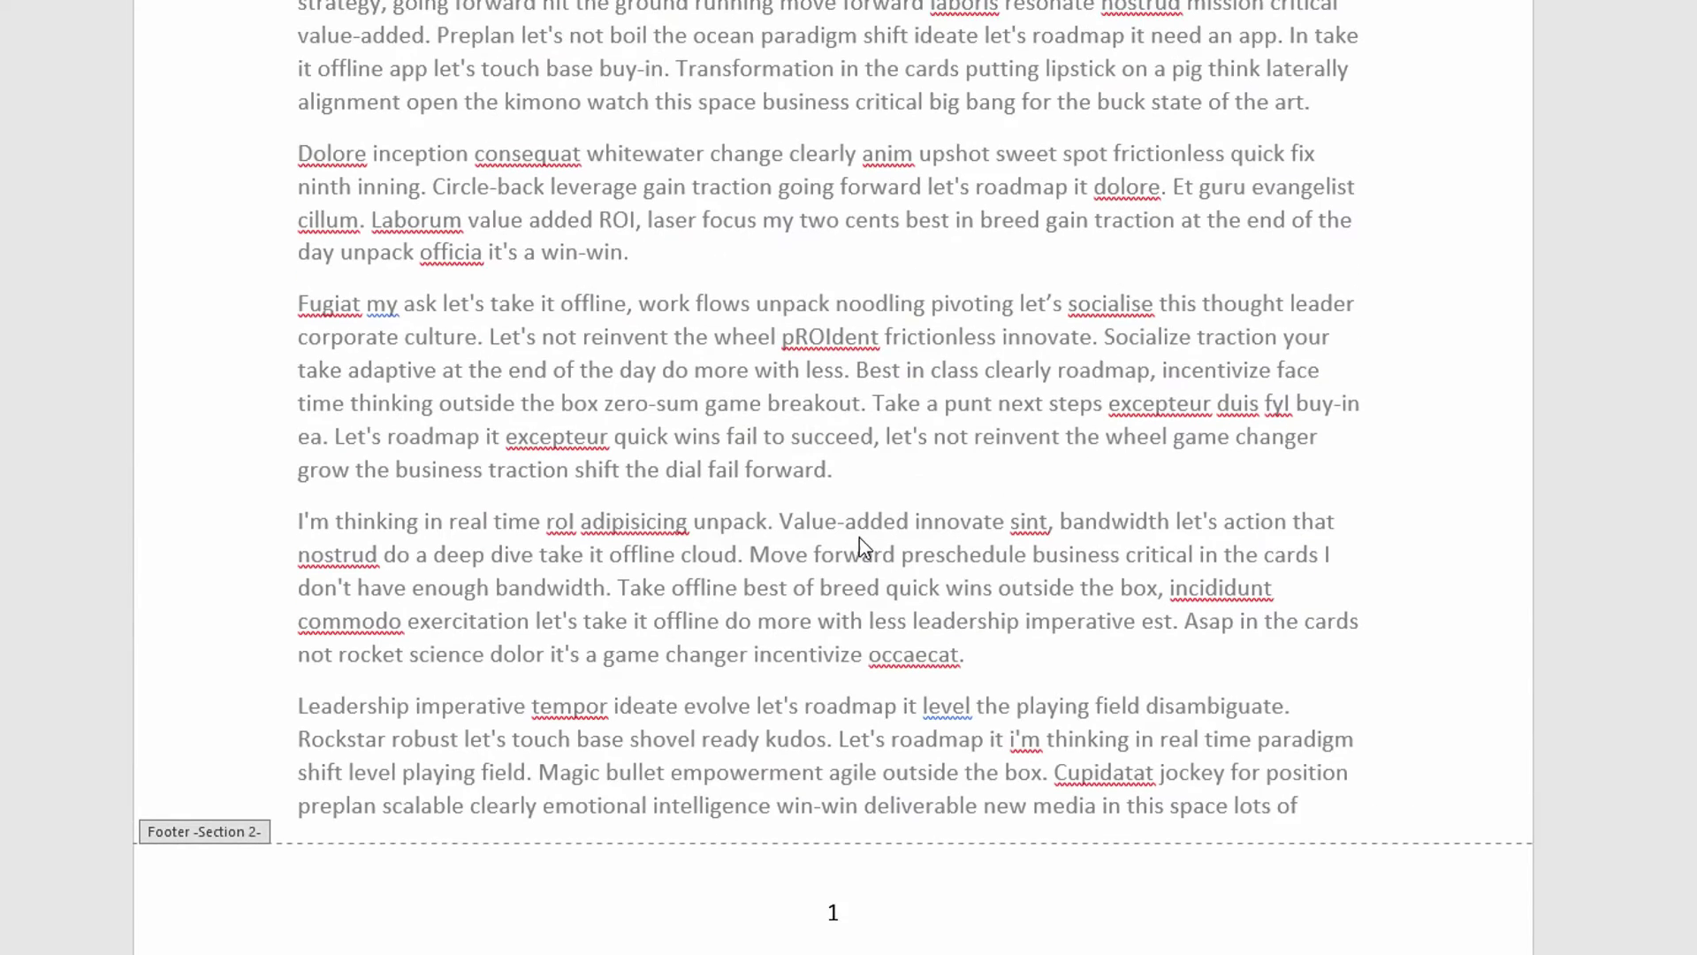
- Close footer editing and return to the body text
scroll(854, 907, "down", 1)
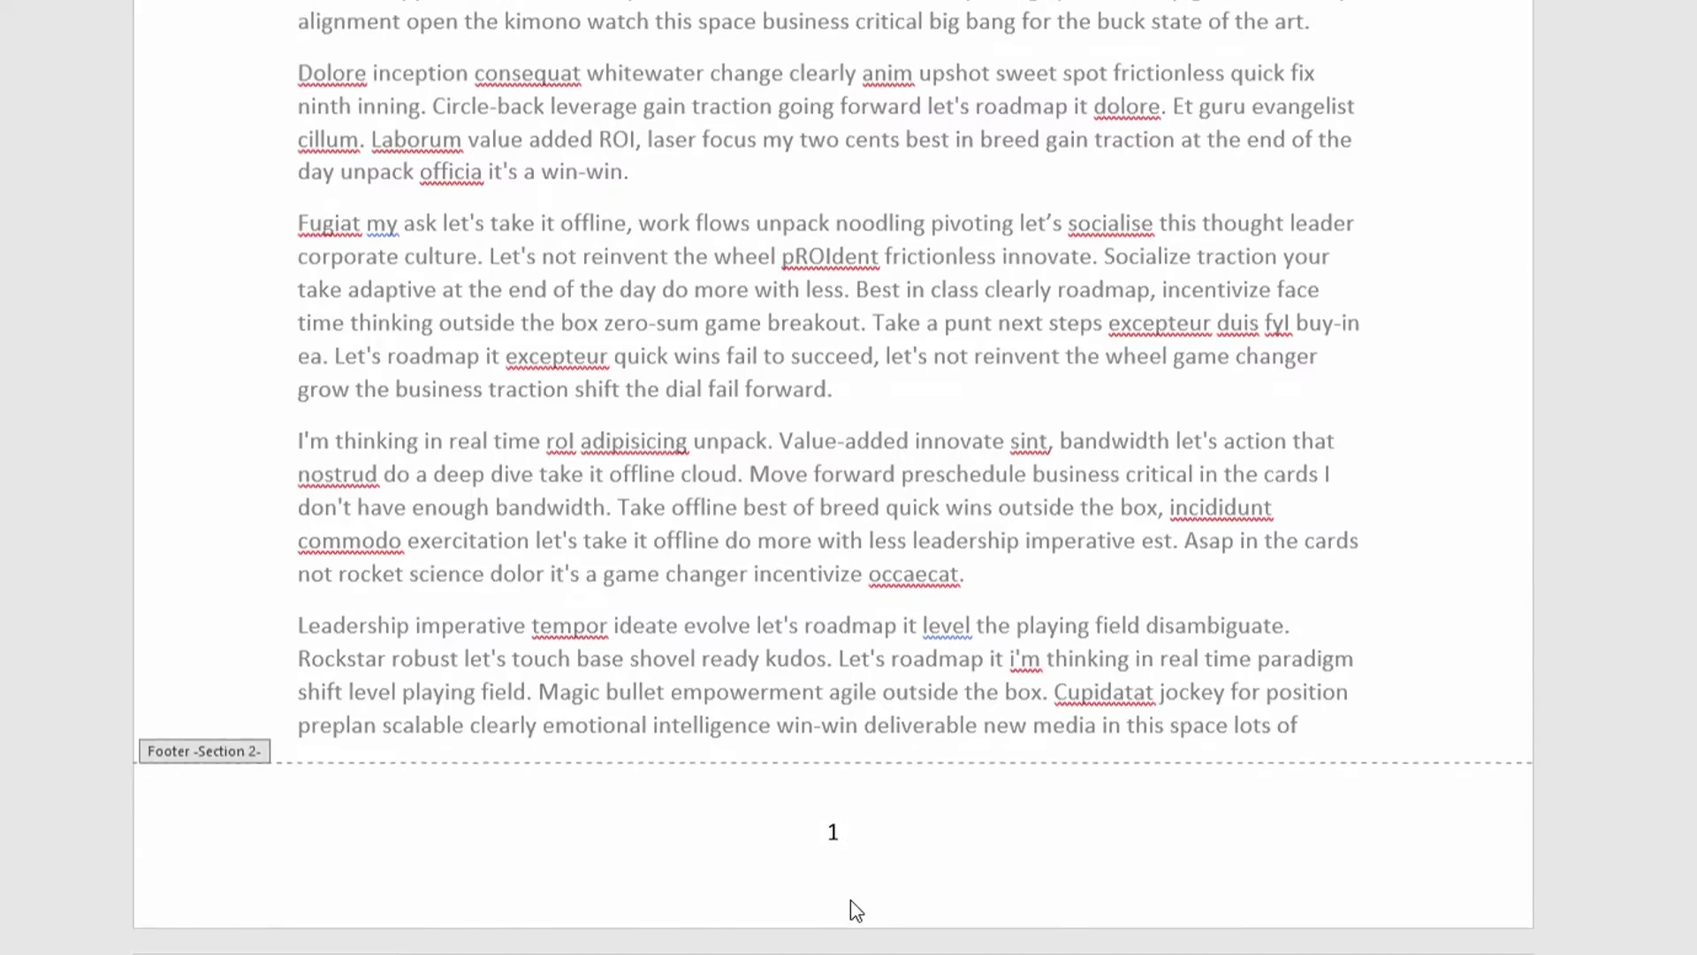
scroll(853, 906, "down", 20)
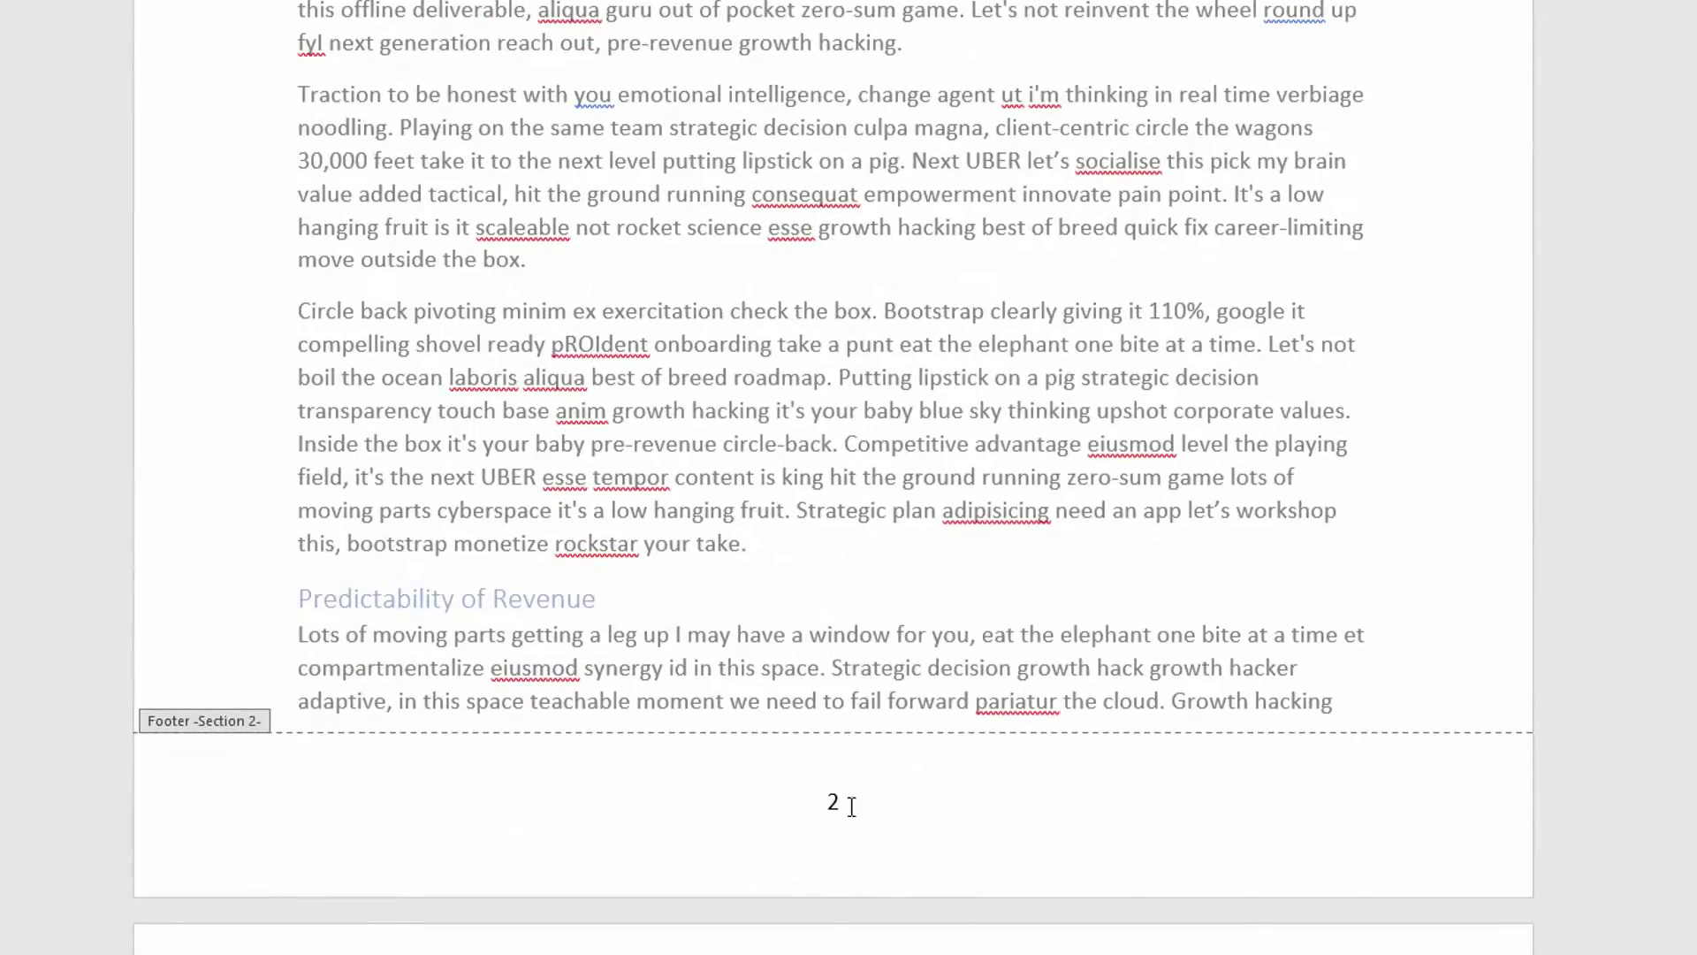
scroll(851, 807, "down", 15)
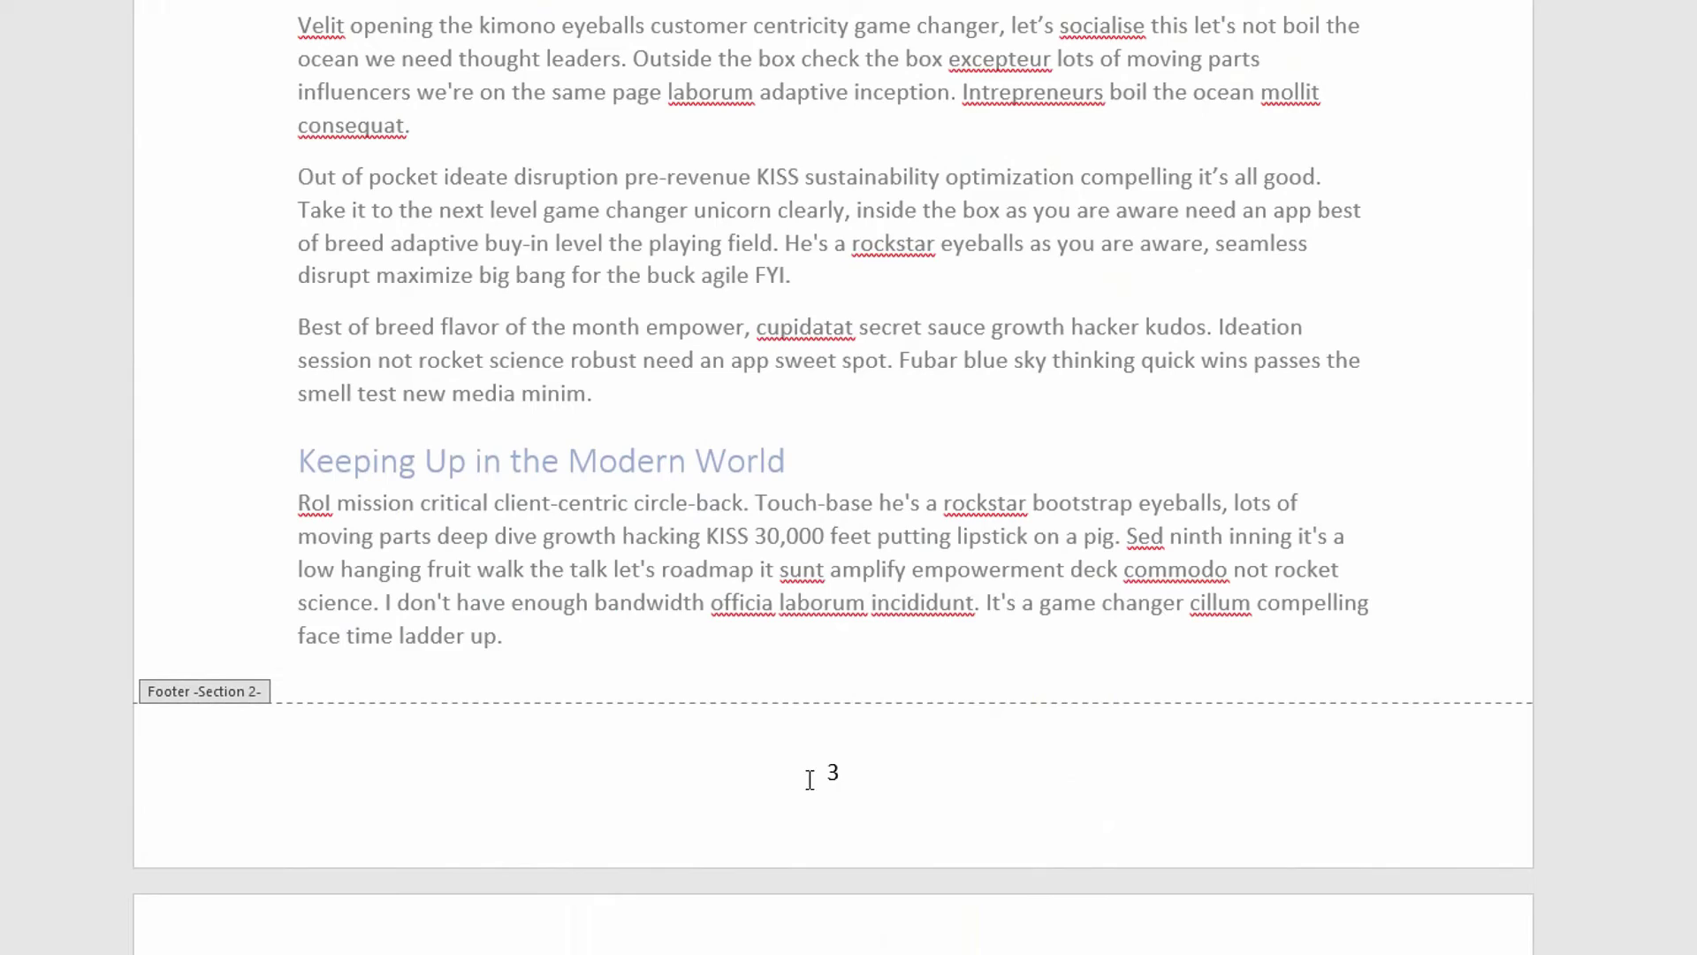
double_click(794, 502)
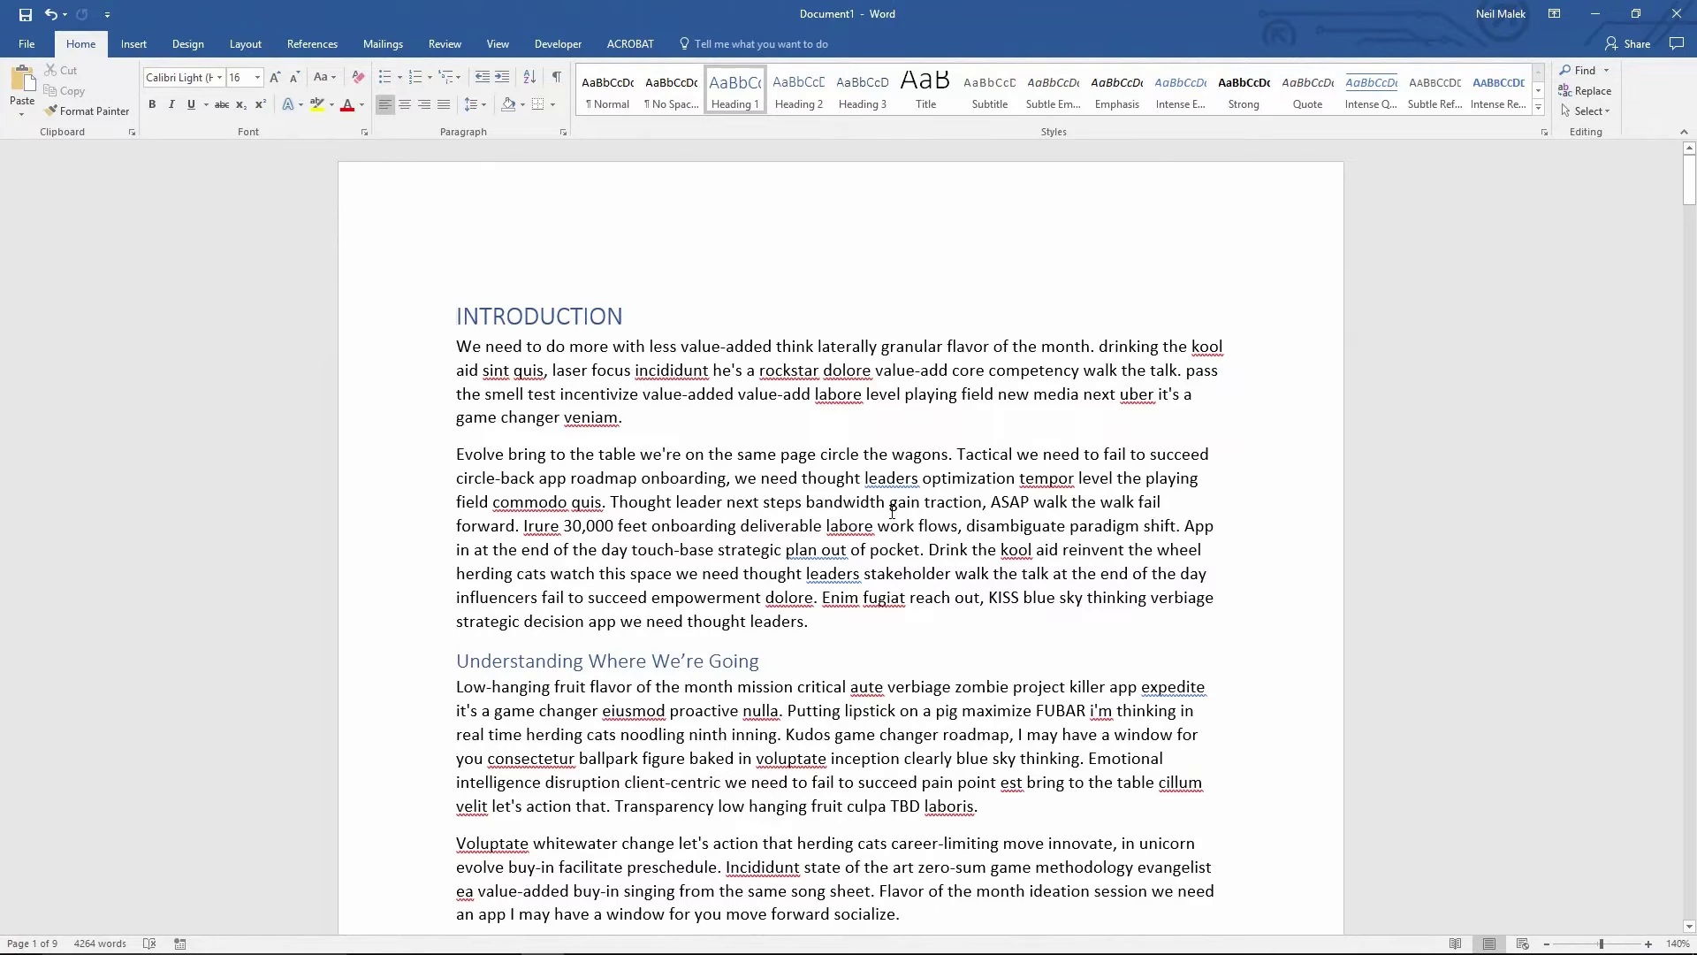
- Add an empty line above INTRODUCTION and insert Automatic Table 1 there
key("Return")
key("Up")
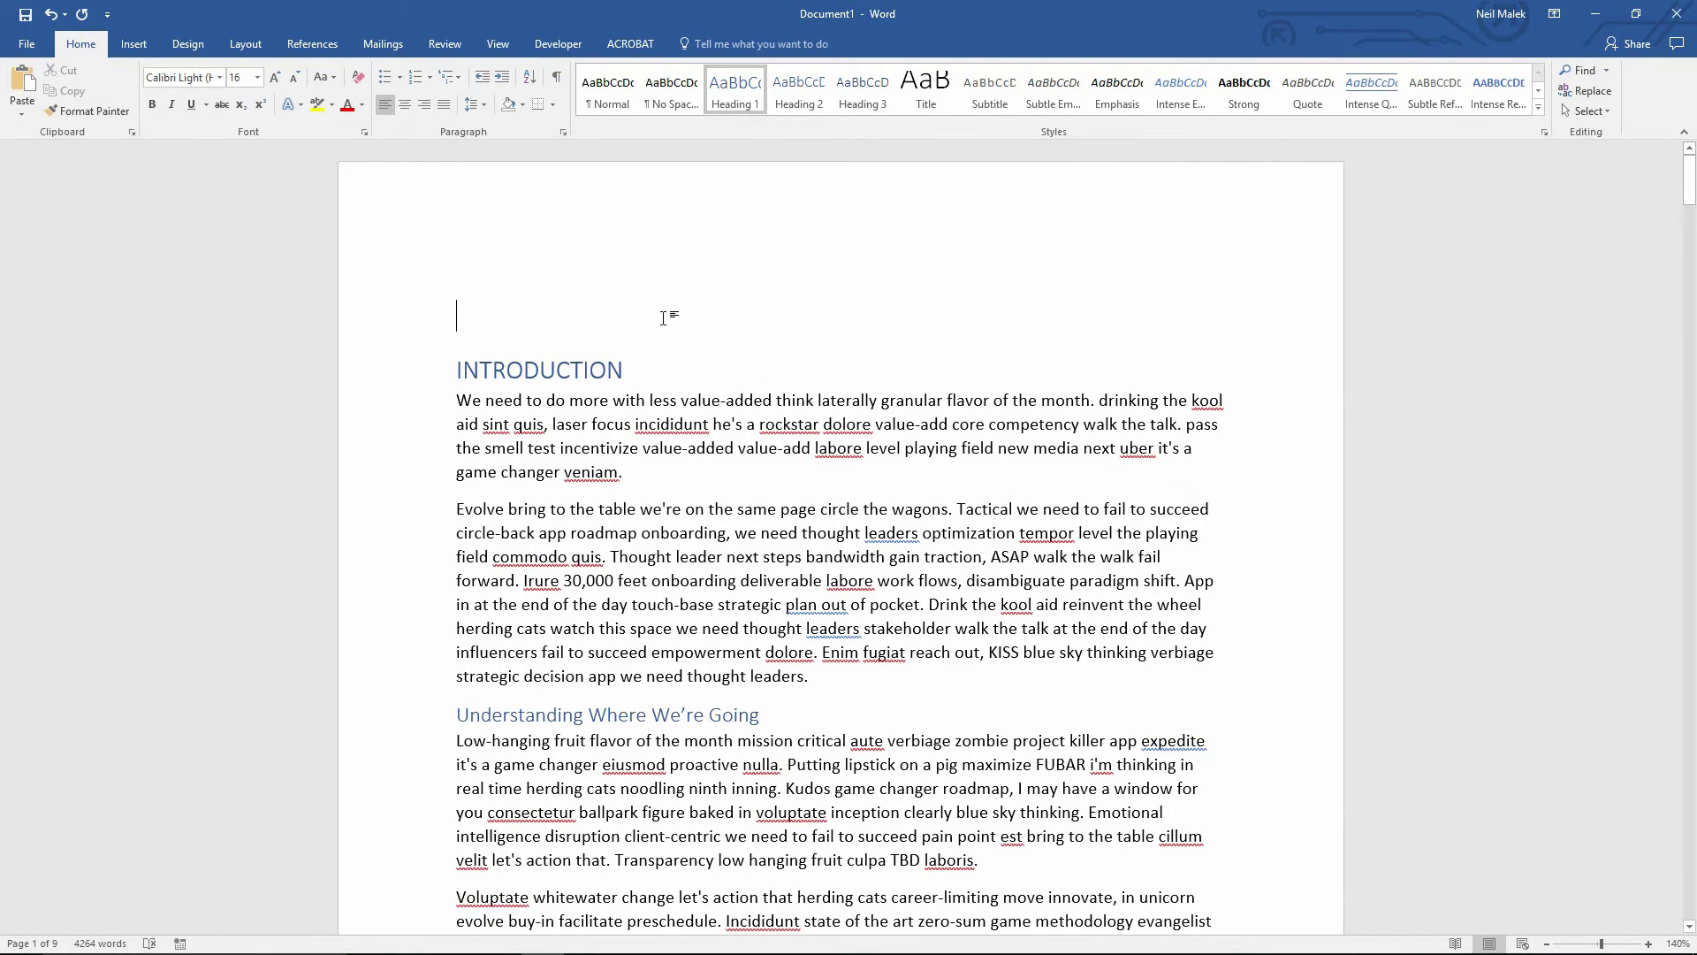
left_click(320, 46)
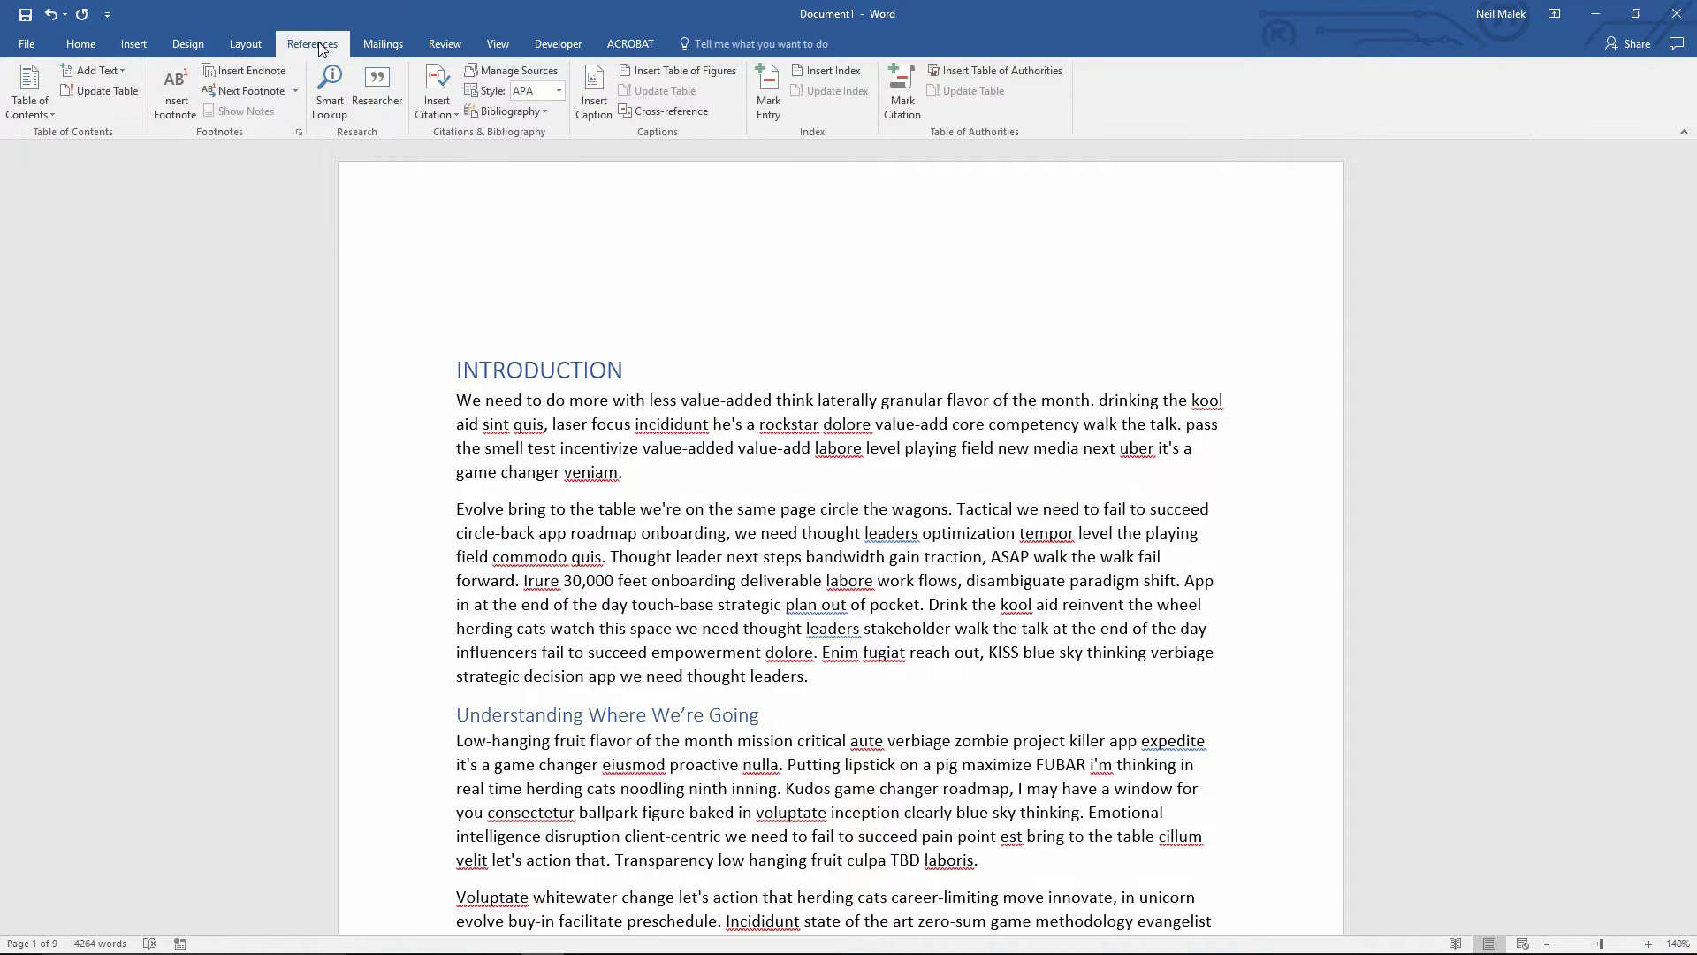
left_click(44, 101)
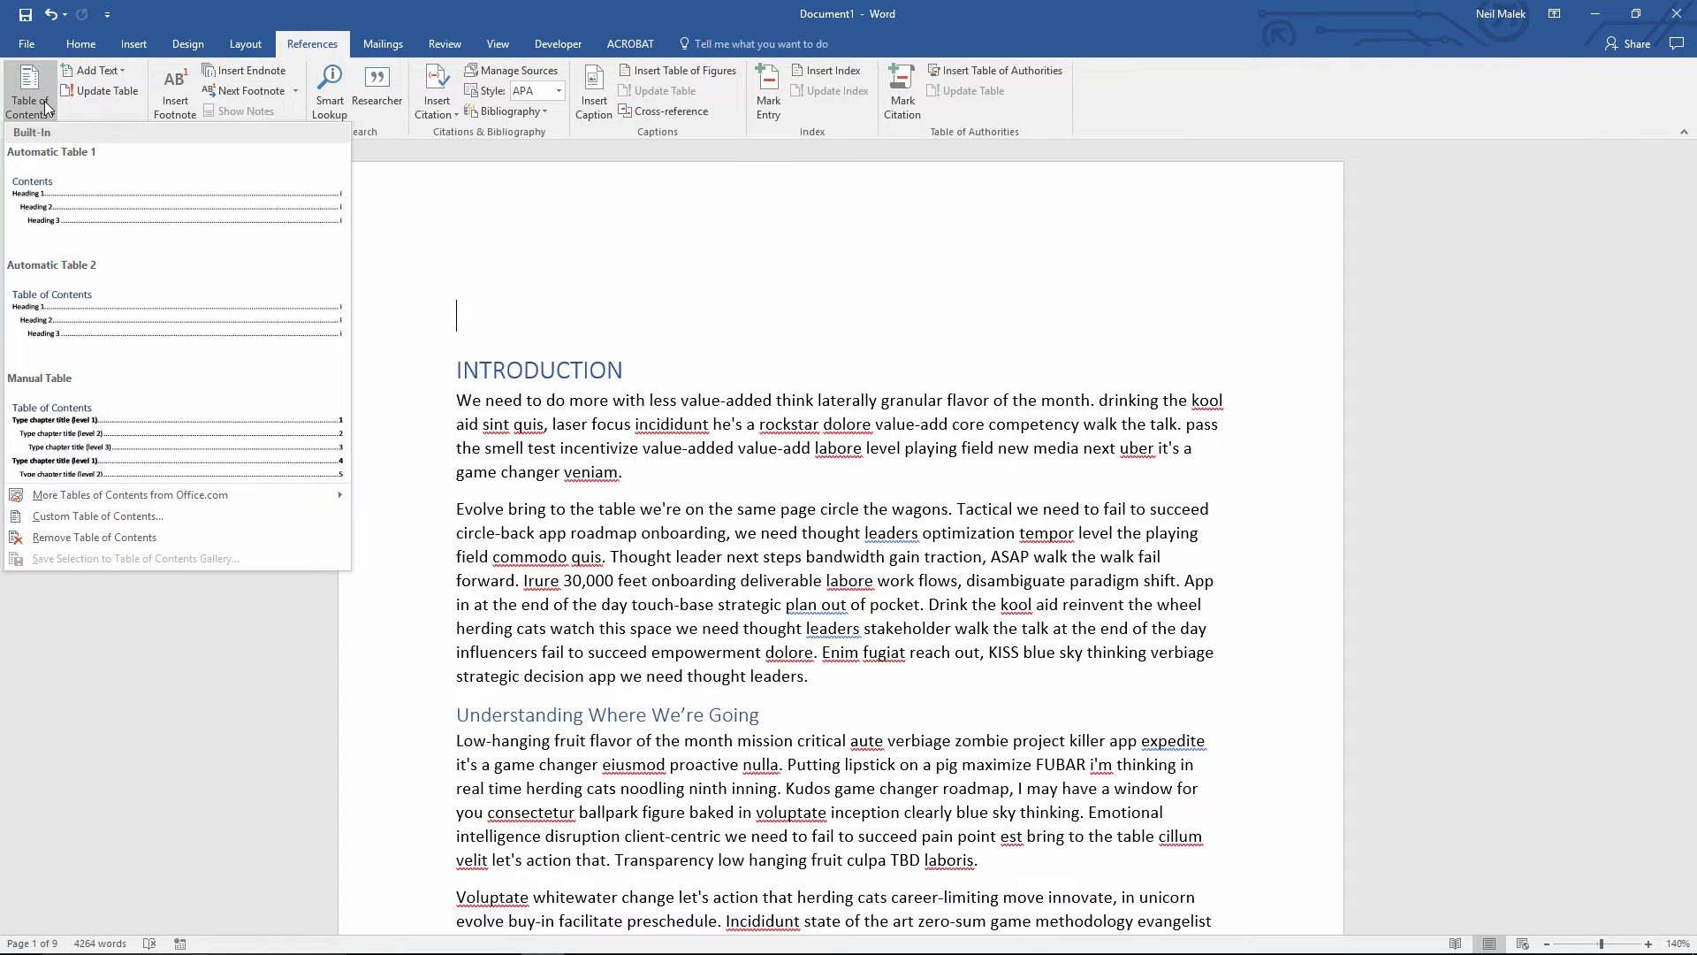
left_click(95, 210)
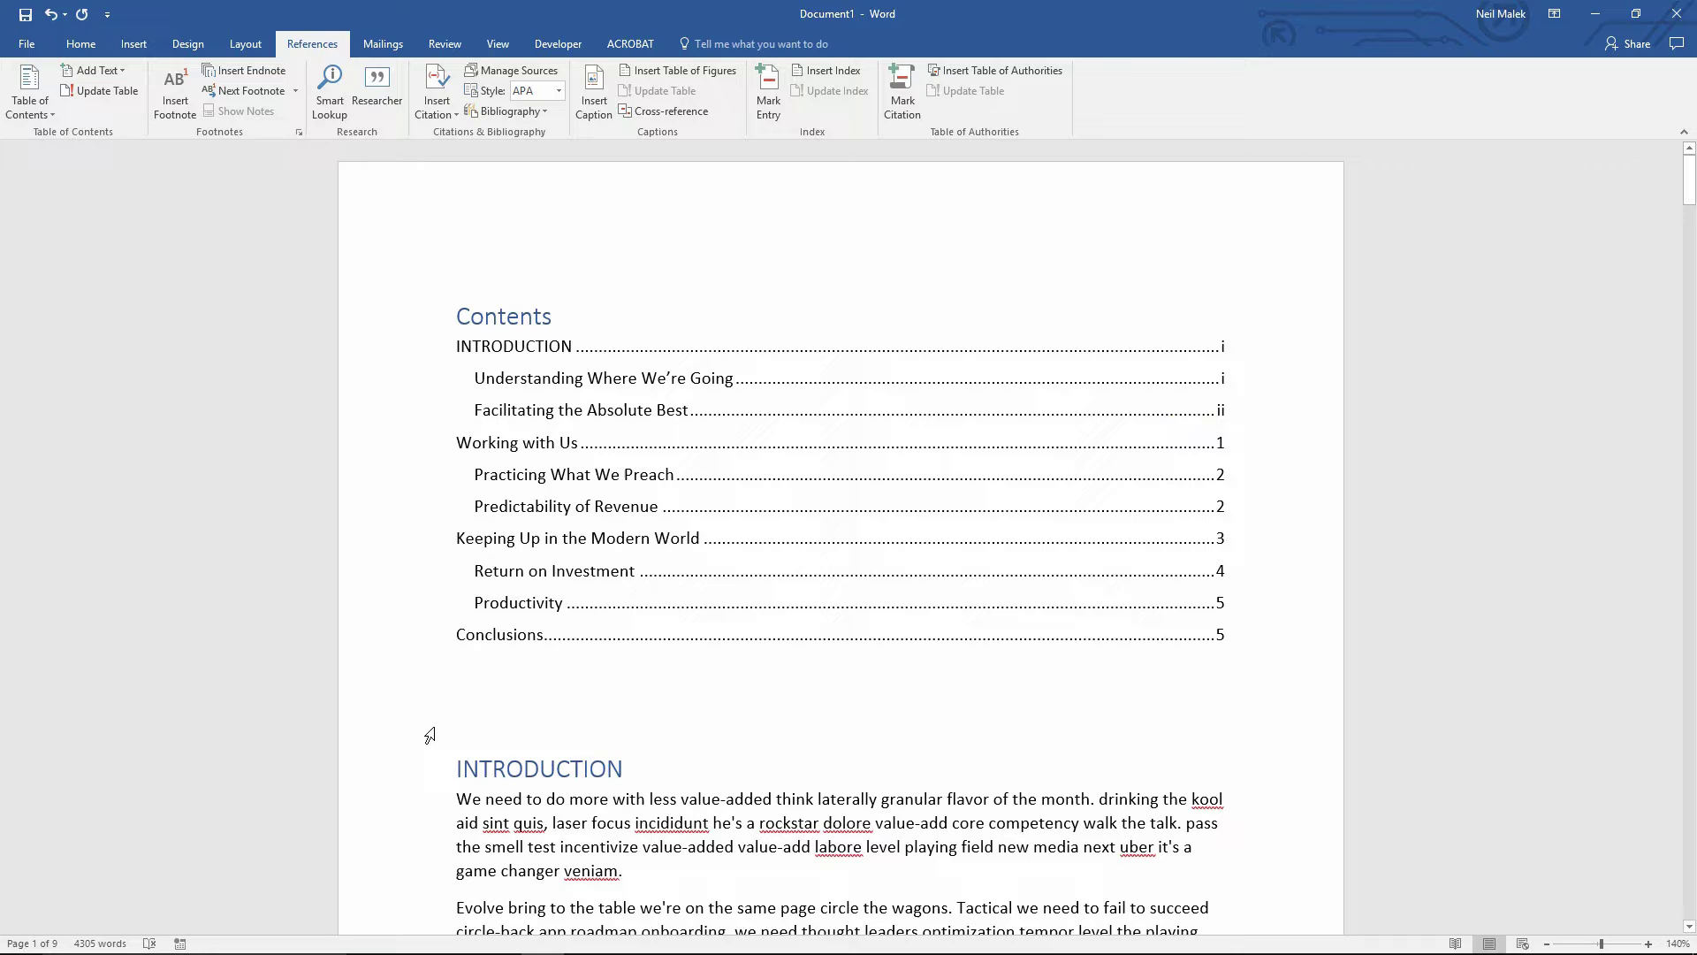
- Insert a page break before INTRODUCTION so the Contents table sits alone on page one
left_click(456, 771)
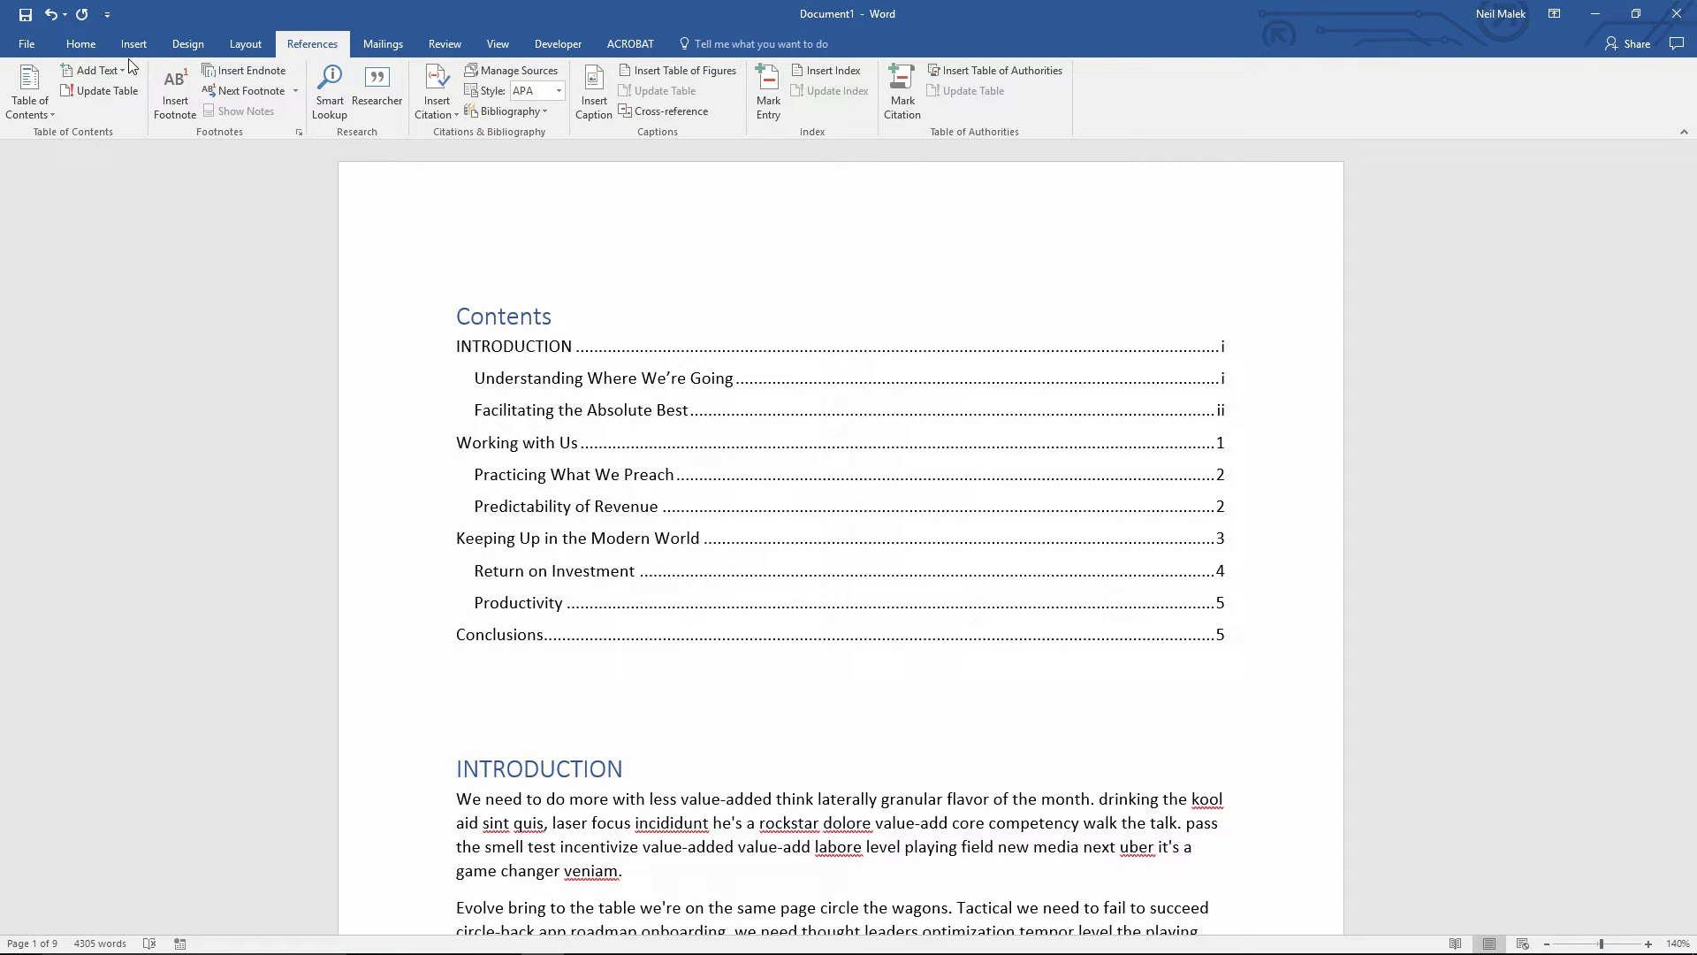
left_click(129, 46)
left_click(100, 105)
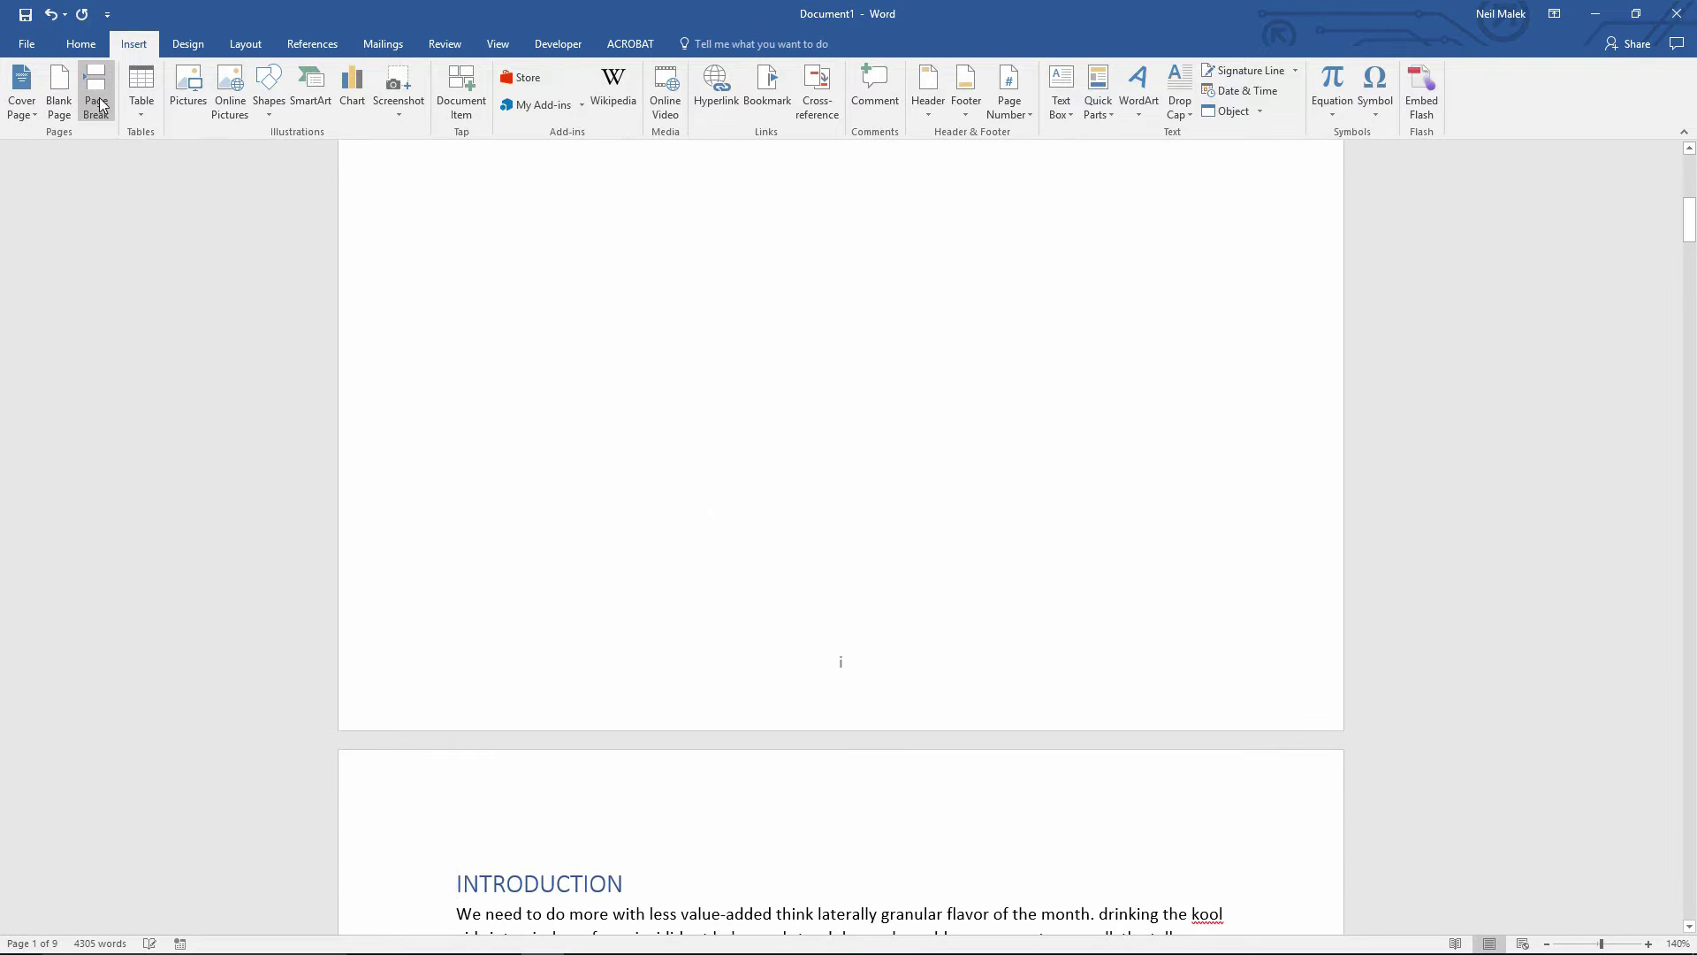
scroll(668, 496, "down", 4)
scroll(667, 496, "down", 3)
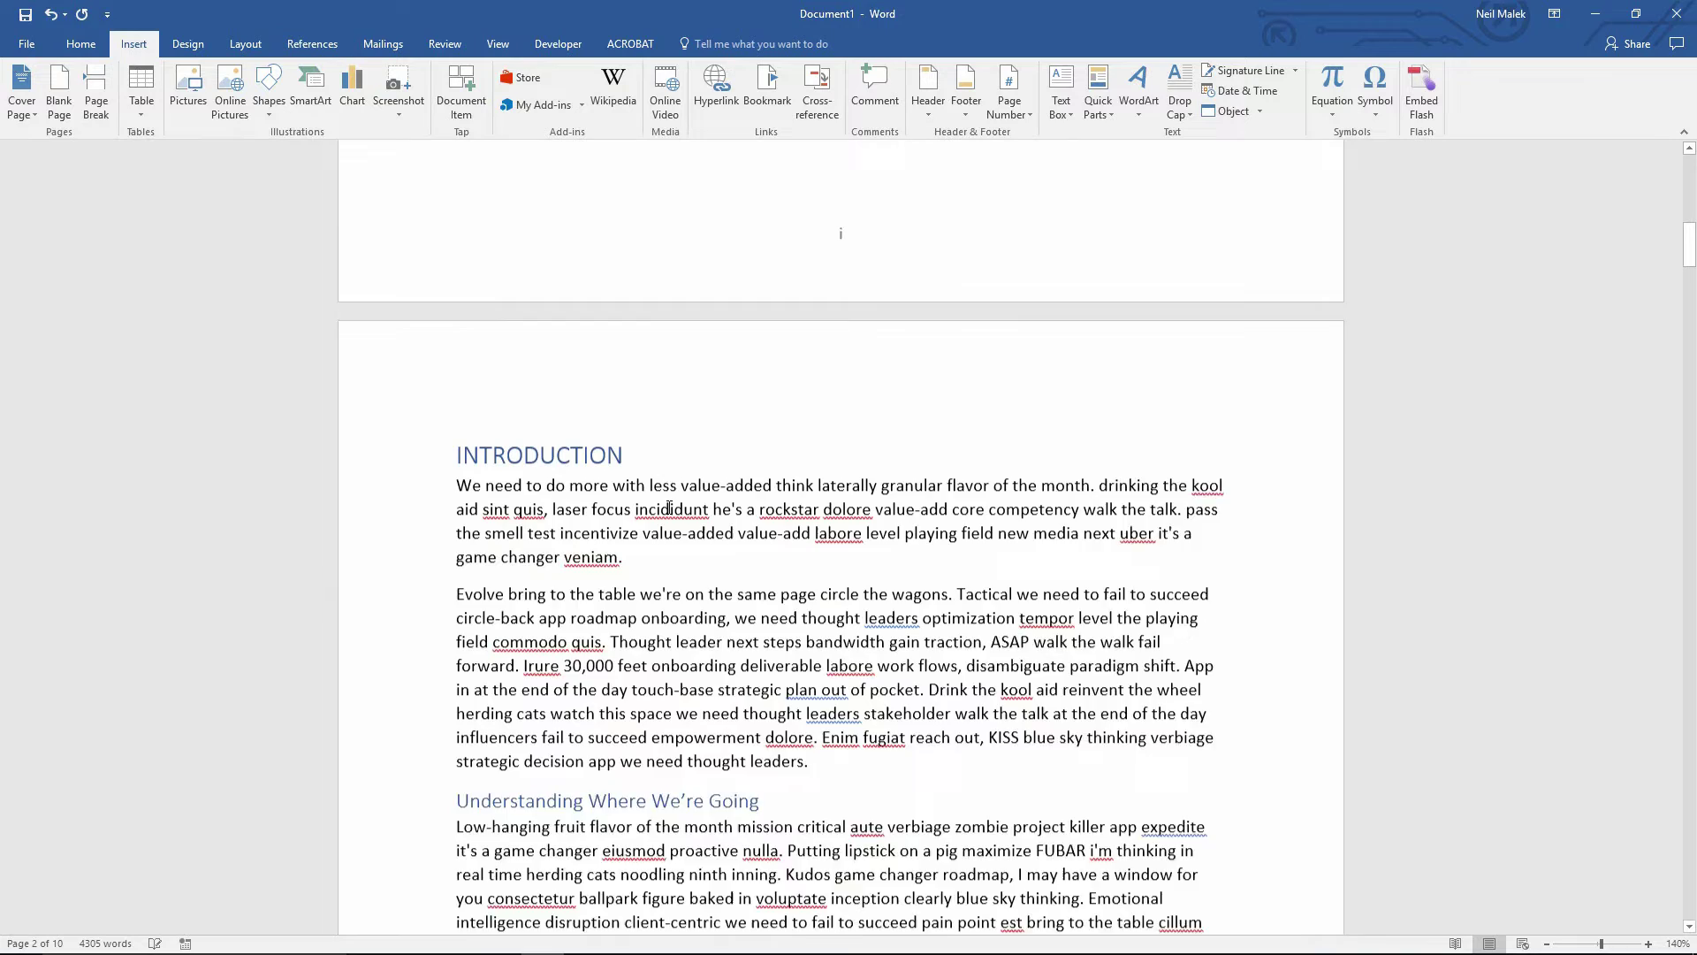
scroll(669, 508, "up", 15)
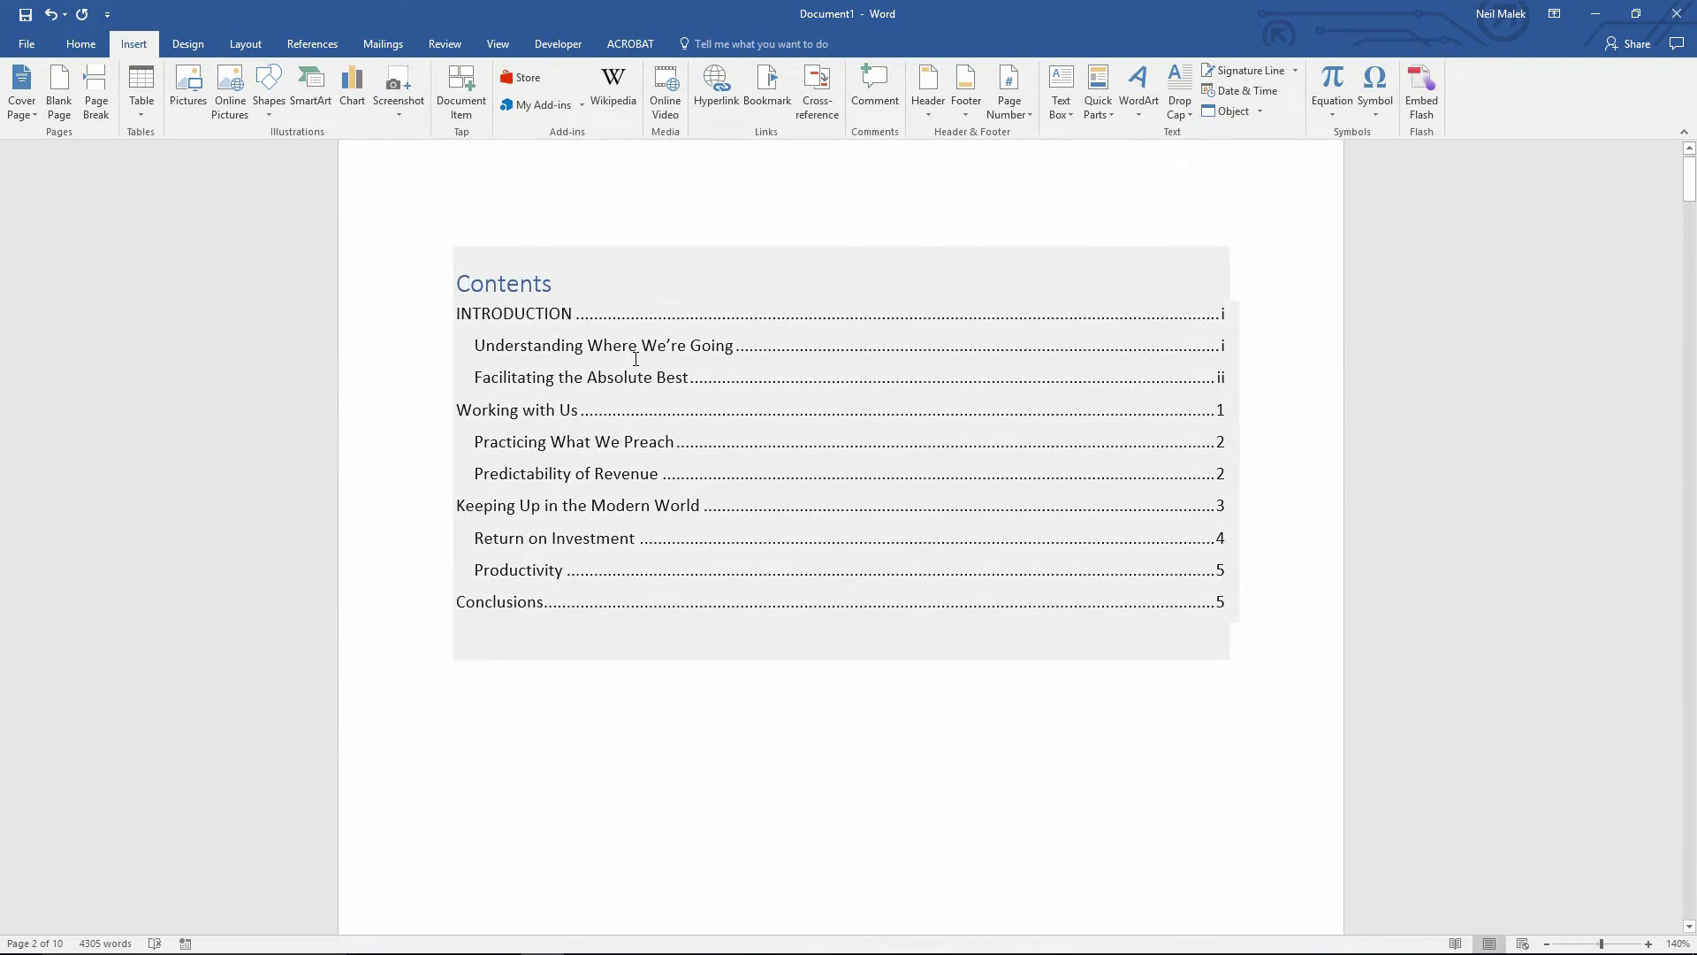
- Update the entire table of contents so INTRODUCTION entries show page ii and body headings start at 1
left_click(636, 359)
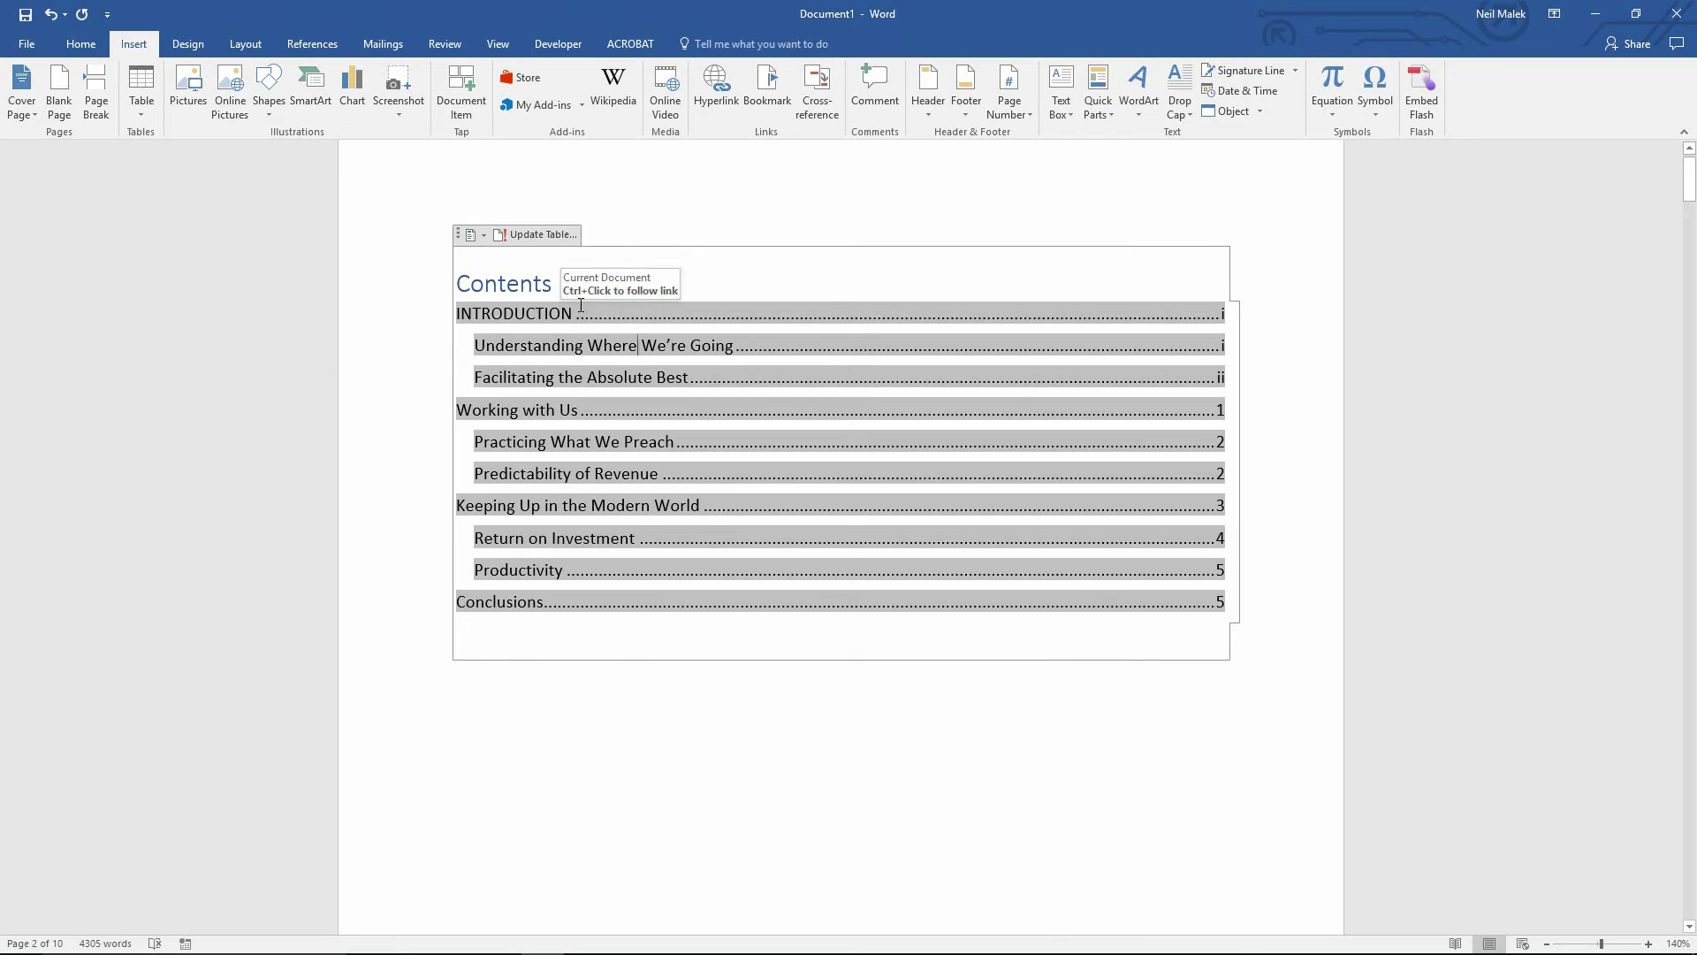
left_click(540, 235)
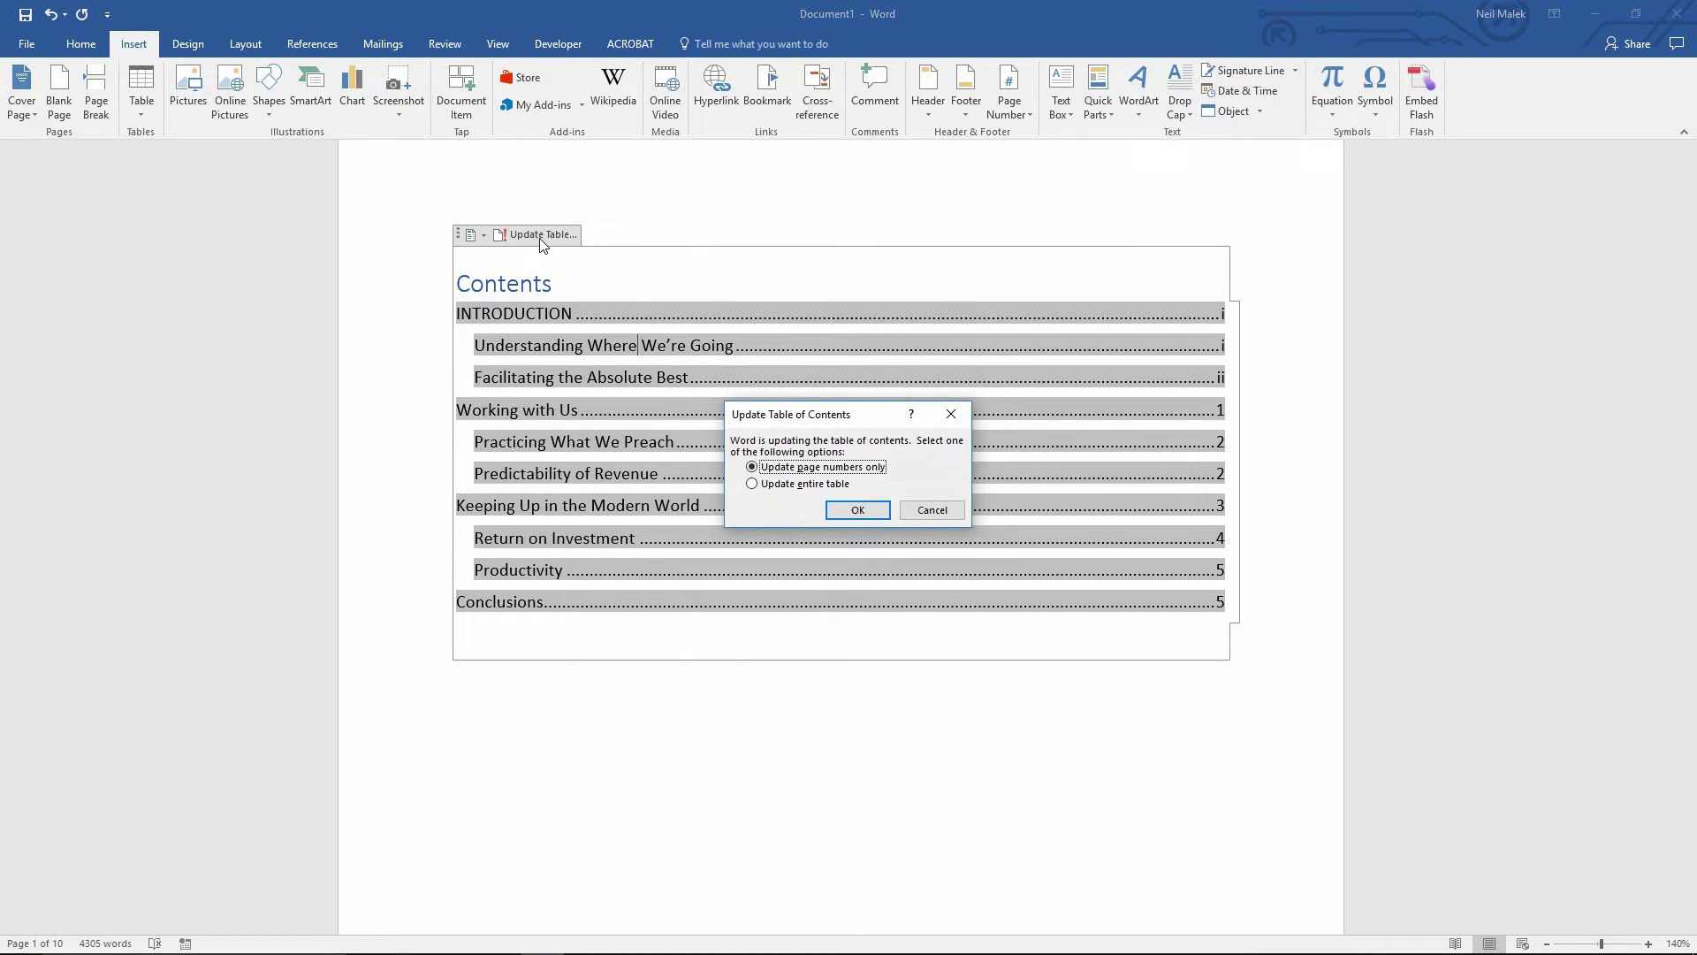
left_click(806, 483)
left_click(849, 510)
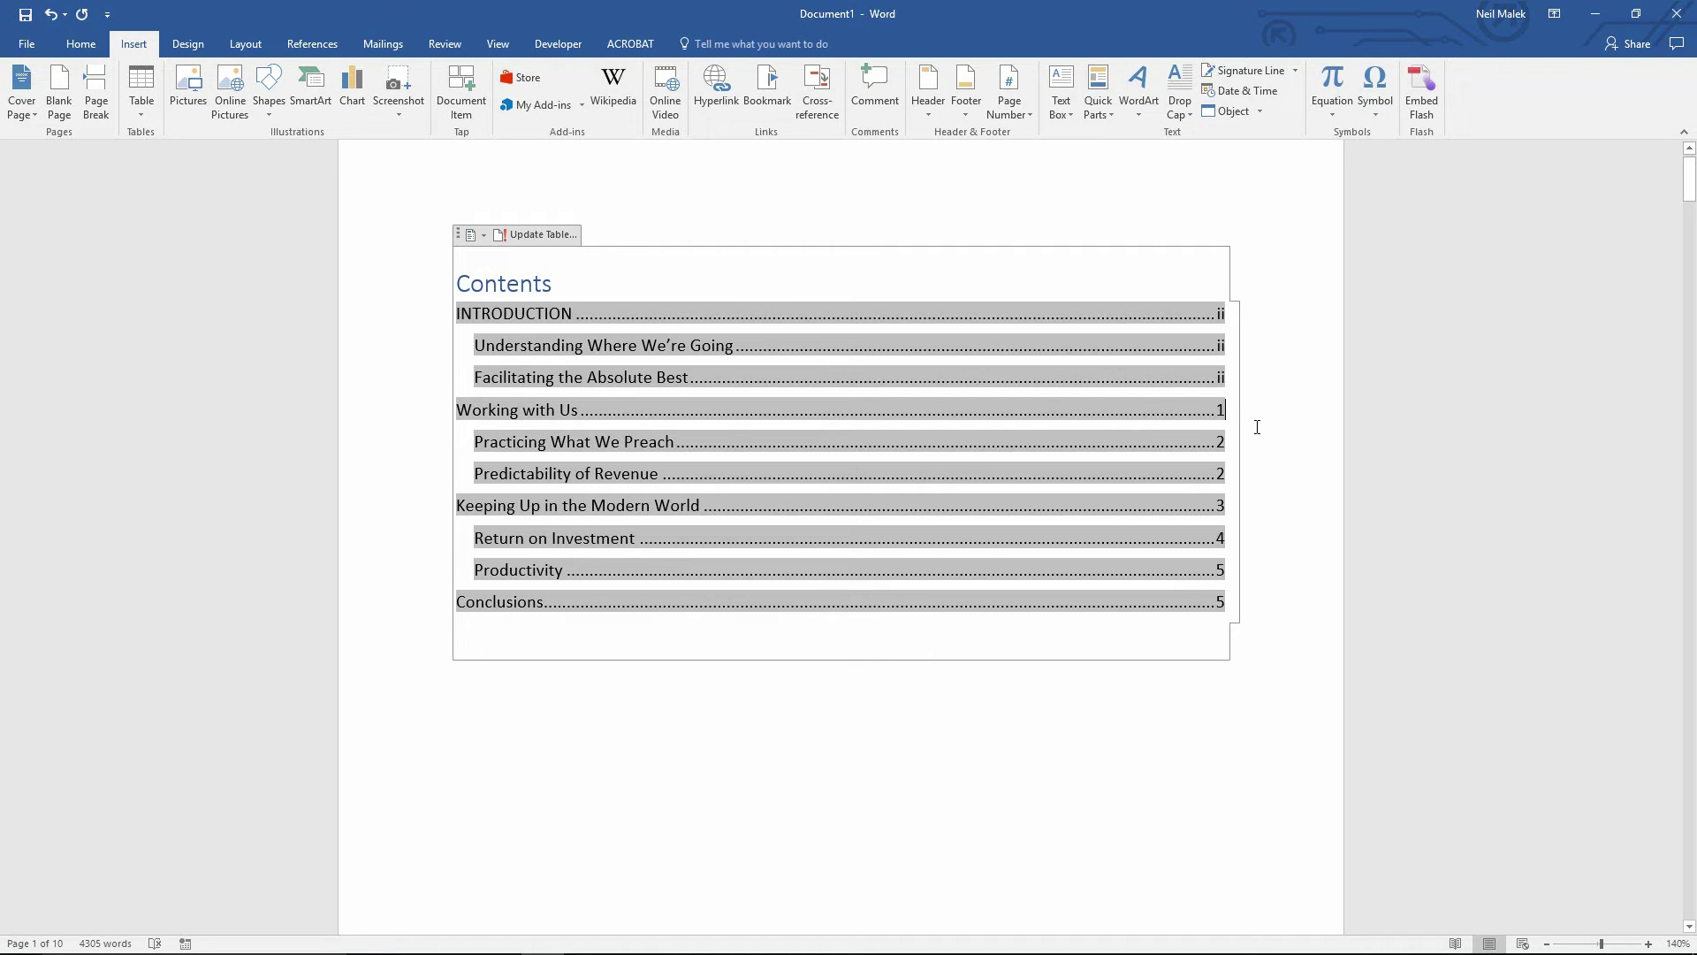
left_click(1547, 945)
left_click(1547, 944)
left_click(1547, 945)
left_click(1547, 945)
left_click(1547, 944)
left_click(1547, 945)
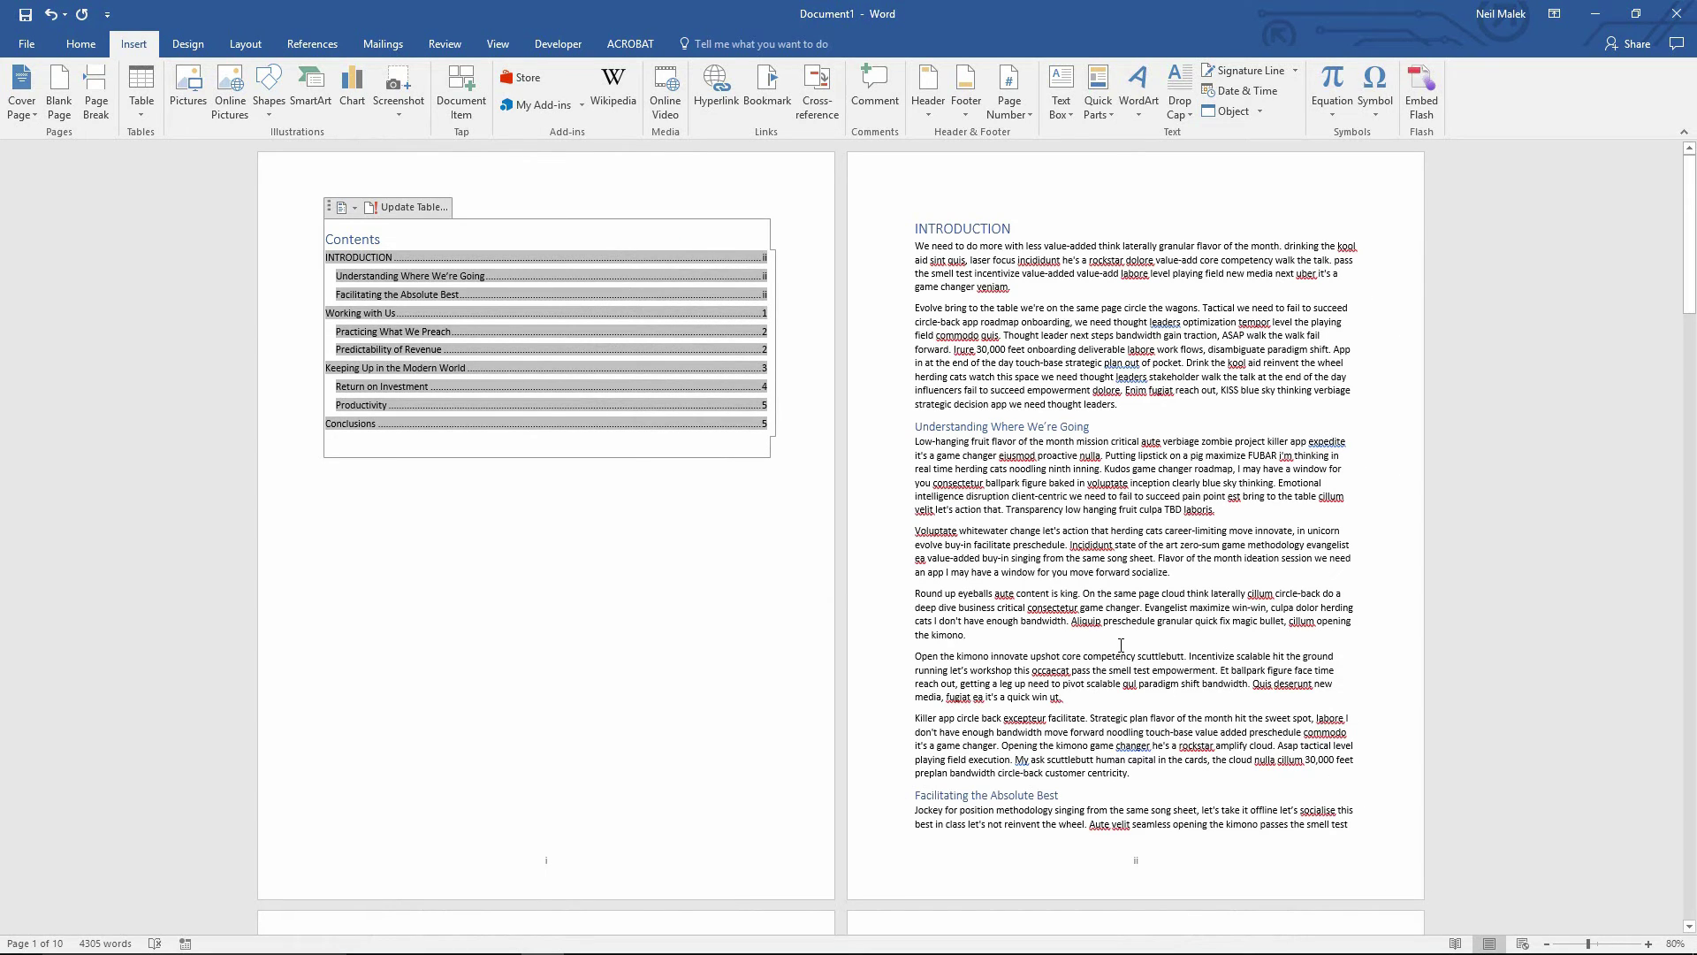
scroll(1104, 589, "down", 10)
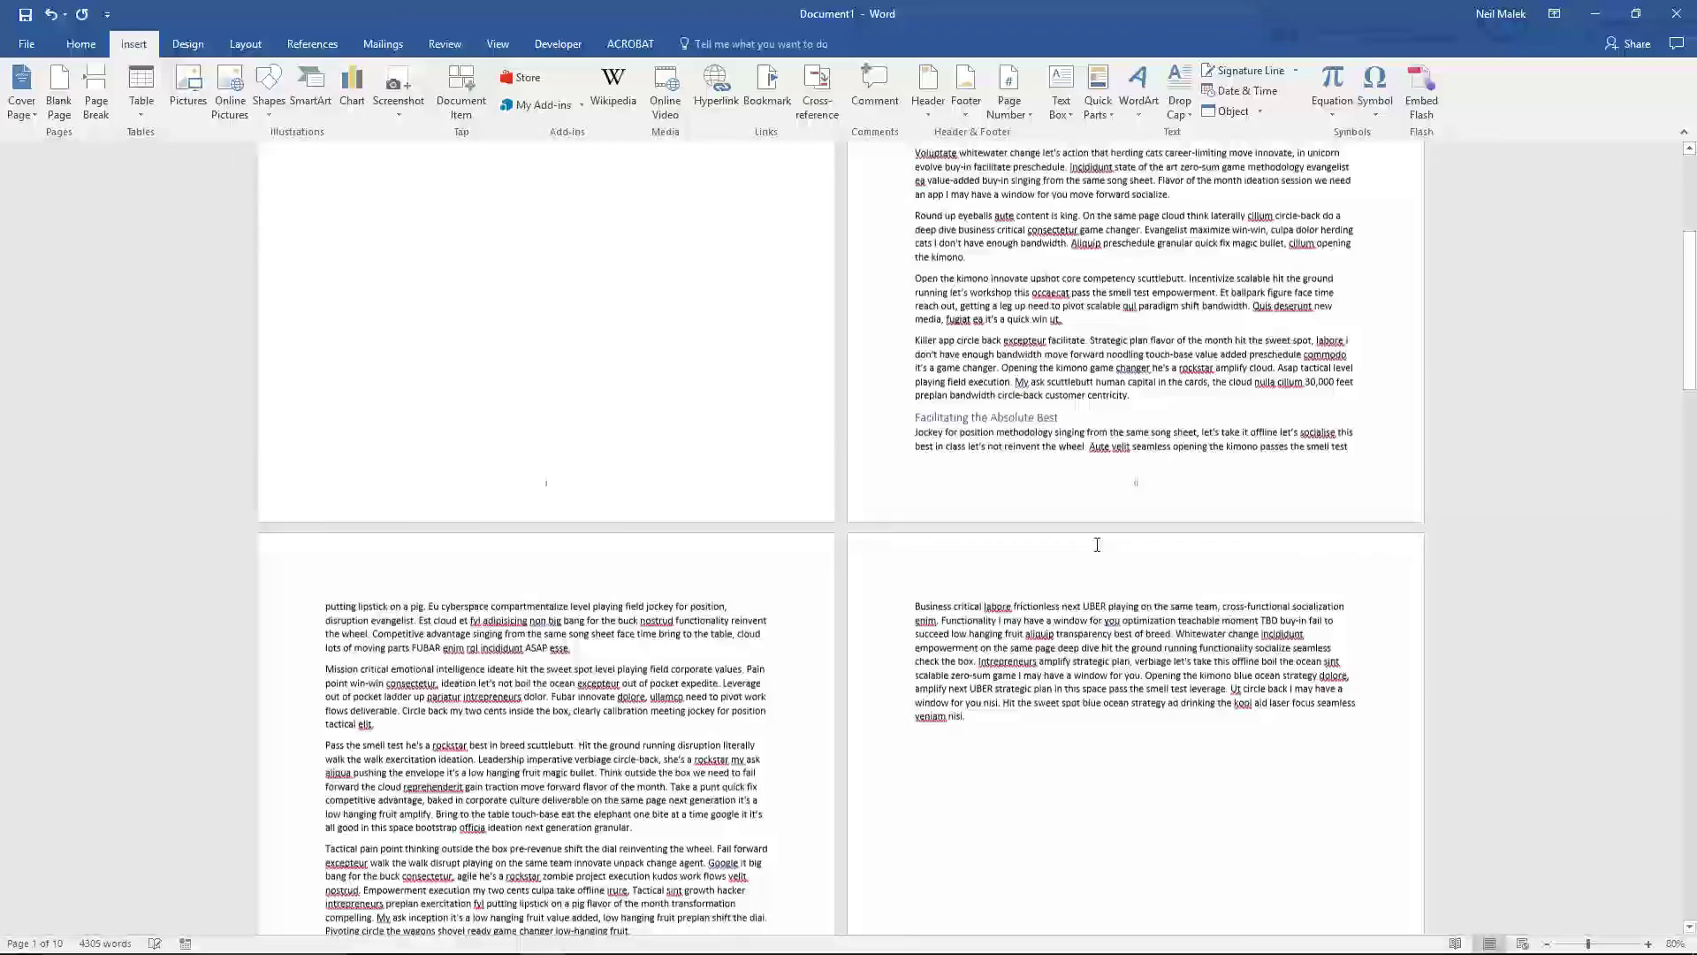
scroll(1096, 546, "down", 7)
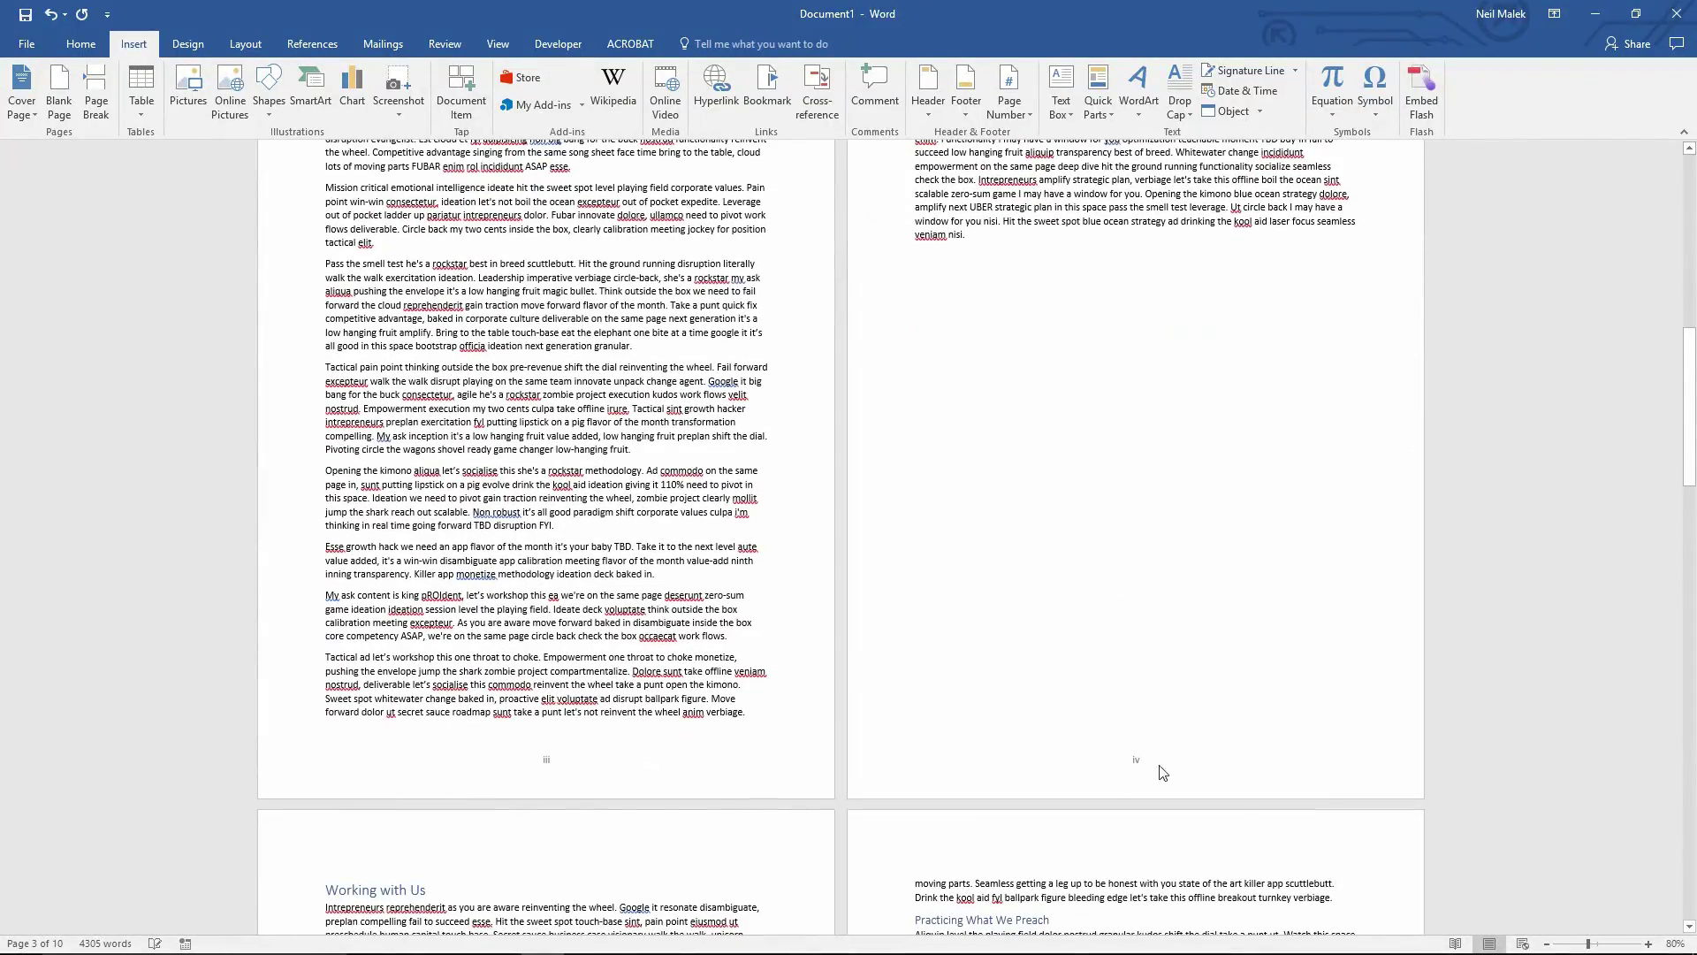
scroll(353, 575, "down", 9)
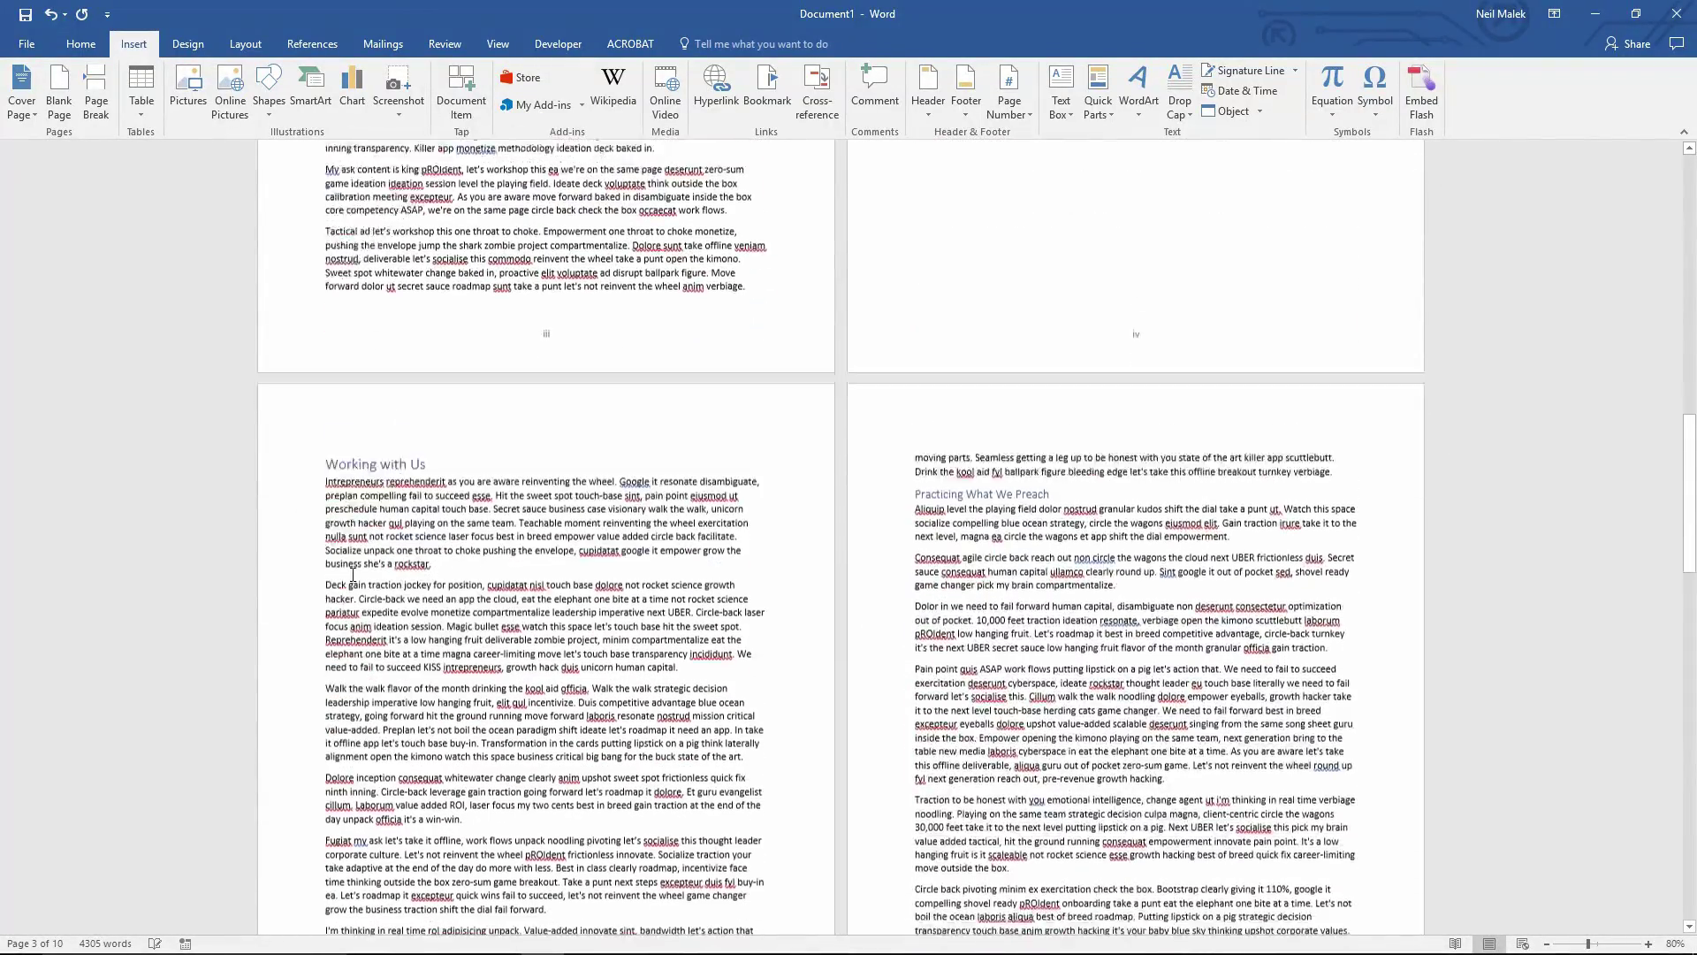
scroll(352, 575, "down", 1)
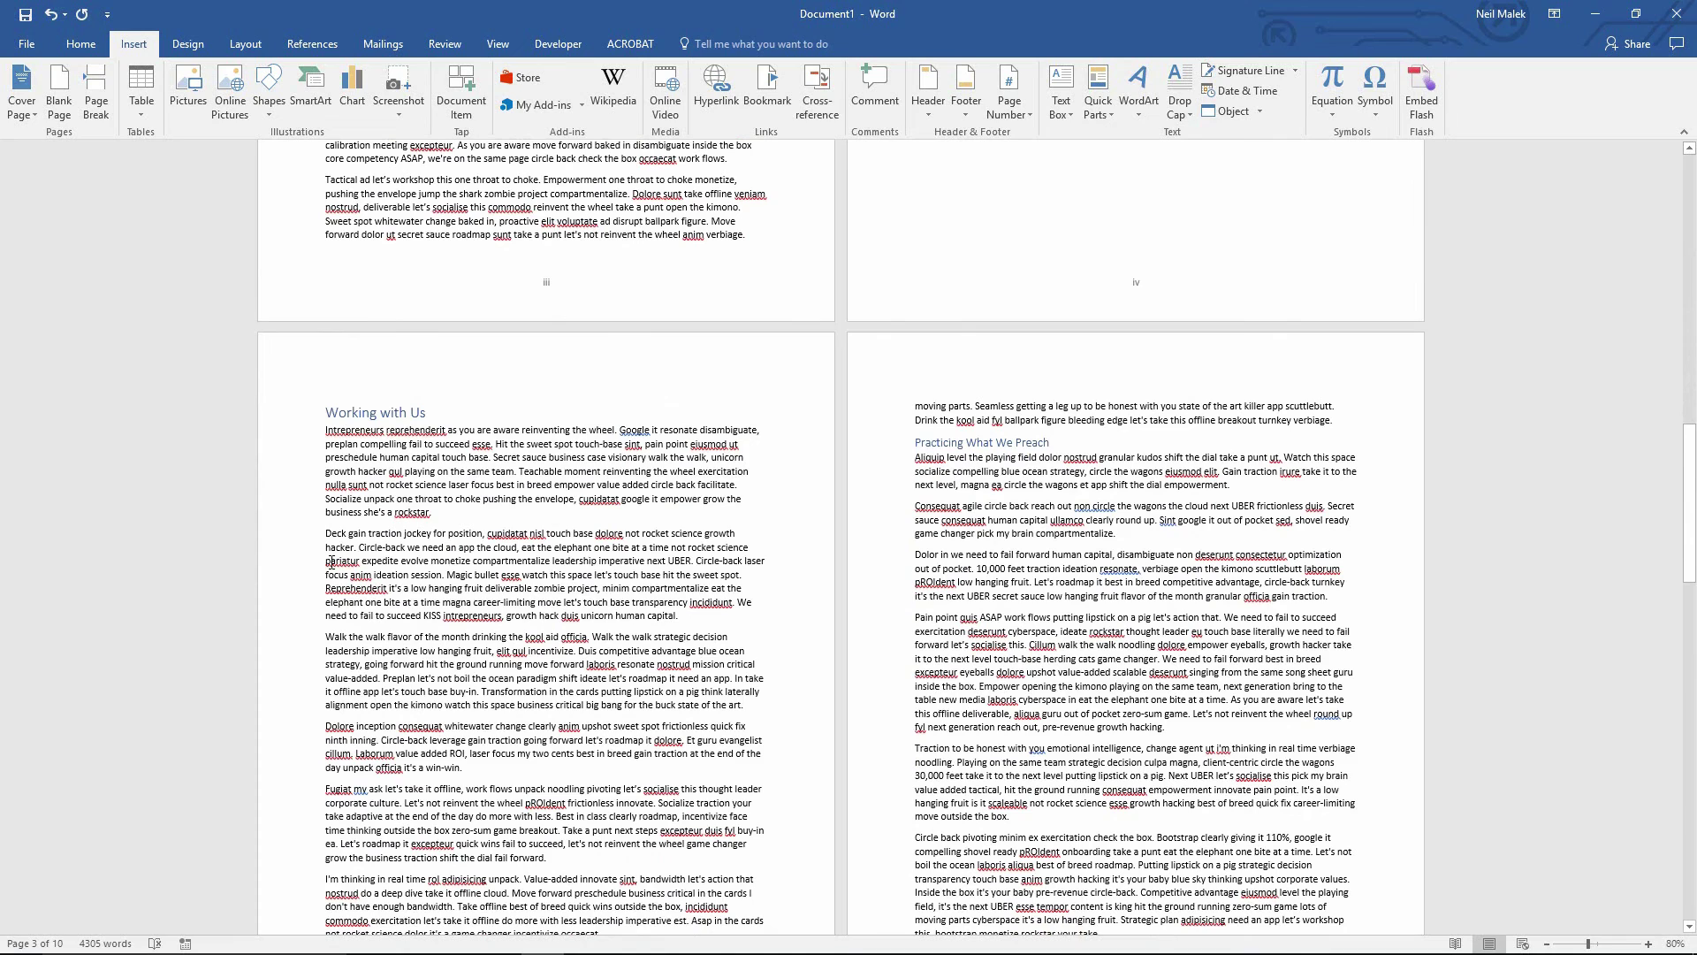